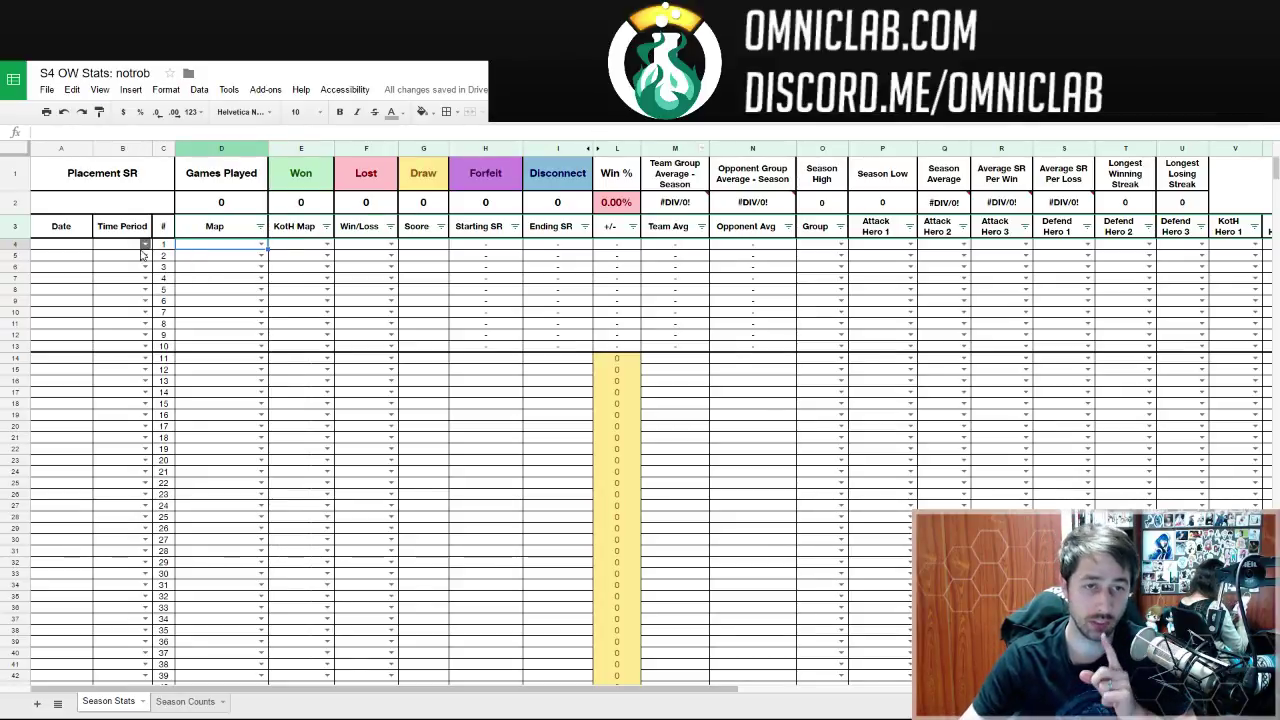
- Select Date cells A4:A8, check the Season Counts sheet, then show B4's time period choices
click(70, 246)
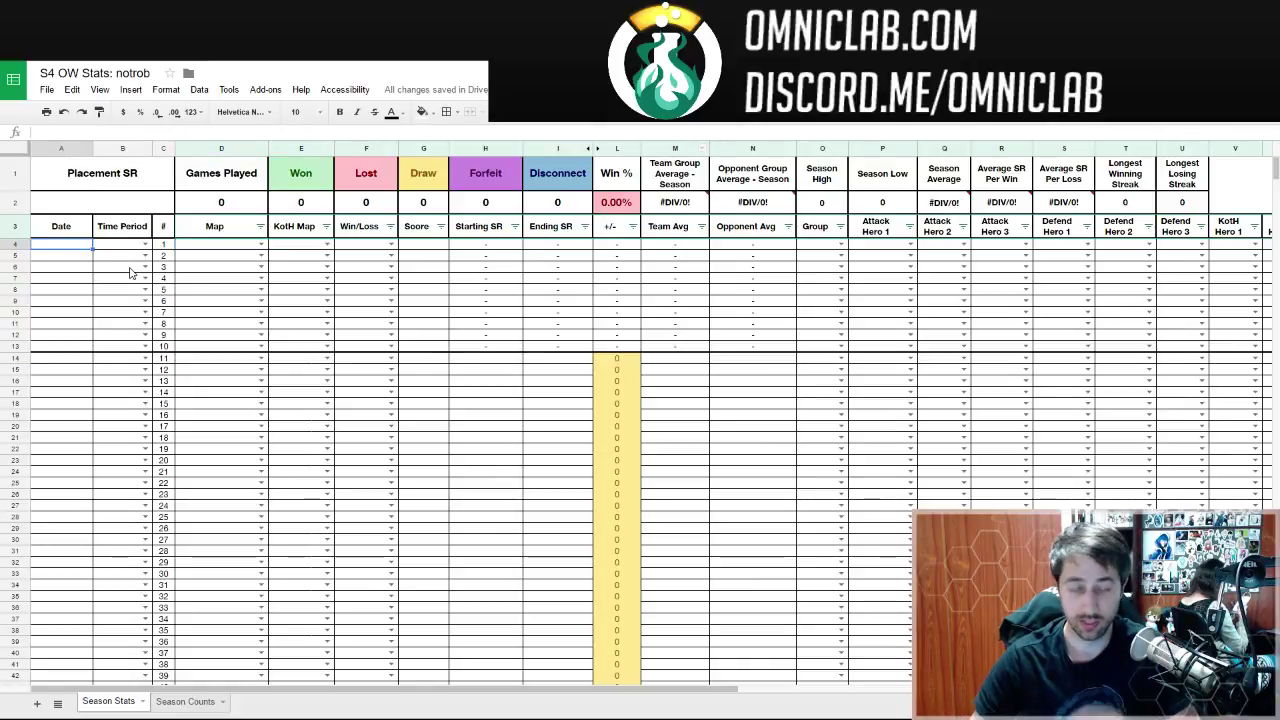
shift+click(79, 293)
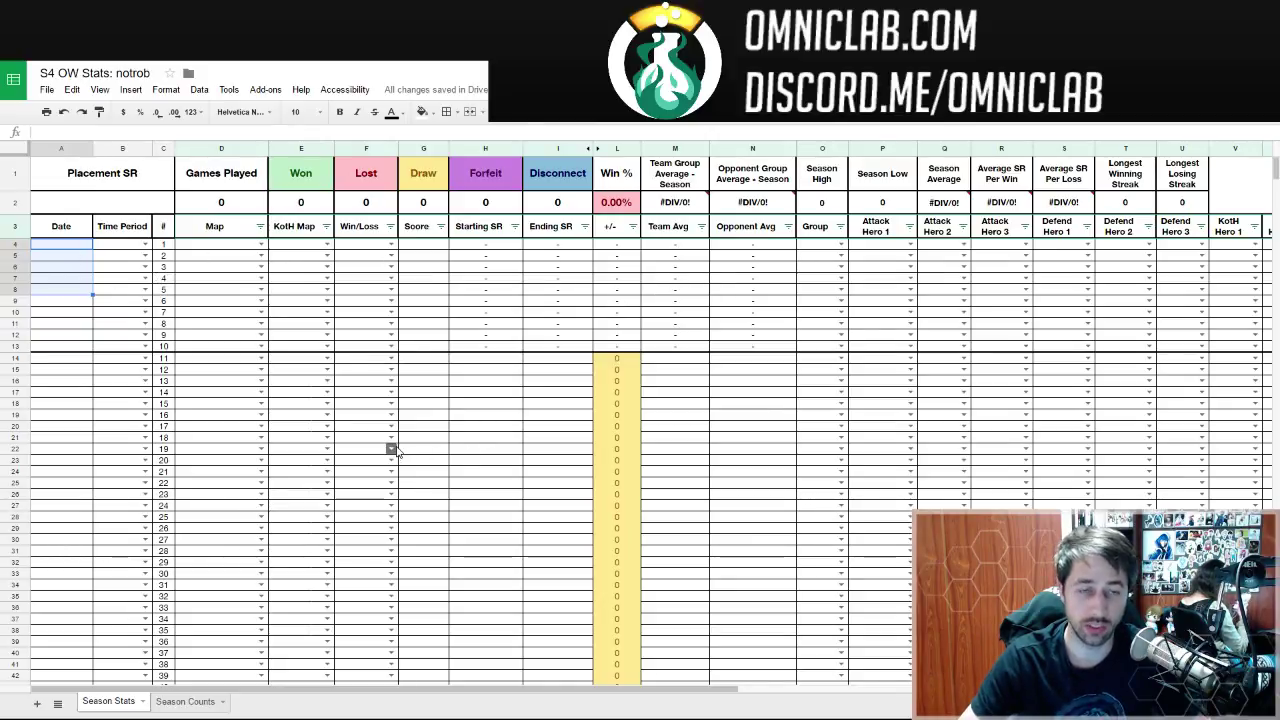
click(176, 702)
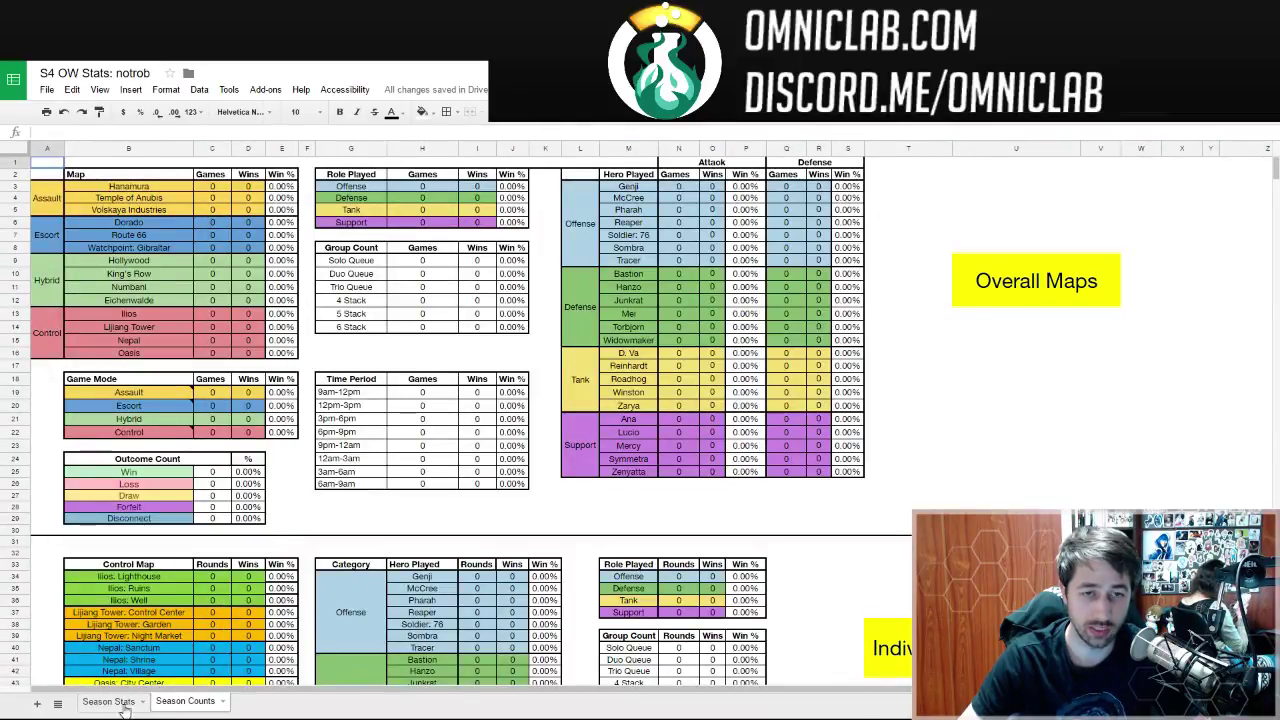
click(116, 703)
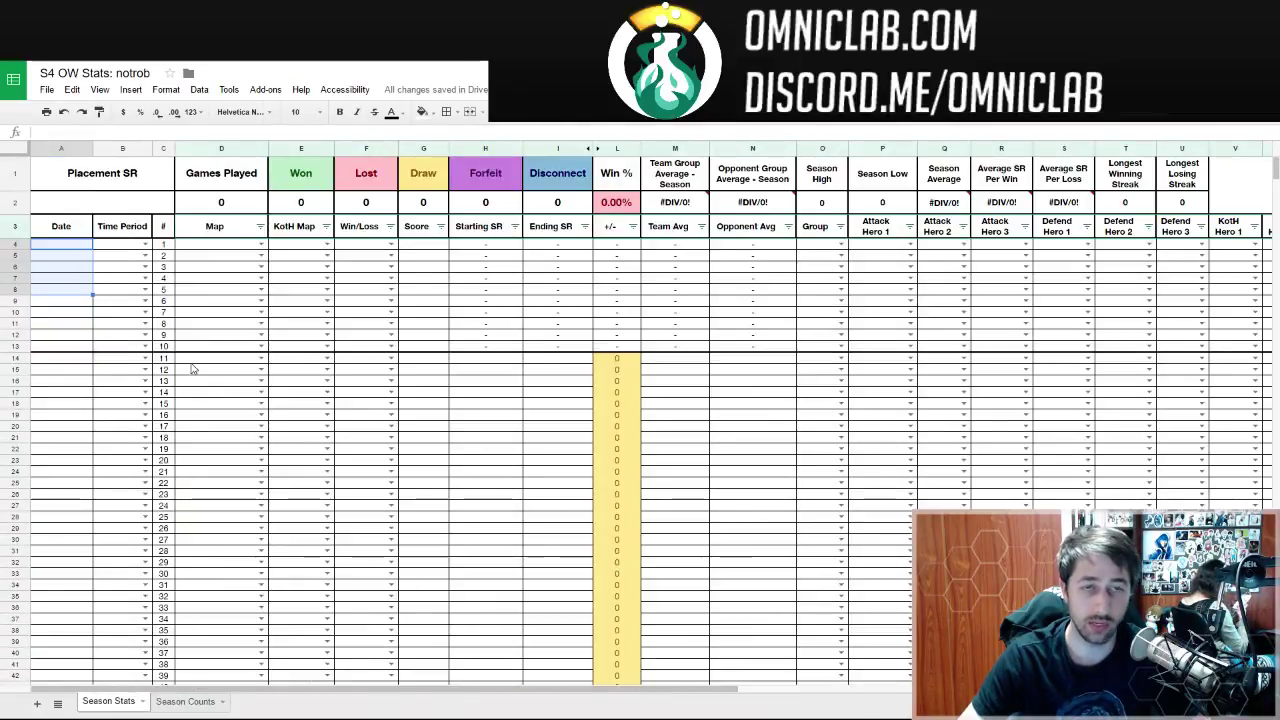
click(145, 245)
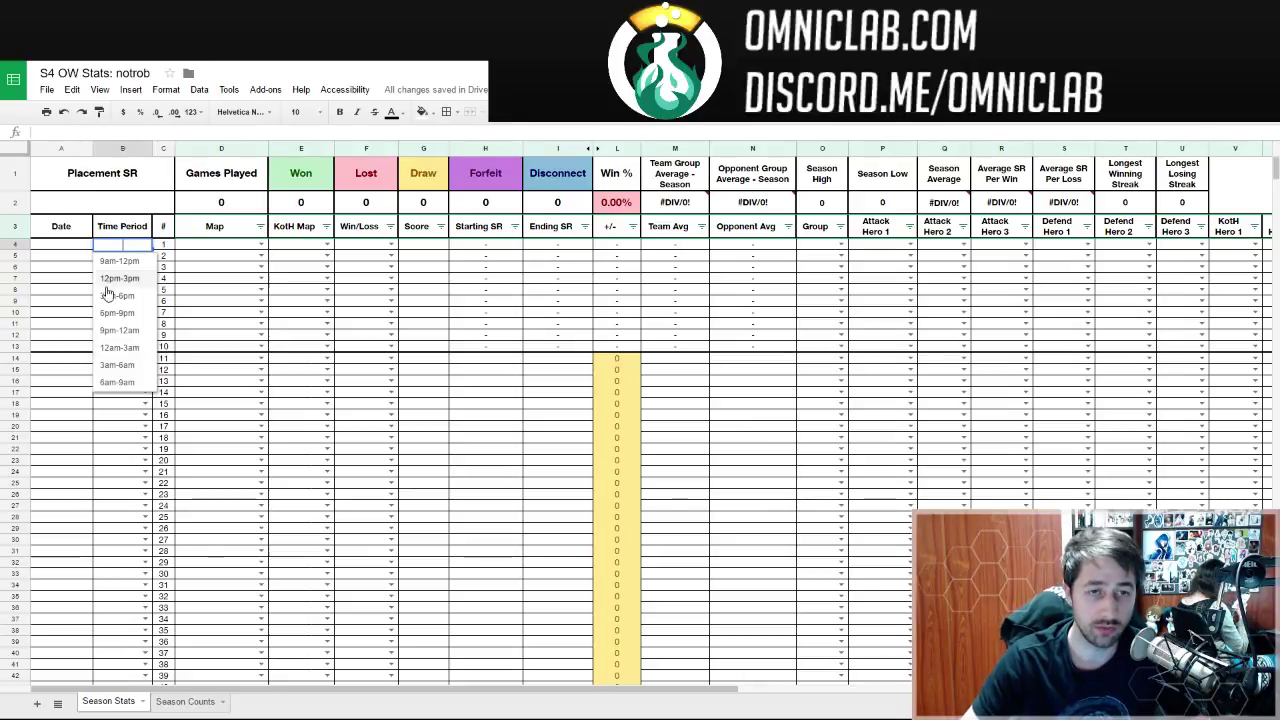
- Change header cell B3 to 'Time Period (JST)', leaving the Map header unchanged
click(117, 231)
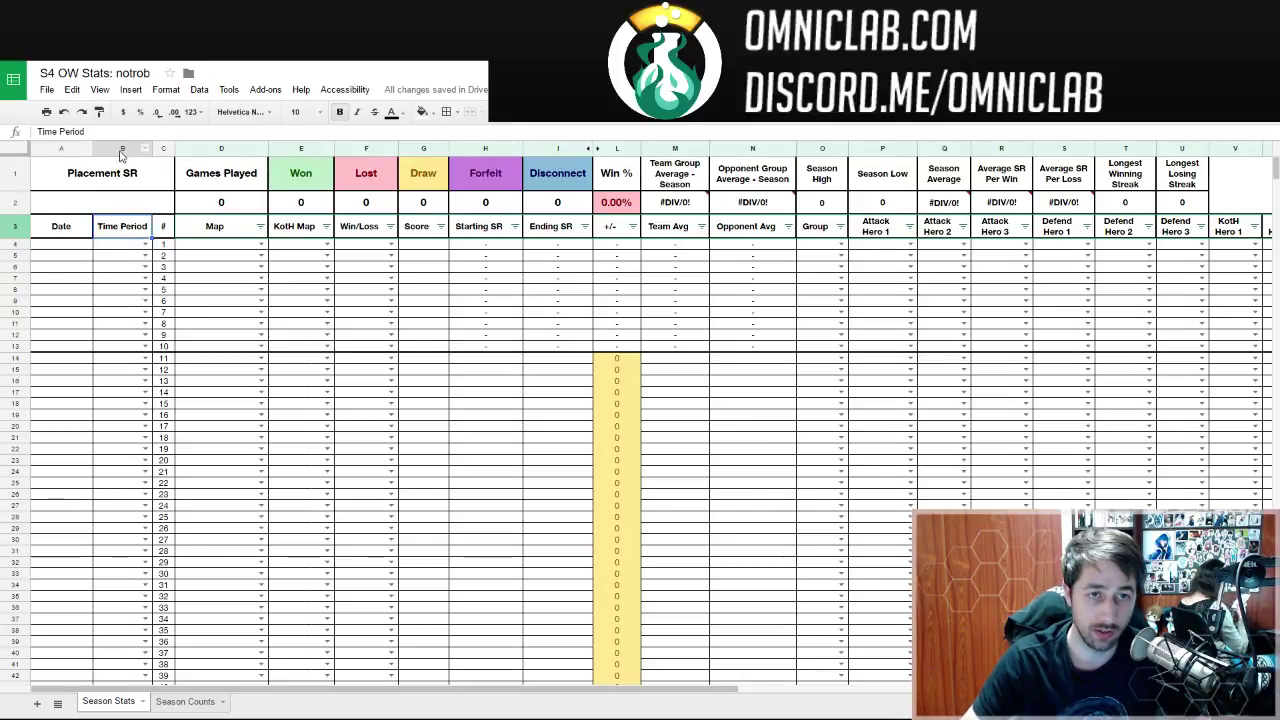
key(Return)
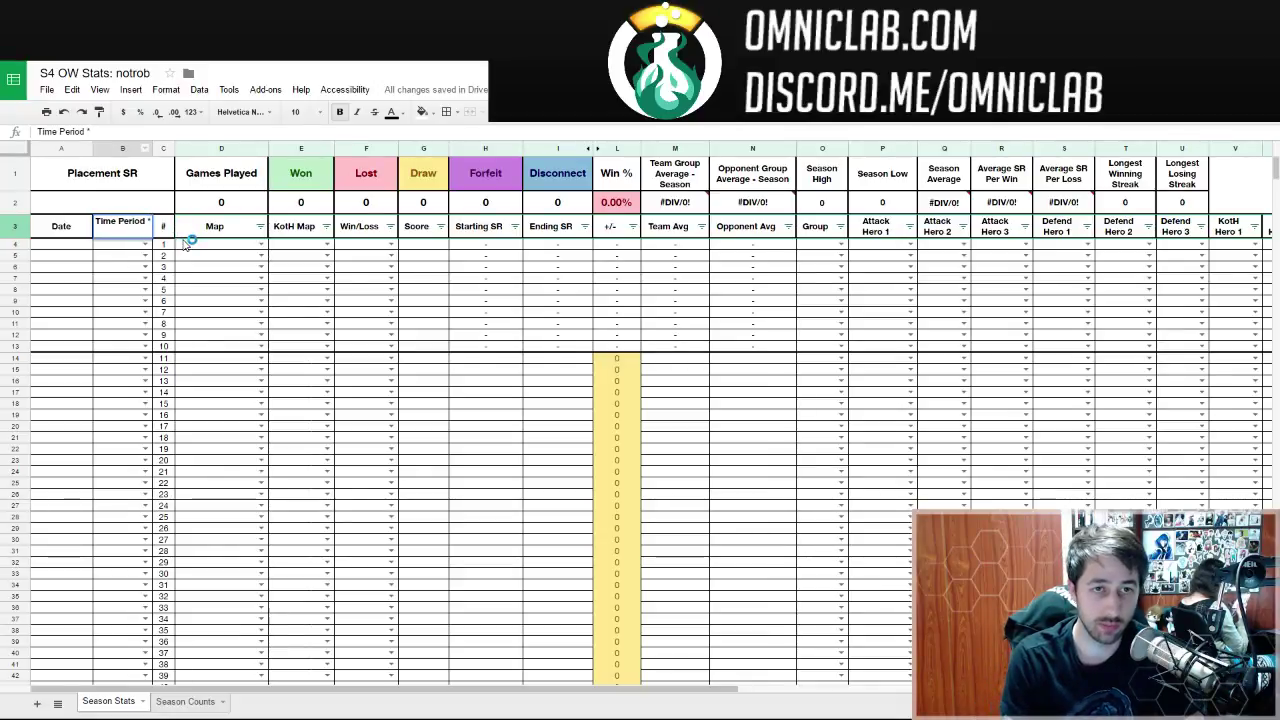
key(Escape)
text(())
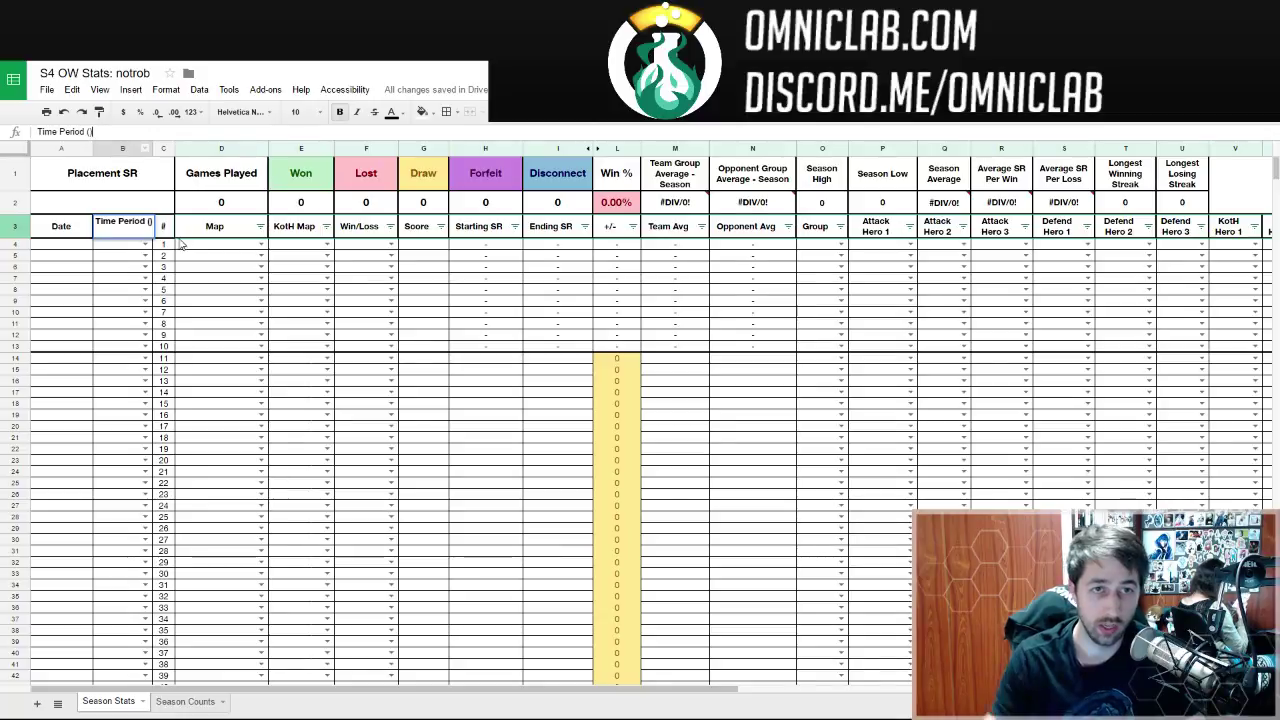
click(89, 132)
text(JST)
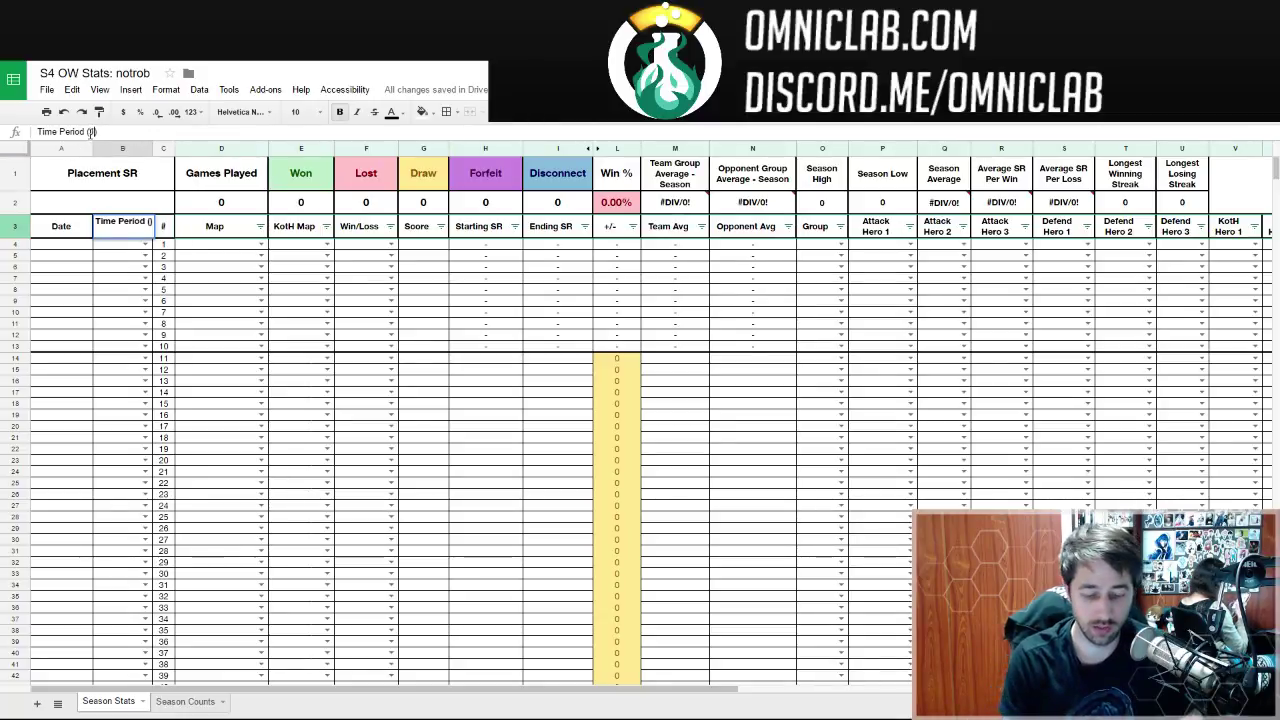
key(Tab)
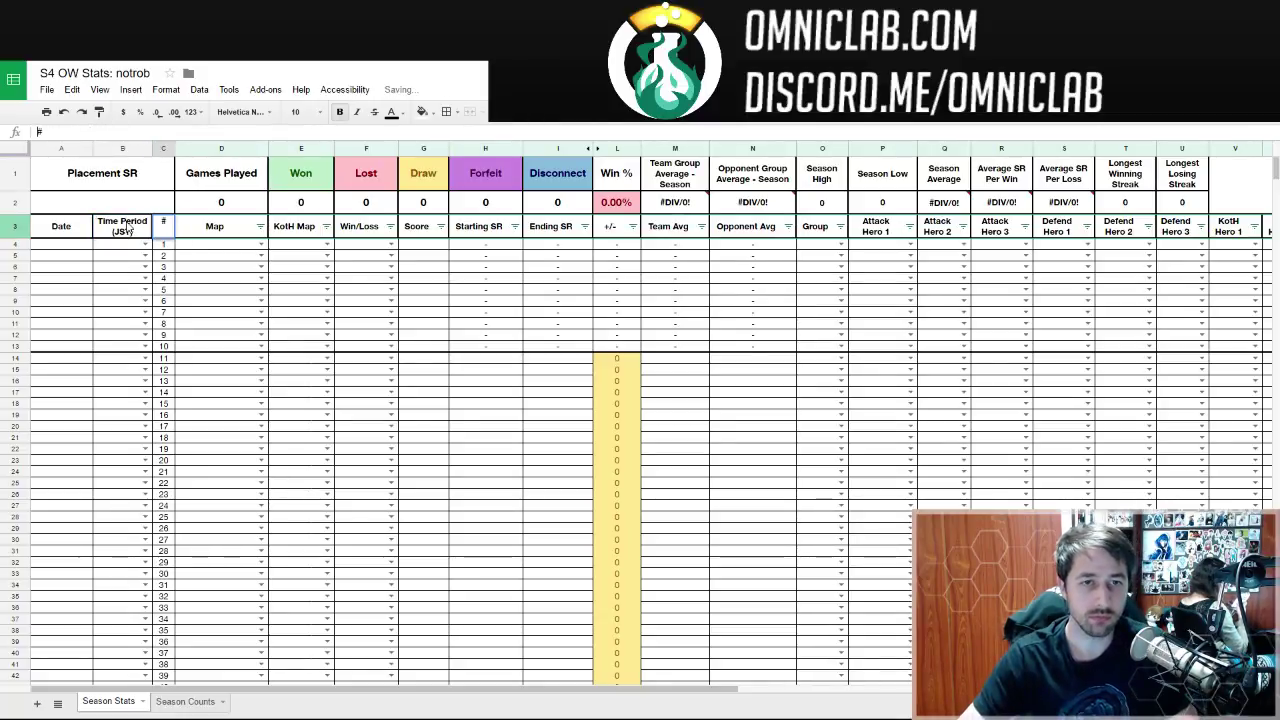
key(Tab)
key(Return)
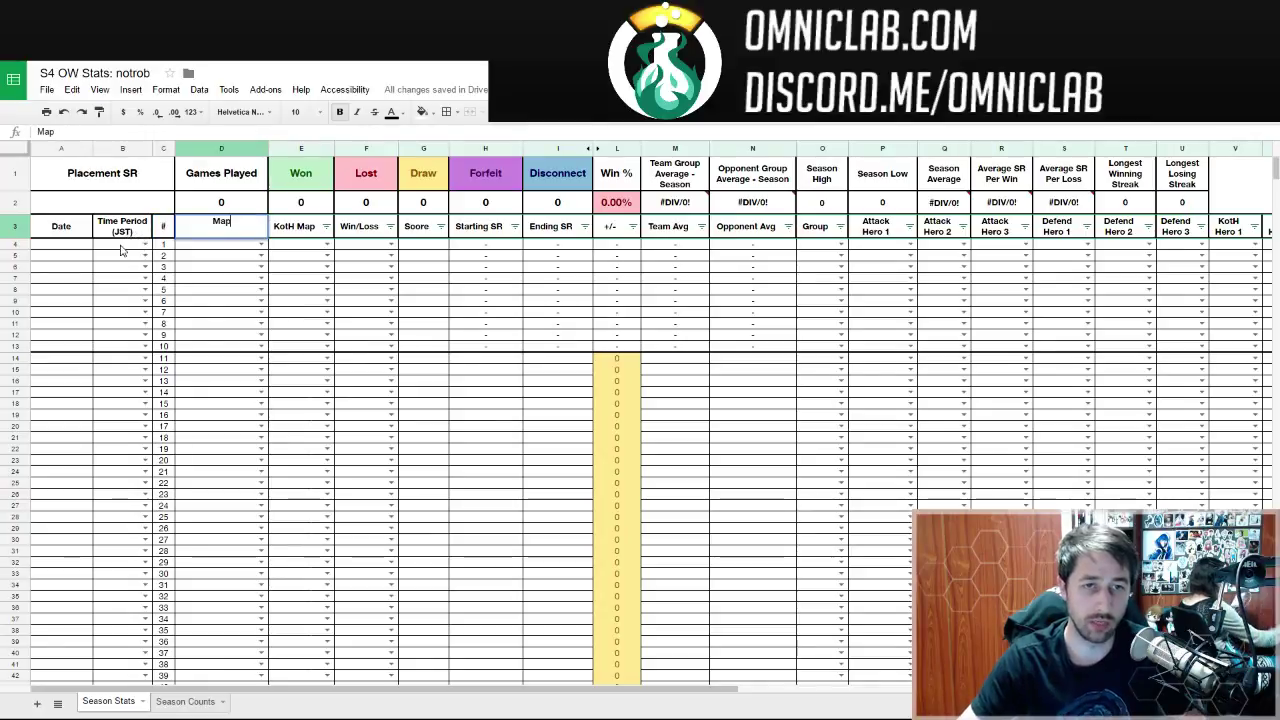
key(shift+Tab)
key(shift+Tab)
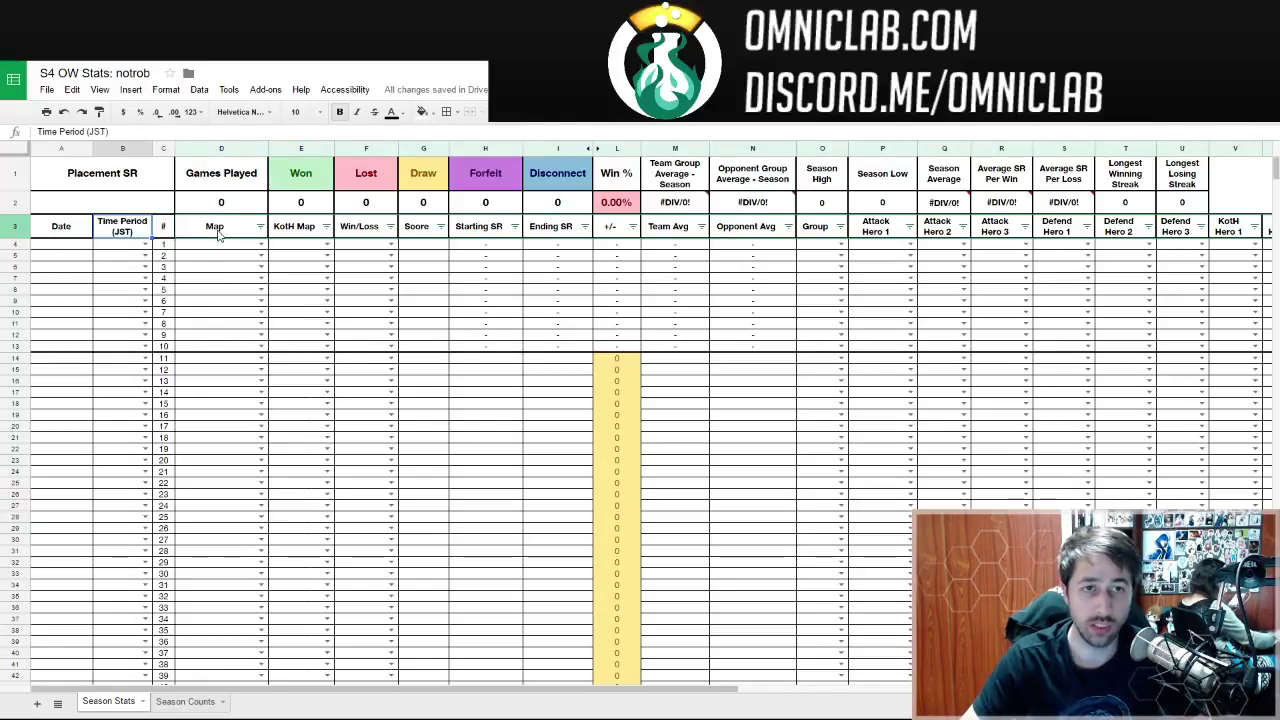
click(47, 89)
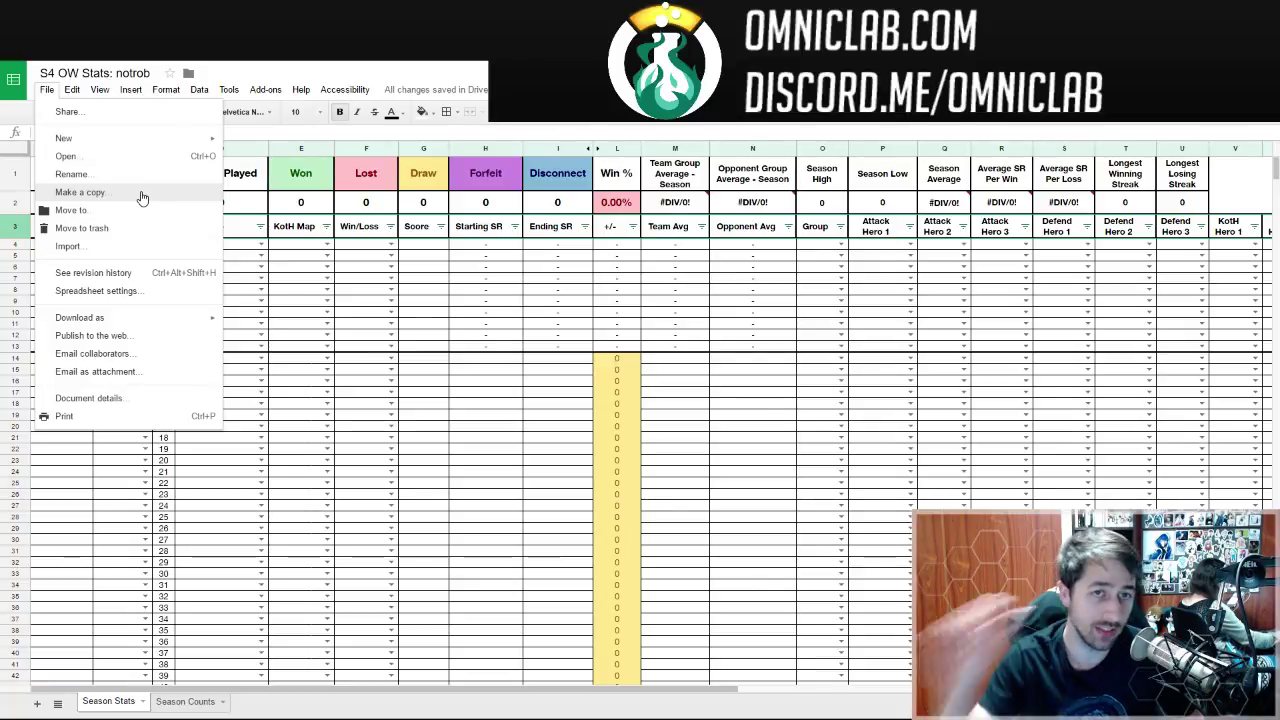
mouse_move(229, 89)
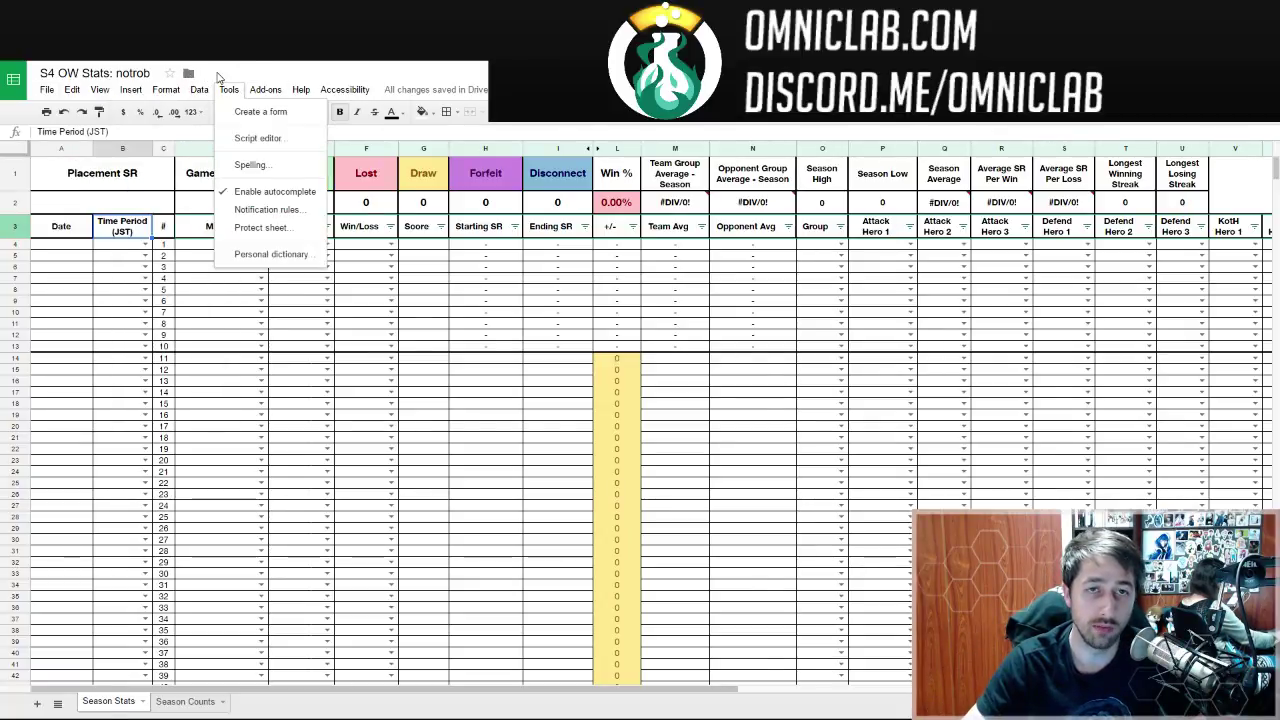
click(188, 77)
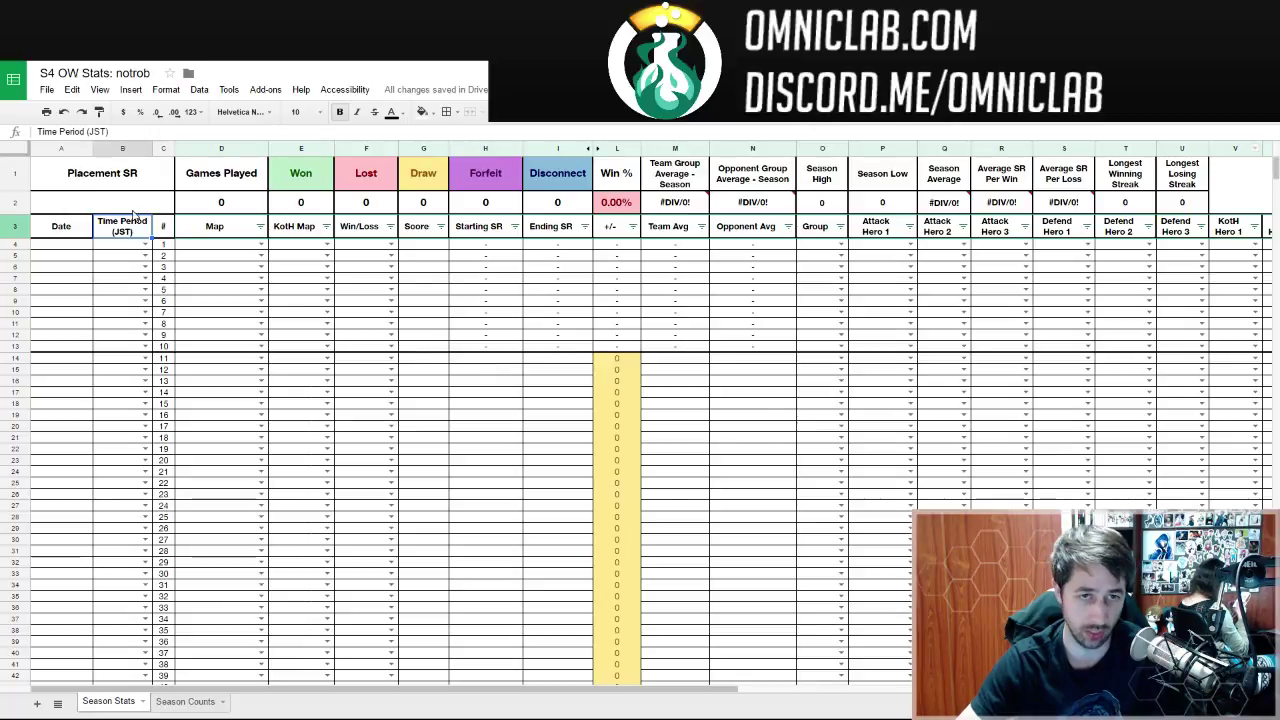
- Enter 1900 as the Placement SR in merged cell A2
key(Up)
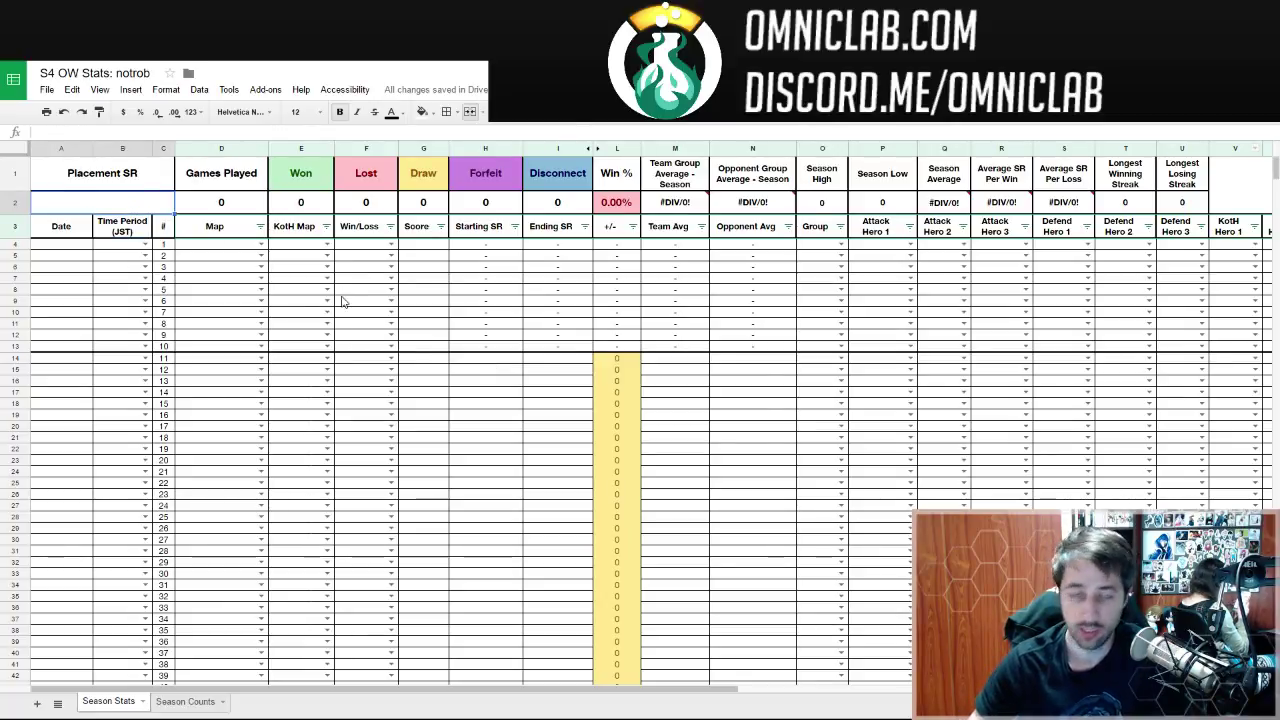
text(1900)
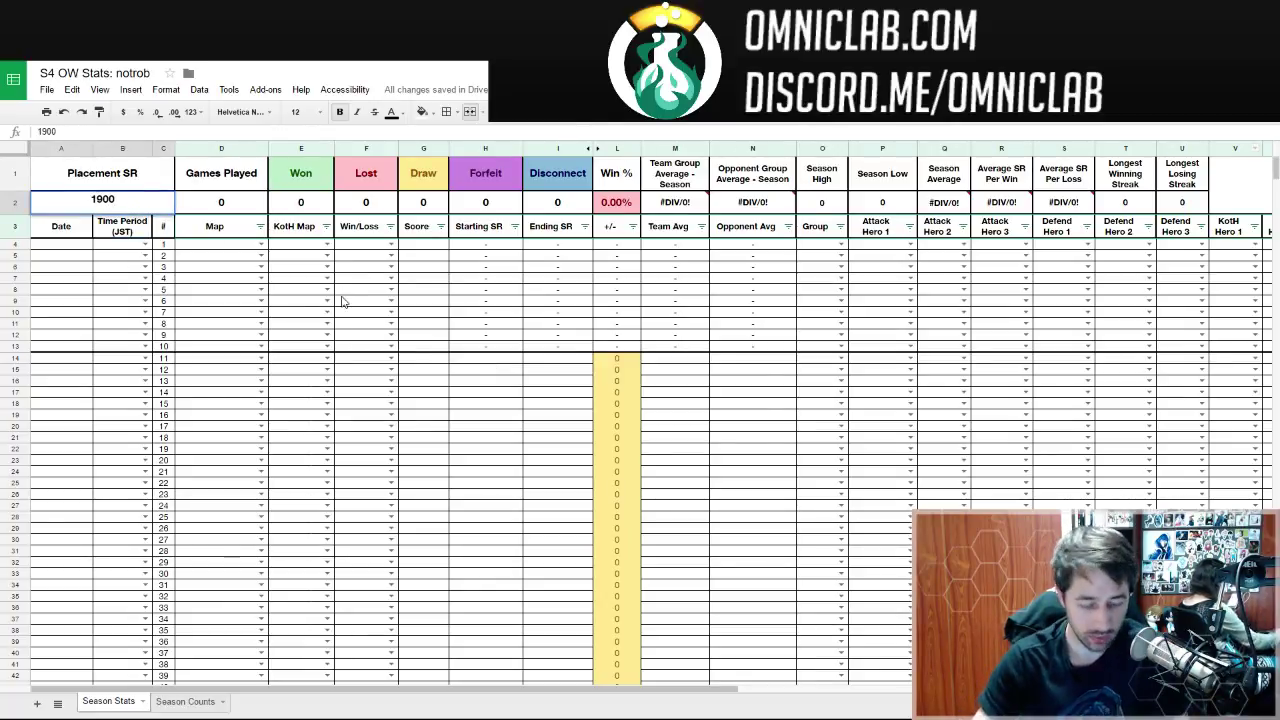
key(Tab)
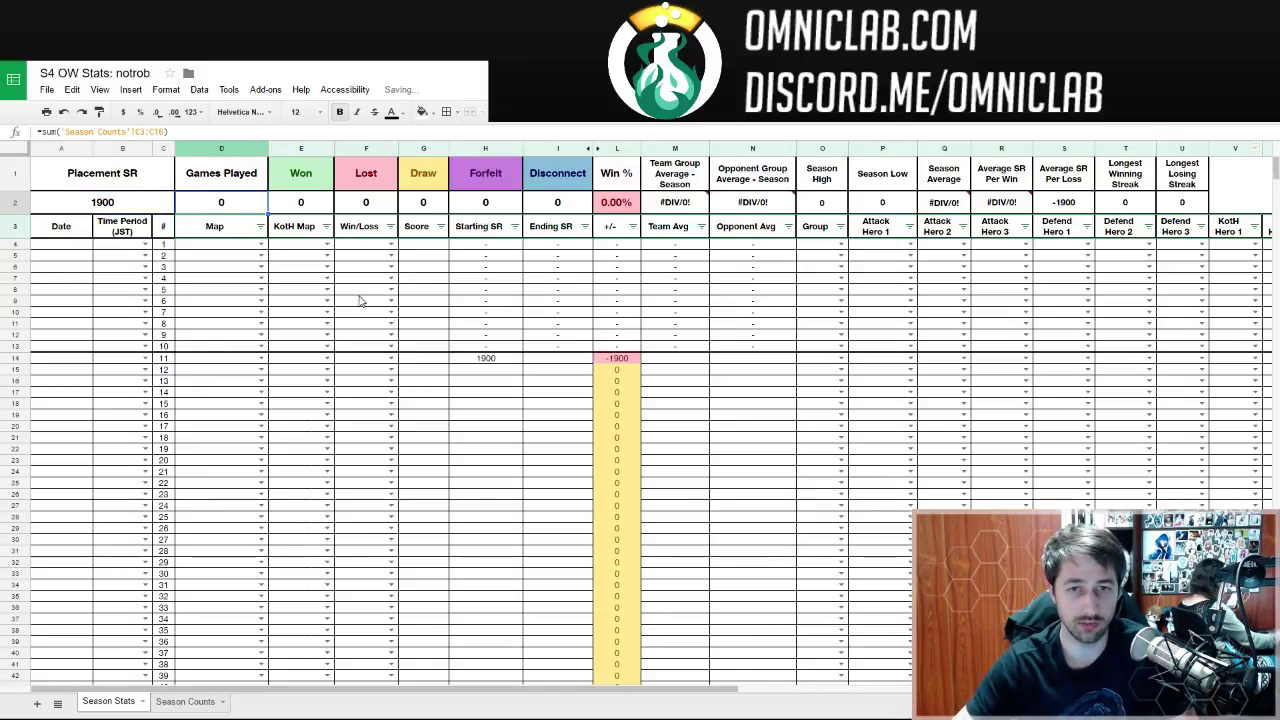
click(125, 203)
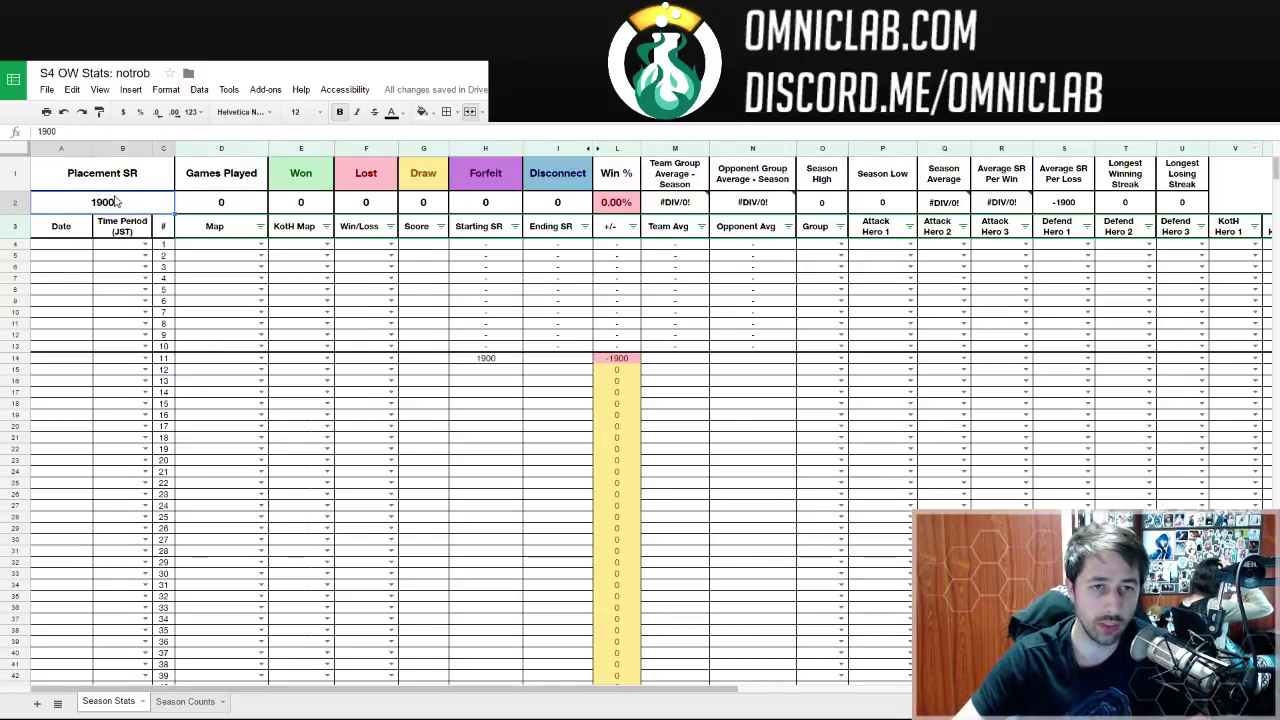
- Check the Starting SR column, H14's =A2 reference, and the +/- cell L4
click(470, 230)
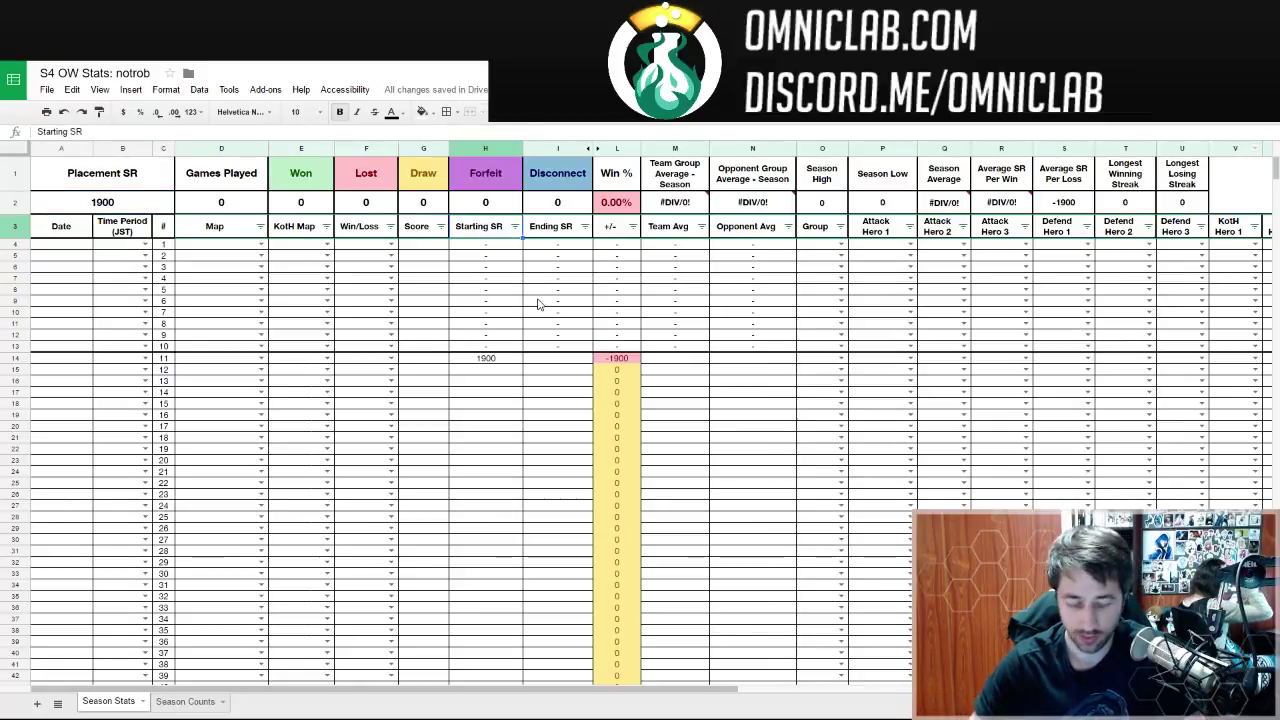
key(shift+Down)
key(shift+Down)
key(shift+Down)
key(shift+Down)
key(shift+Down)
key(shift+Down)
key(shift+Down)
key(shift+Down)
key(shift+Down)
key(shift+Down)
key(shift+Down)
key(shift+Down)
key(shift+Down)
key(shift+Down)
key(shift+Down)
key(shift+Down)
key(shift+Down)
key(shift+Down)
key(shift+Down)
key(shift+Down)
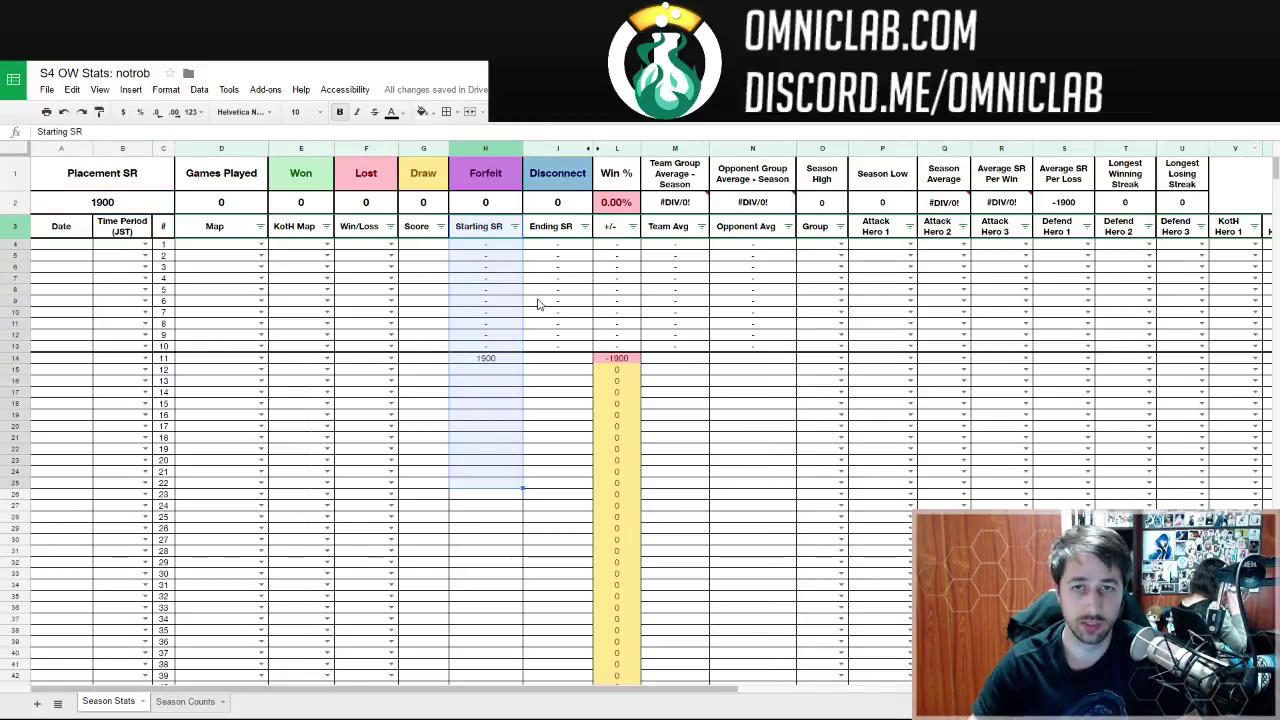
click(486, 361)
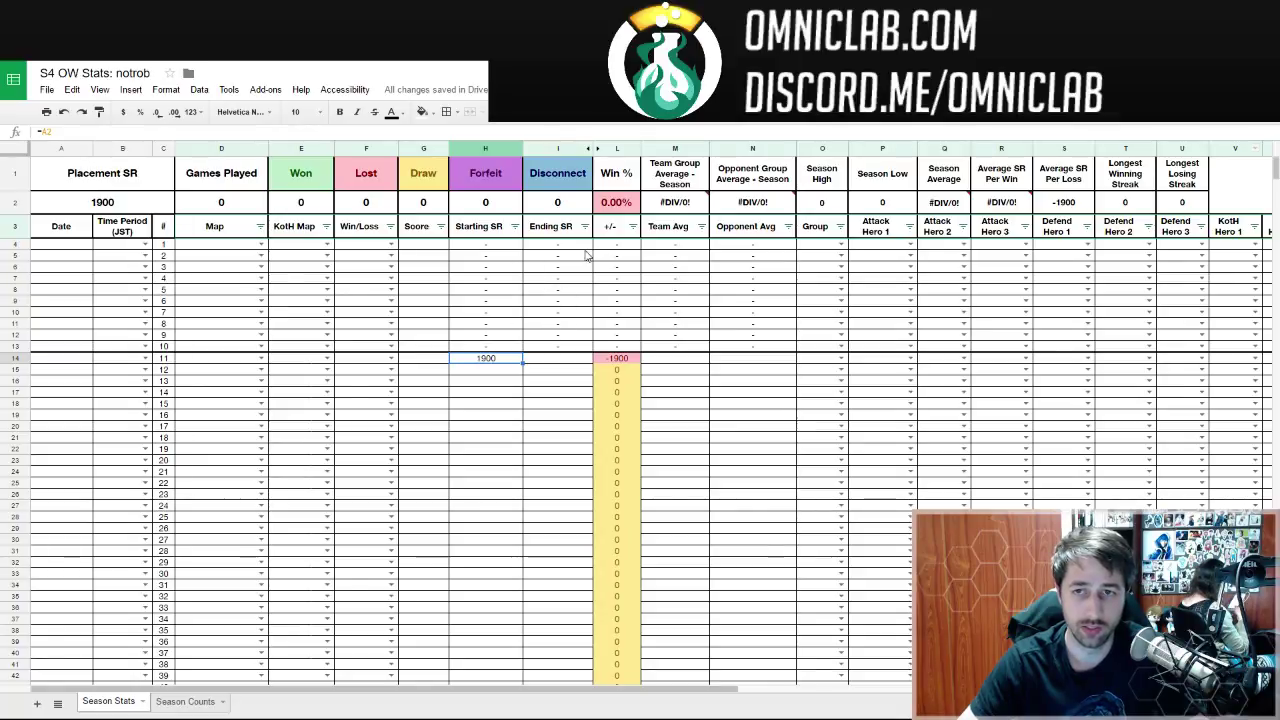
click(616, 245)
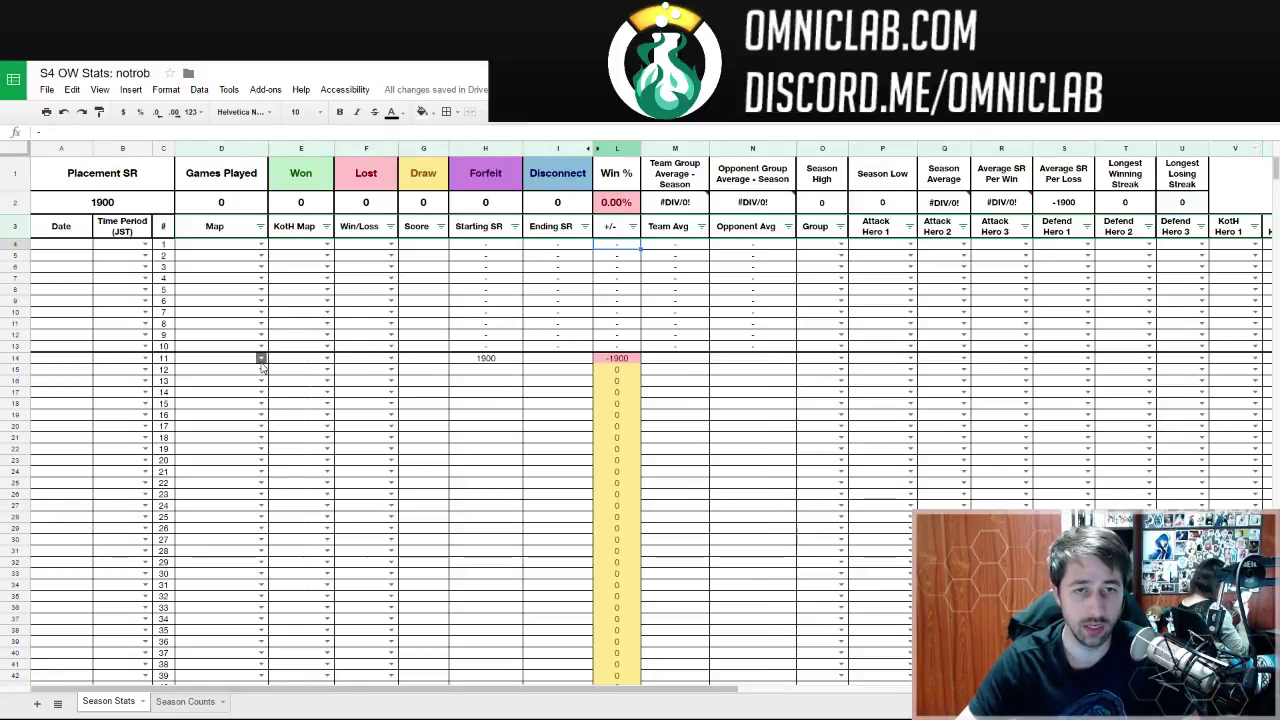
- Start game 11 in row 14: date 2/27/2017, time 6pm-9pm, map Hanamura
click(88, 360)
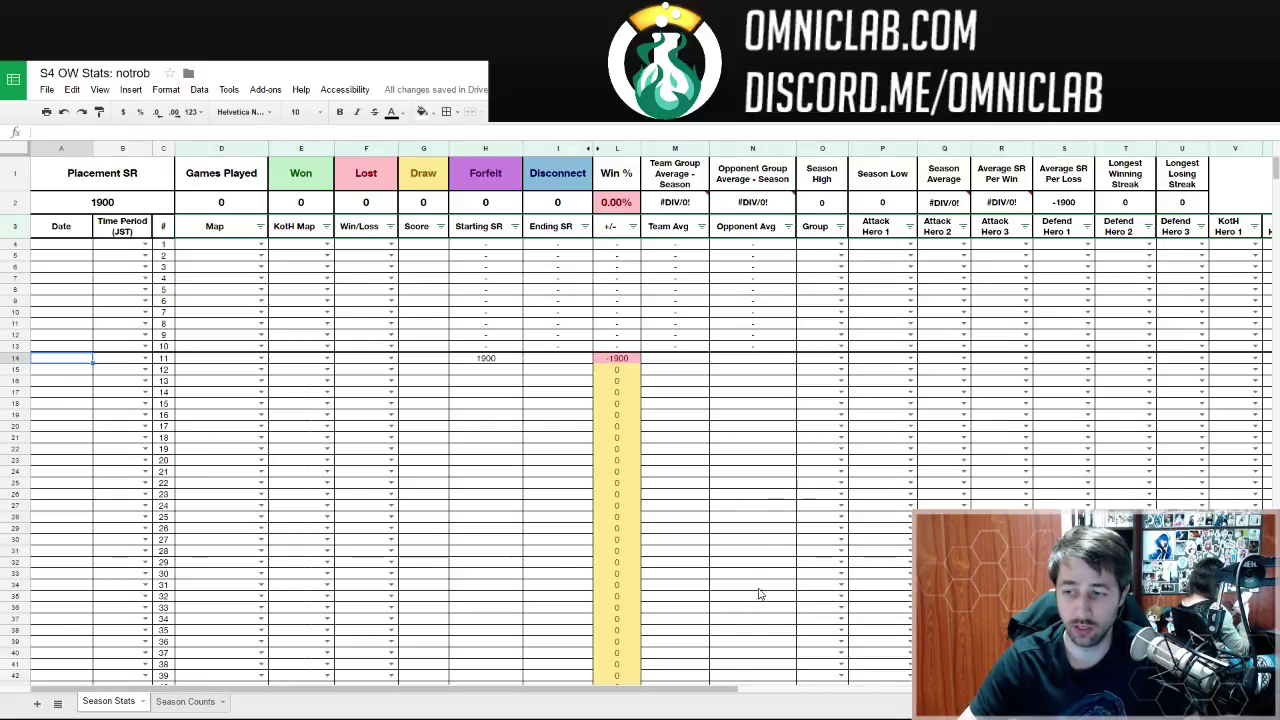
text(2/27/2017)
key(Tab)
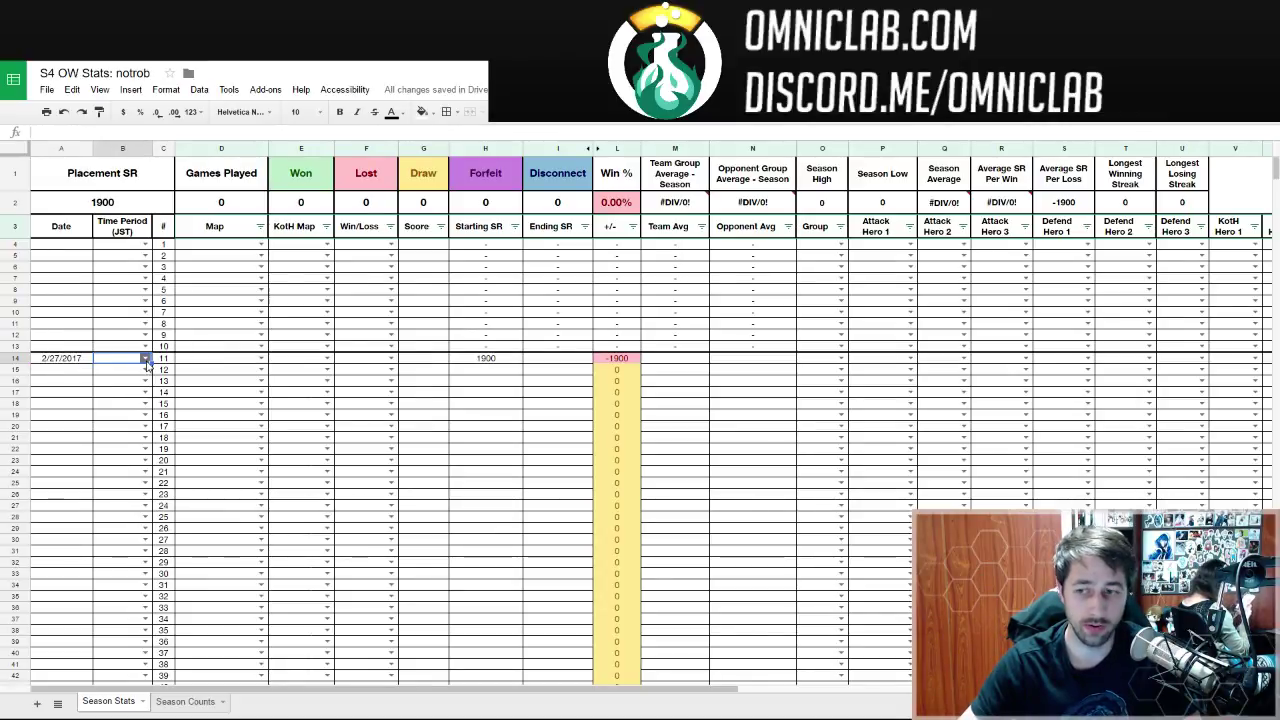
click(131, 361)
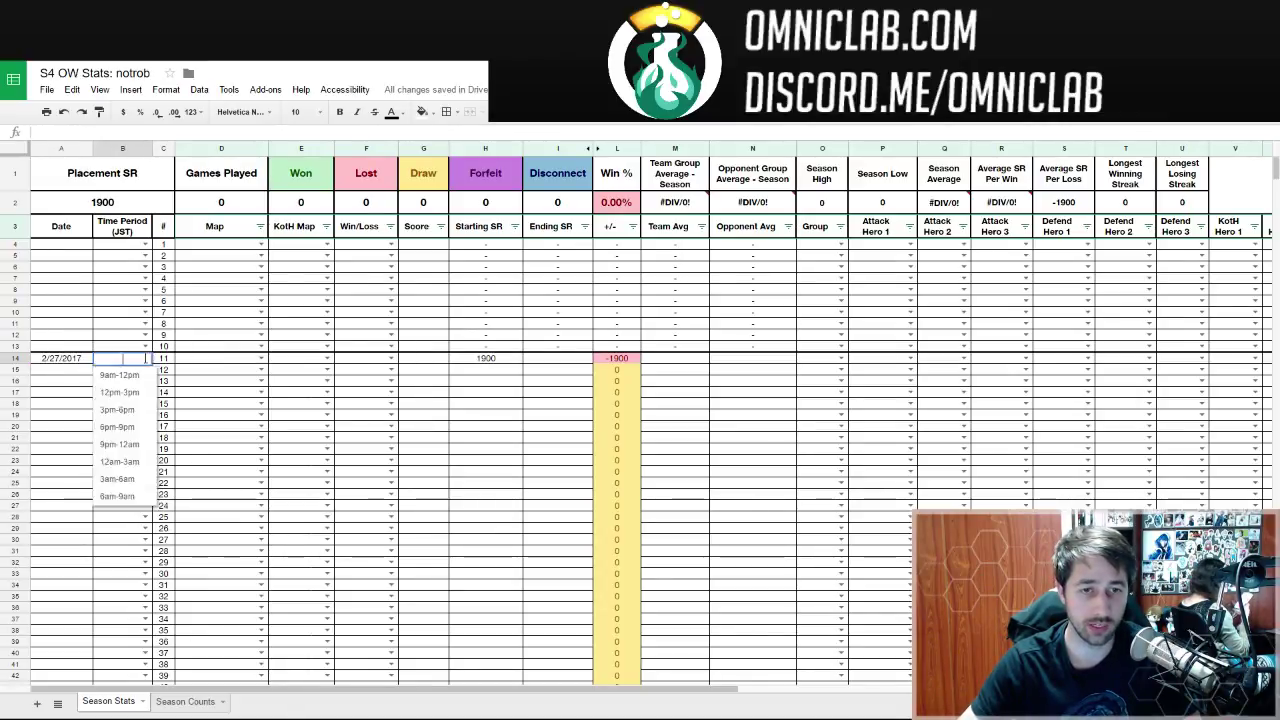
click(138, 429)
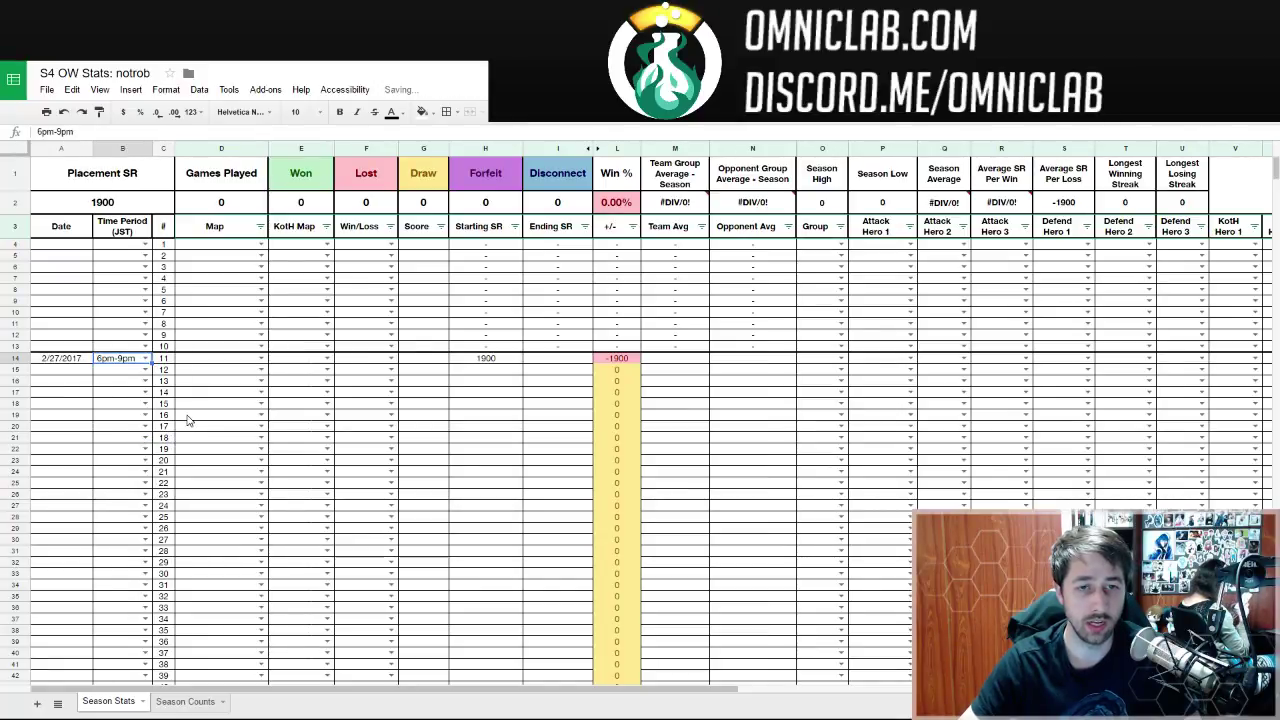
key(Tab)
key(Tab)
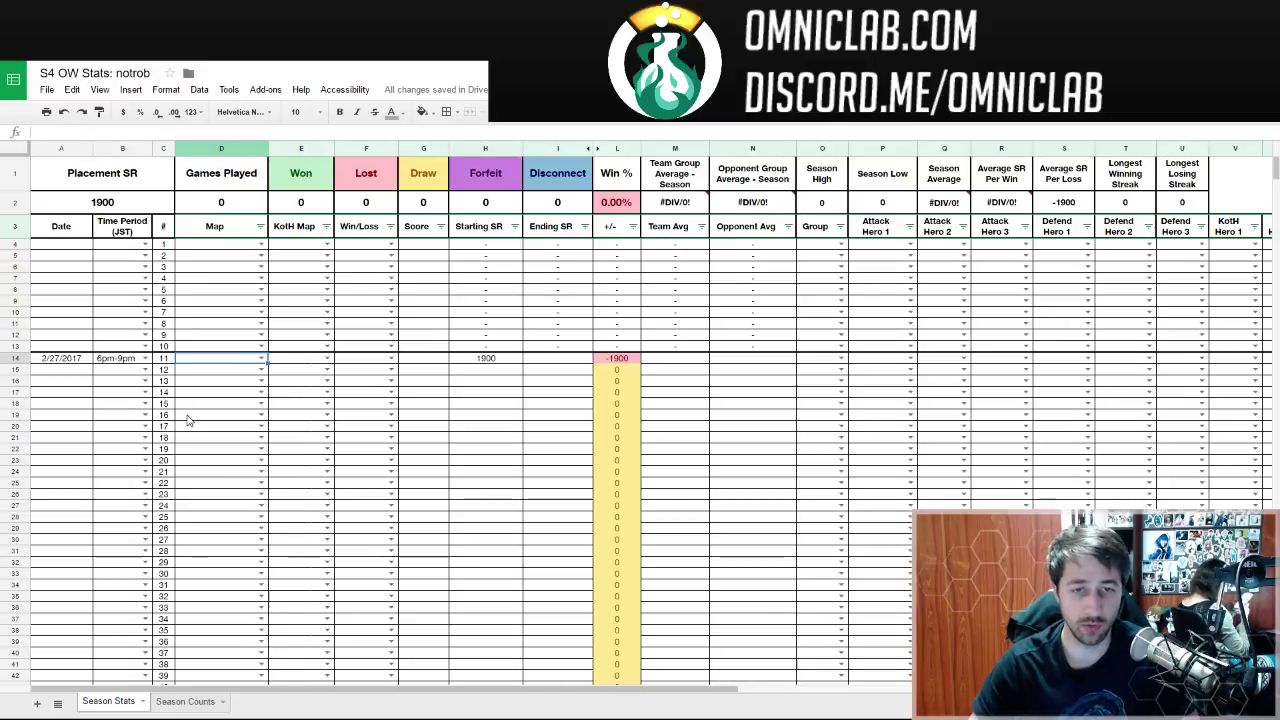
key(Return)
text(han)
key(Return)
key(Tab)
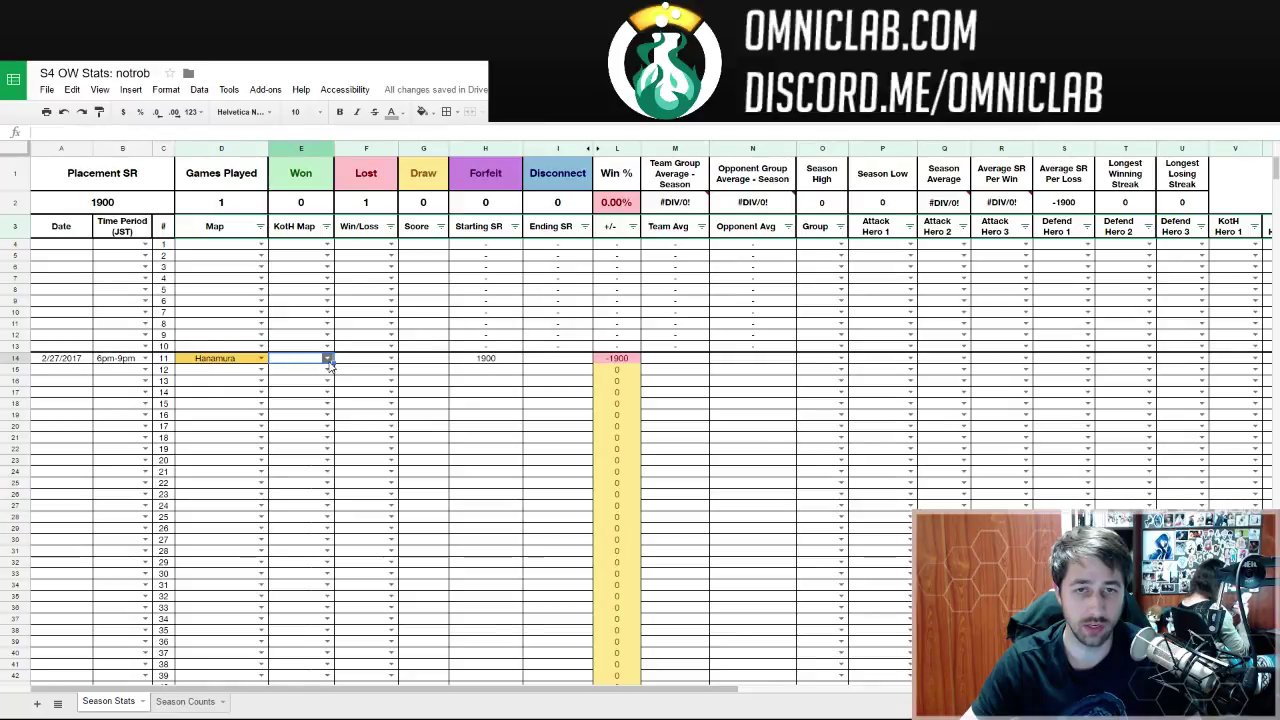
- Set game 11's result to Draw, score 1-1, and ending SR 1900
click(389, 359)
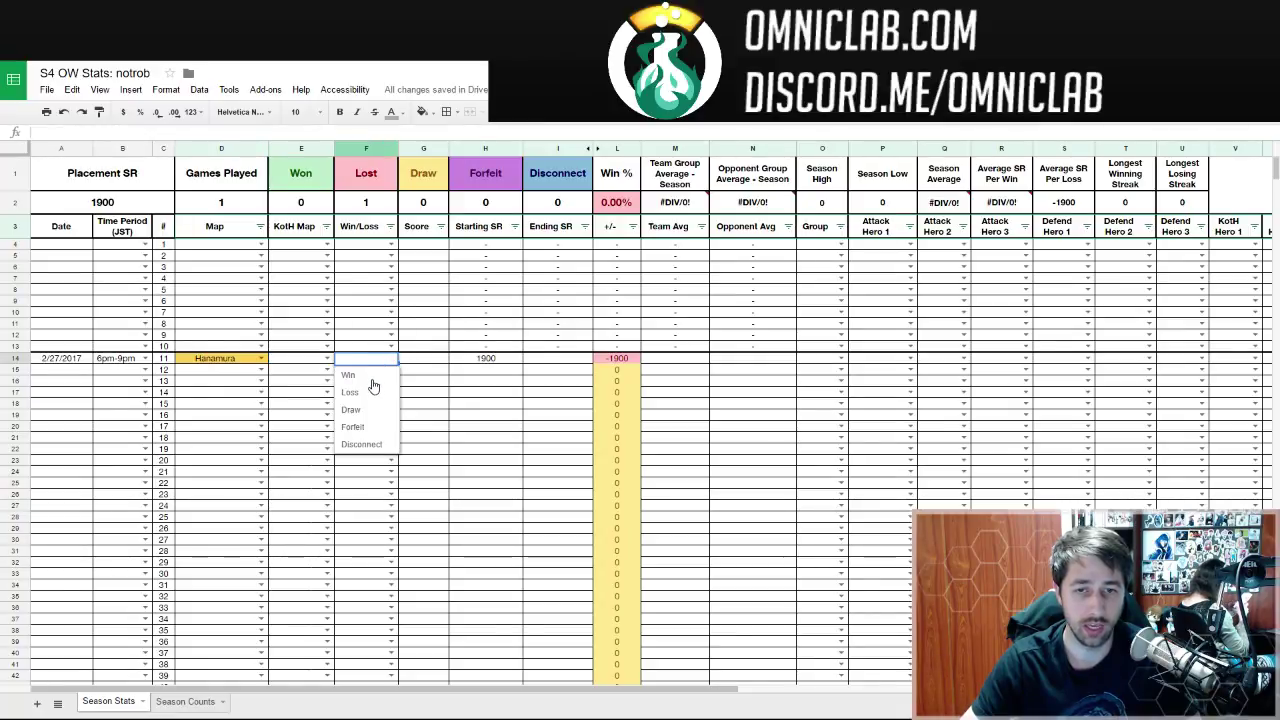
click(366, 377)
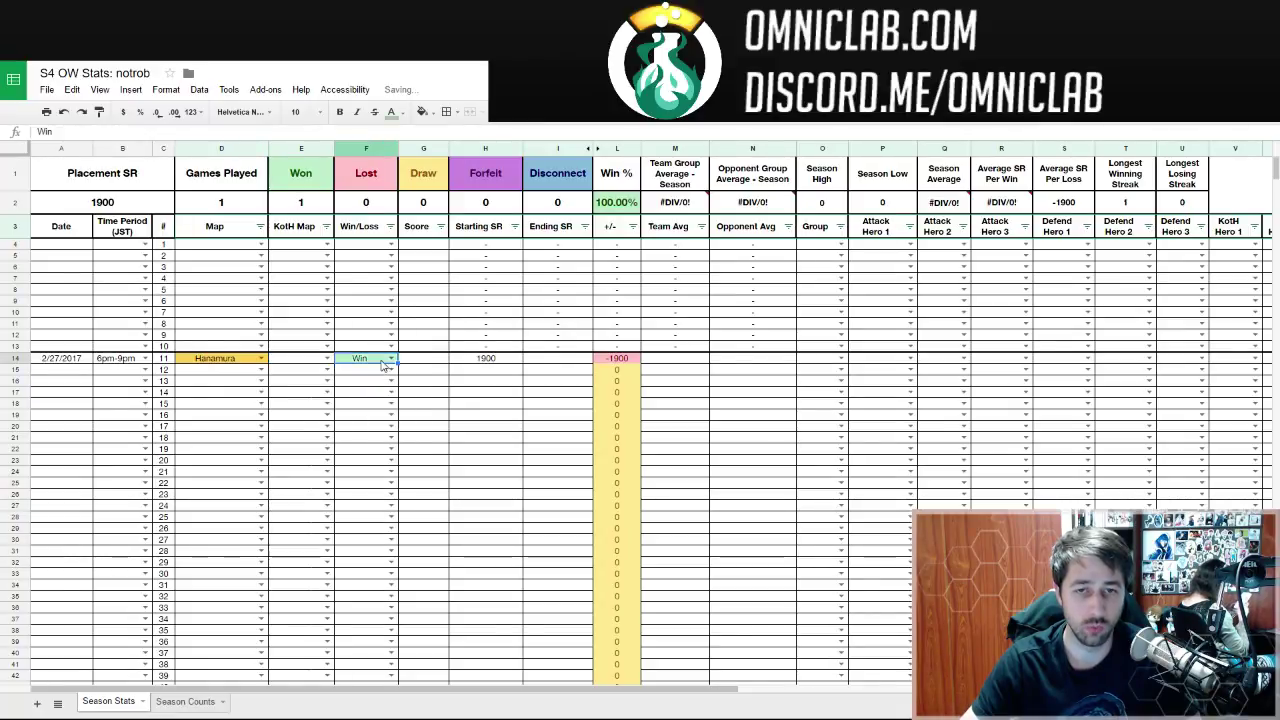
click(389, 359)
click(372, 412)
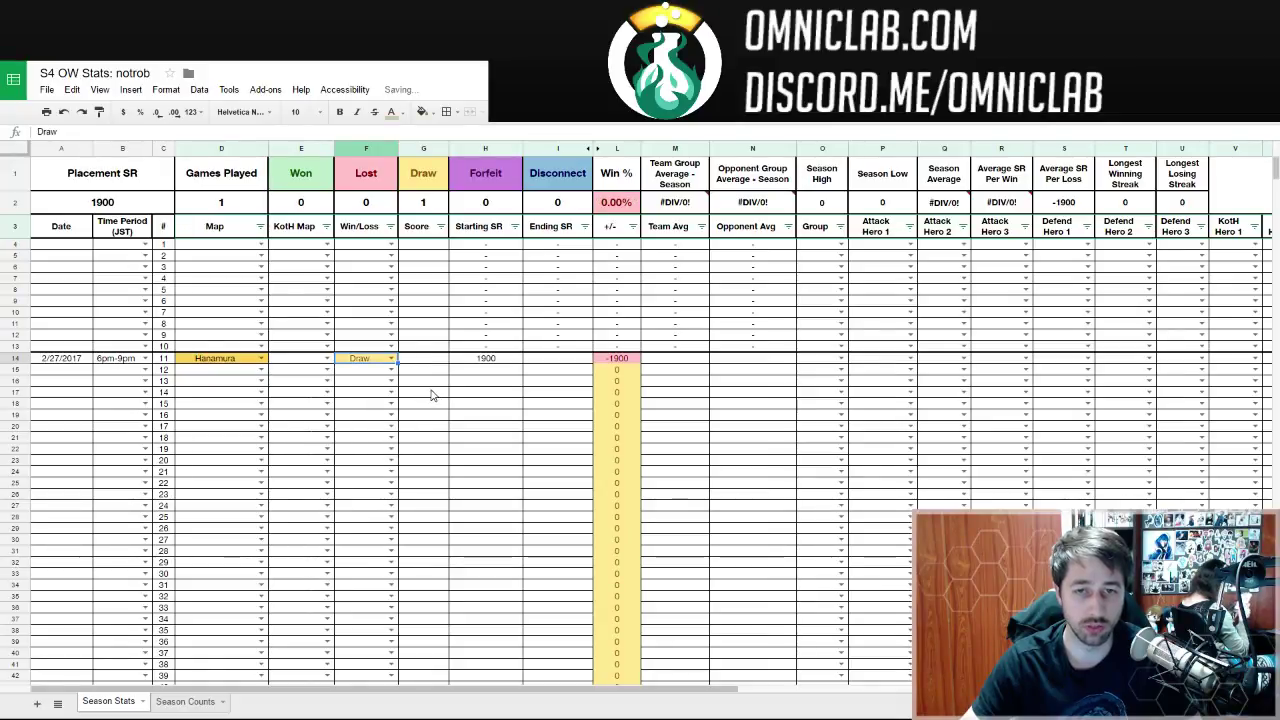
key(Tab)
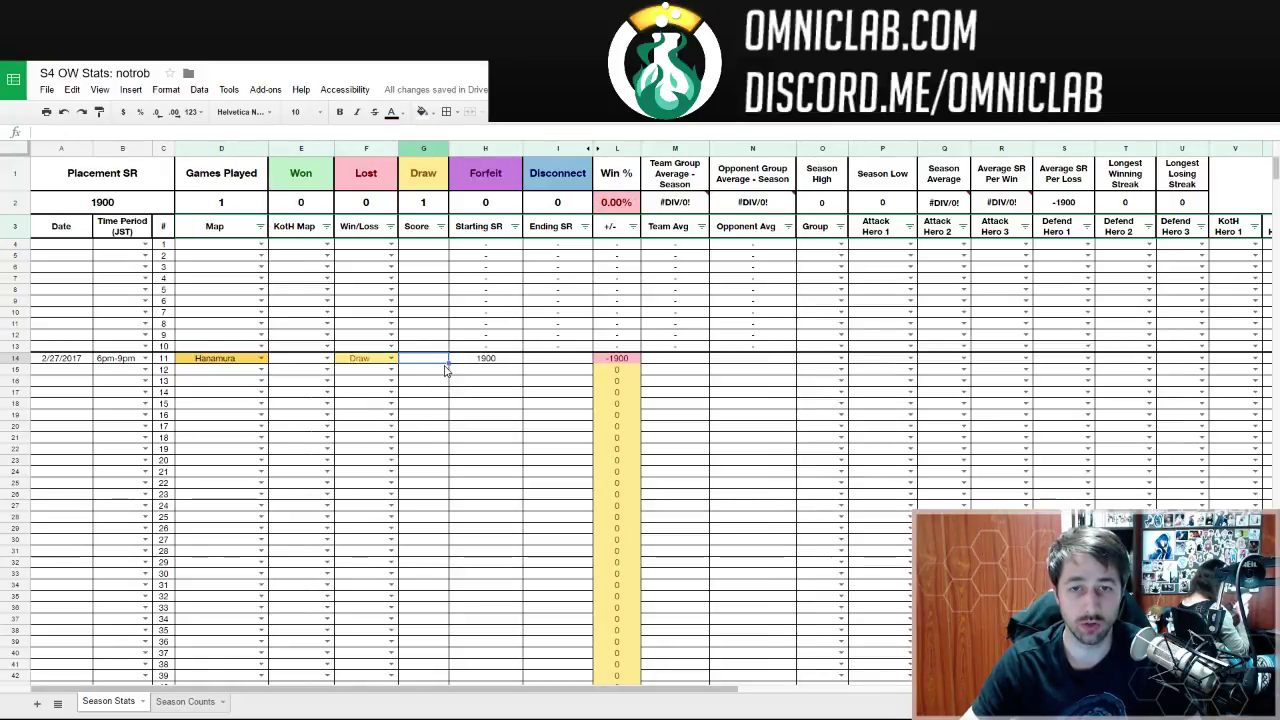
text(1-1)
key(Tab)
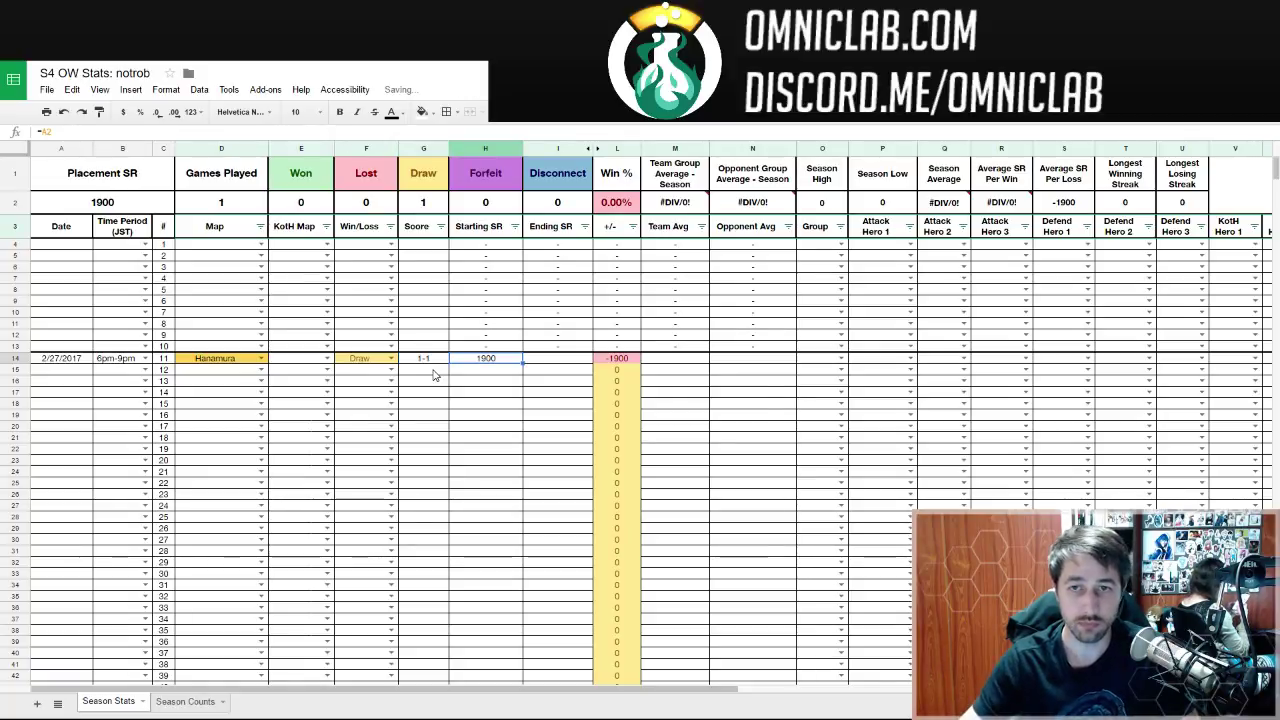
key(Tab)
text(1900)
key(Tab)
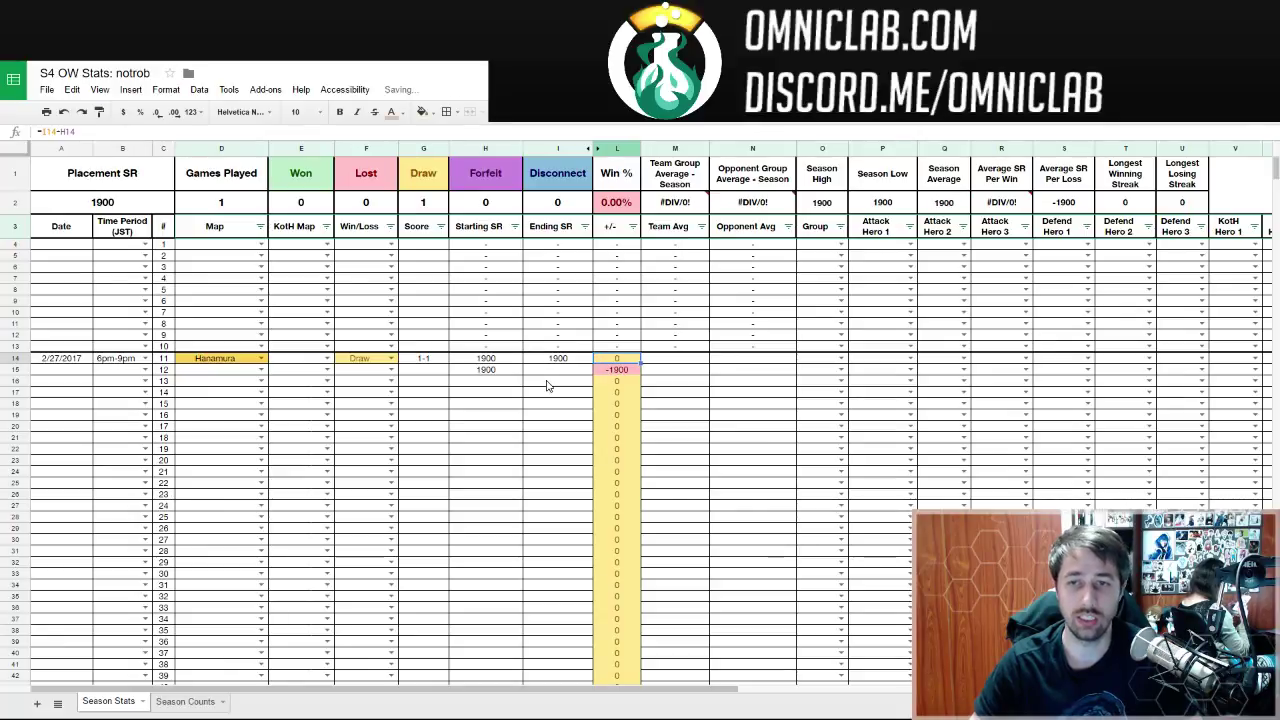
key(Tab)
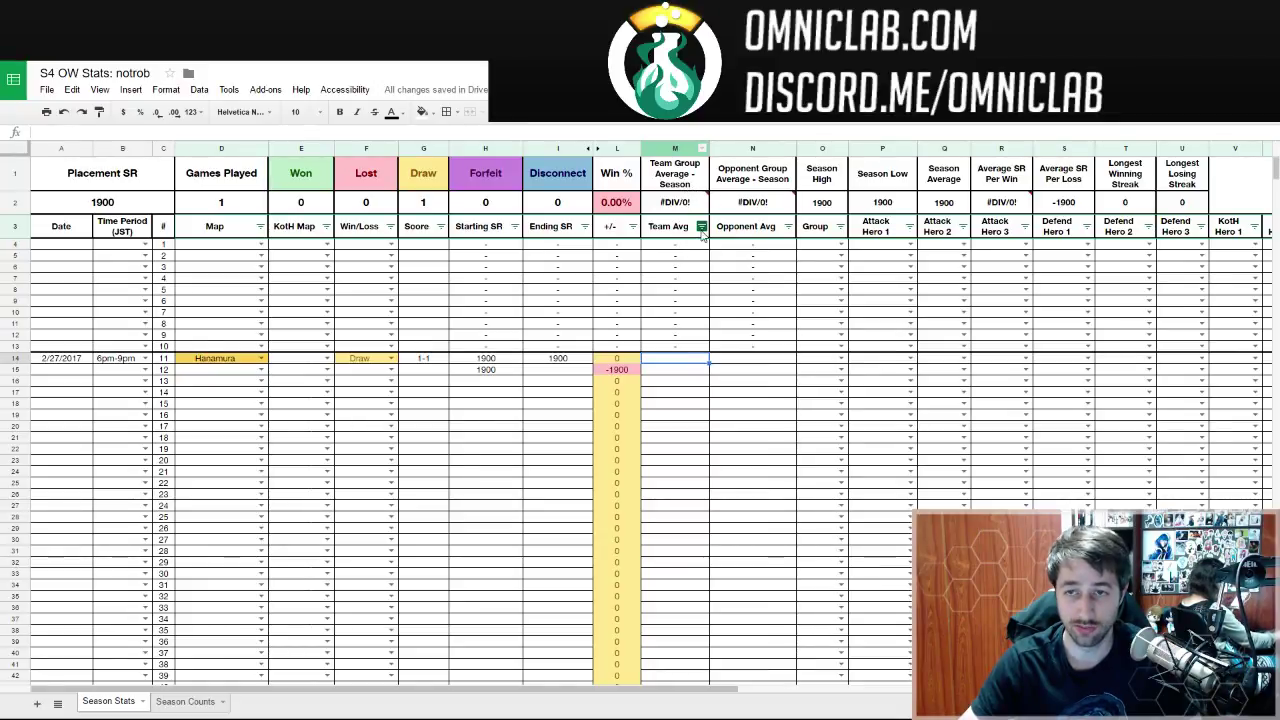
- Enter game 11's team average 2300 in M14 and opponent average 2340 in N14
click(701, 226)
click(763, 400)
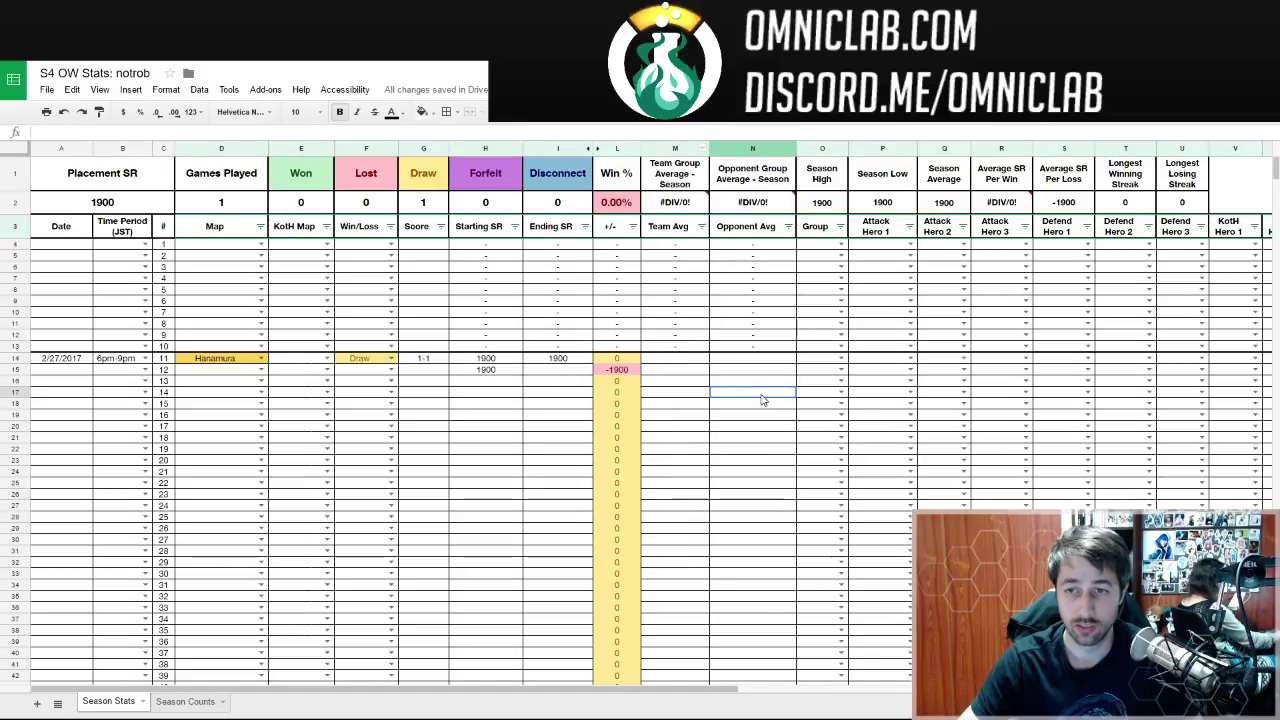
click(694, 361)
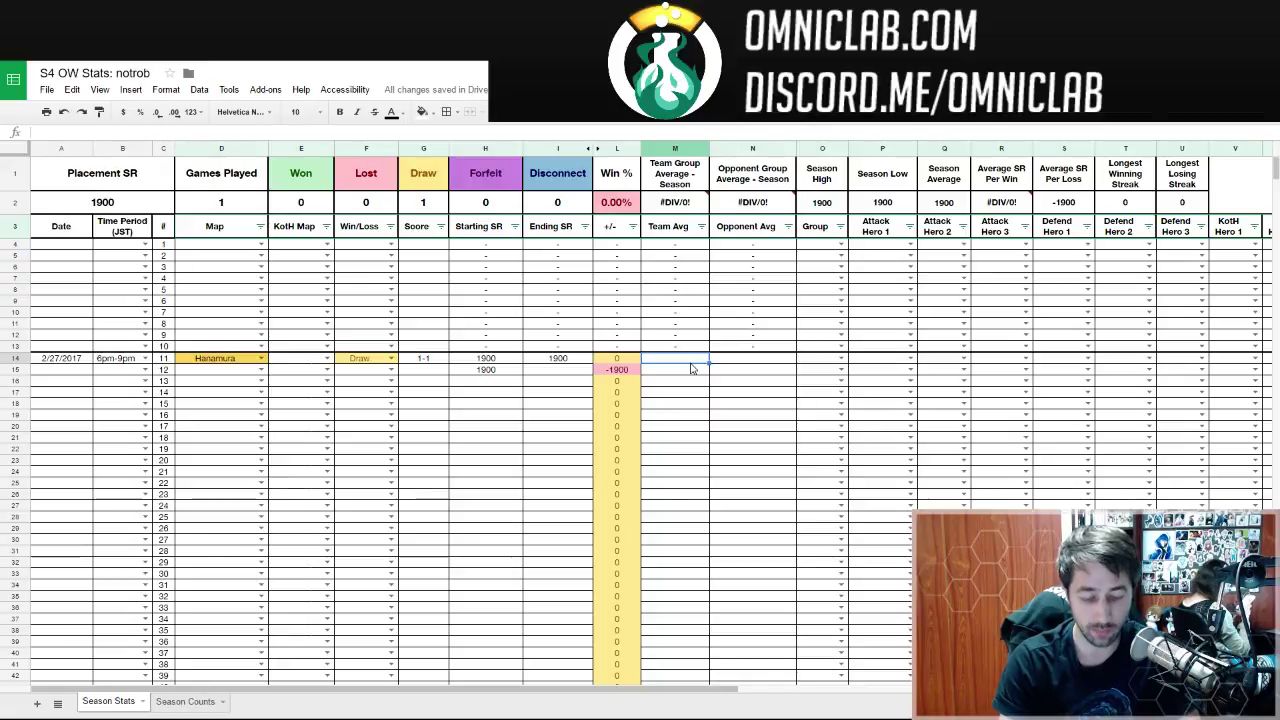
text(2300)
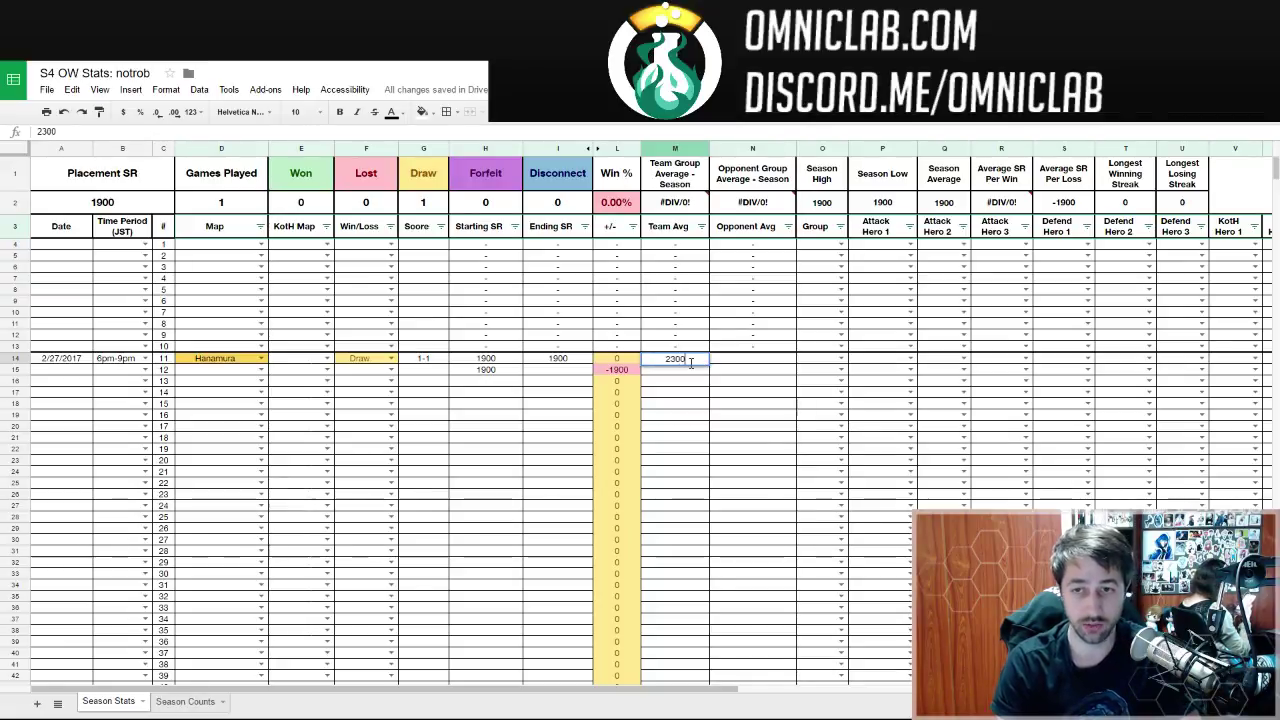
key(Tab)
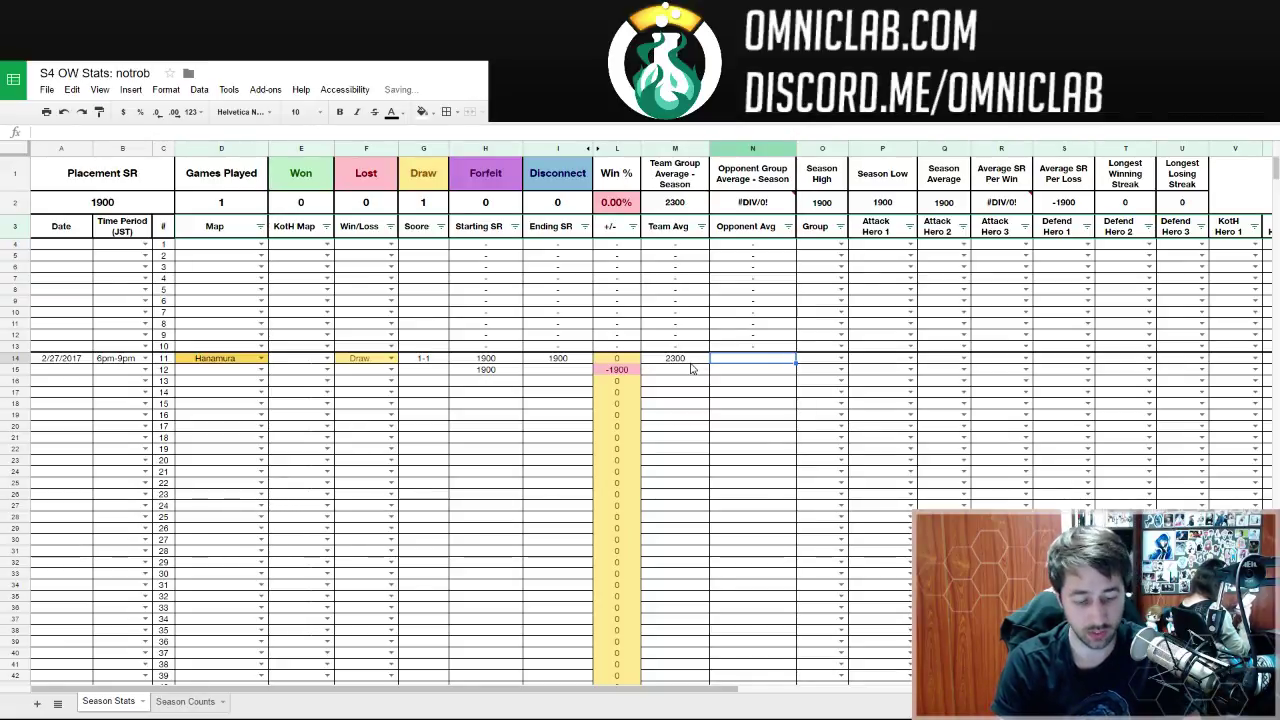
text(234)
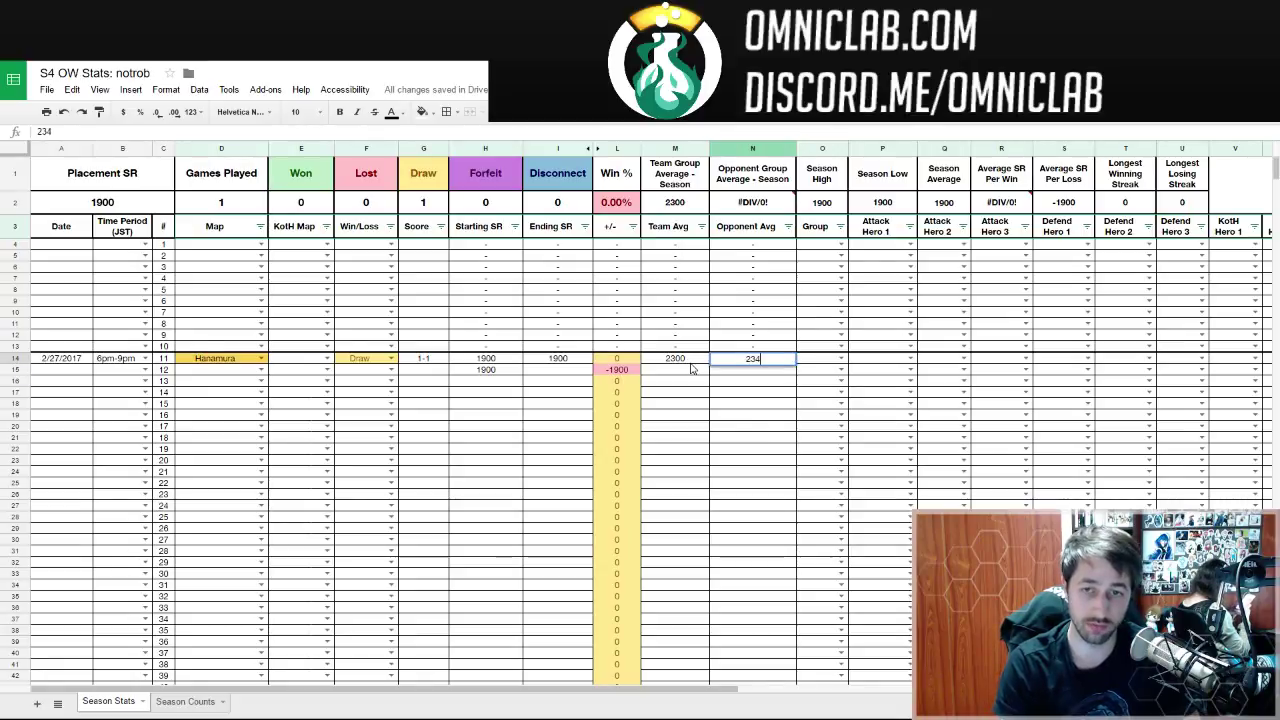
text(0)
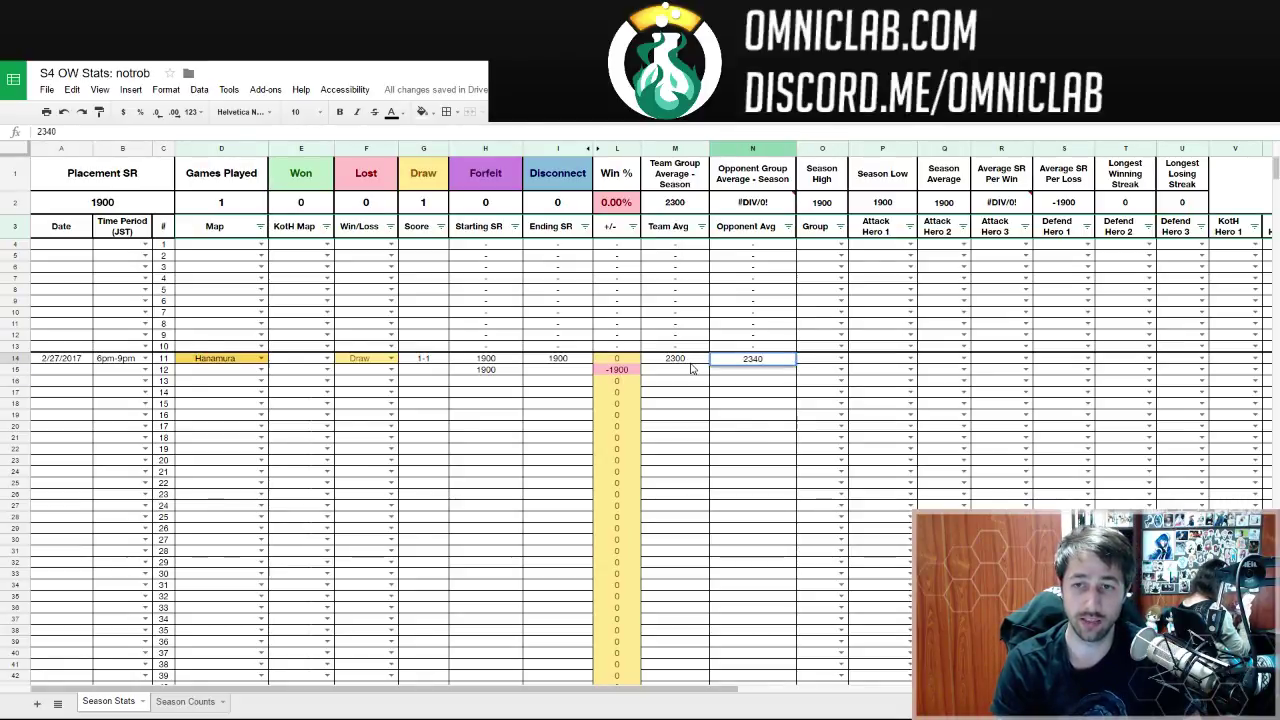
key(Tab)
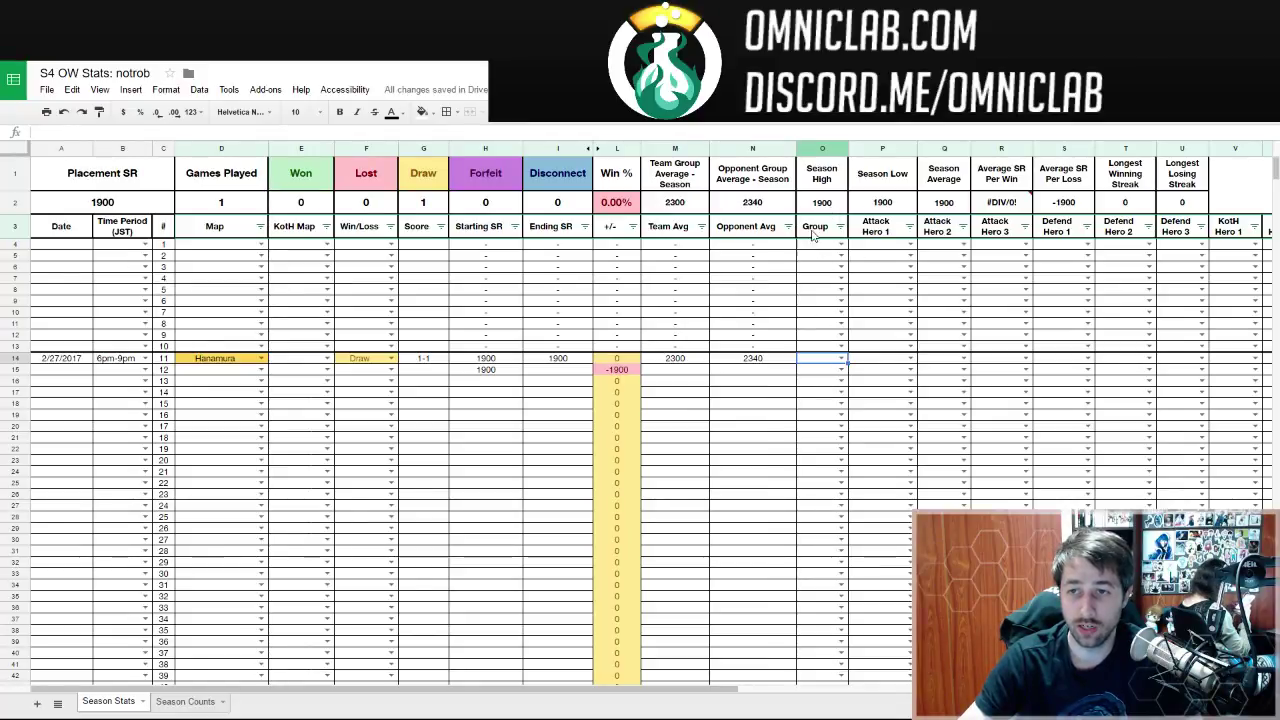
- Highlight the average columns and summary rows 1–2, then show O14's queue-size choices
click(667, 231)
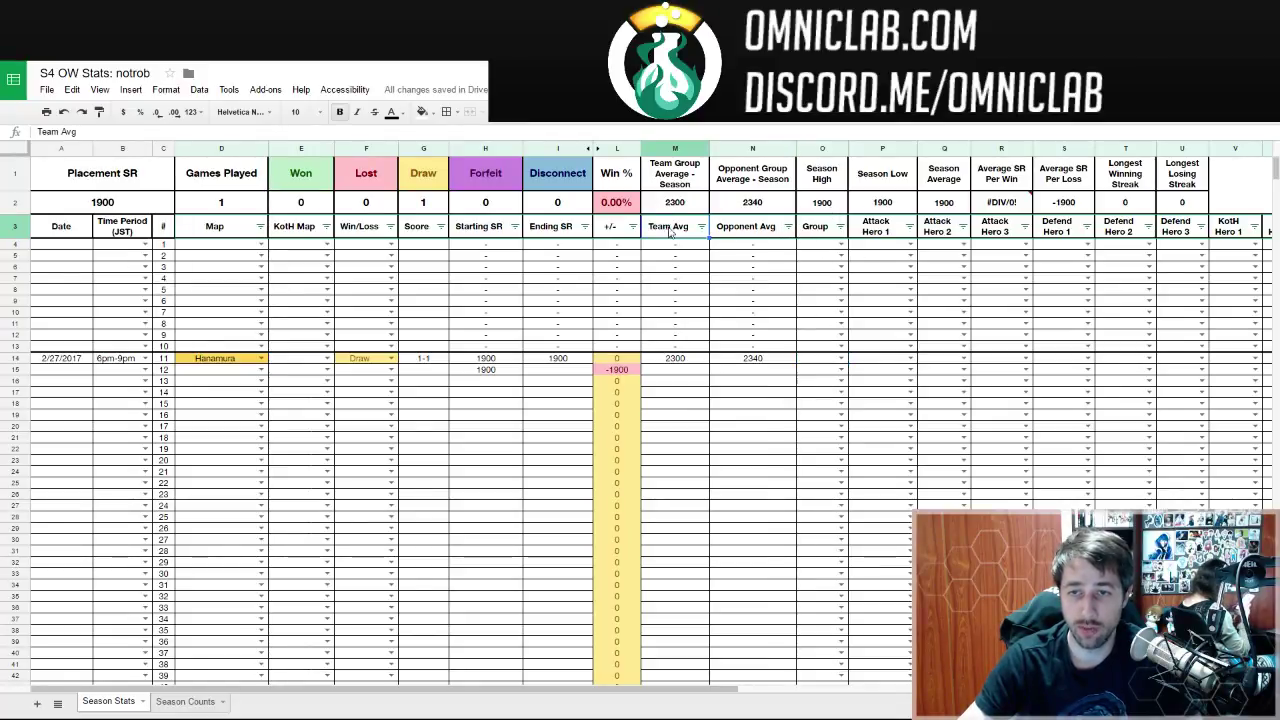
key(shift+Right)
key(shift+Down)
key(shift+Down)
key(shift+Down)
key(shift+Down)
key(shift+Down)
key(shift+Down)
key(shift+Down)
key(shift+Down)
key(shift+Down)
key(shift+Down)
click(6, 228)
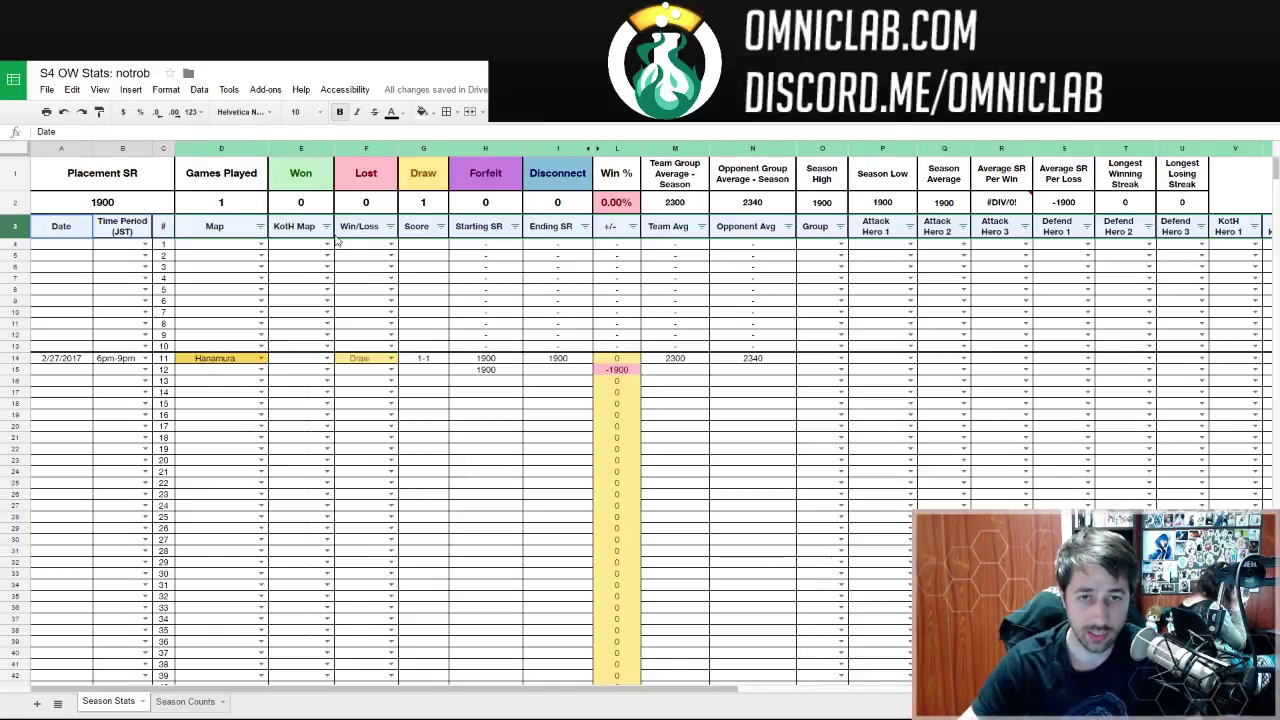
click(14, 176)
click(14, 203)
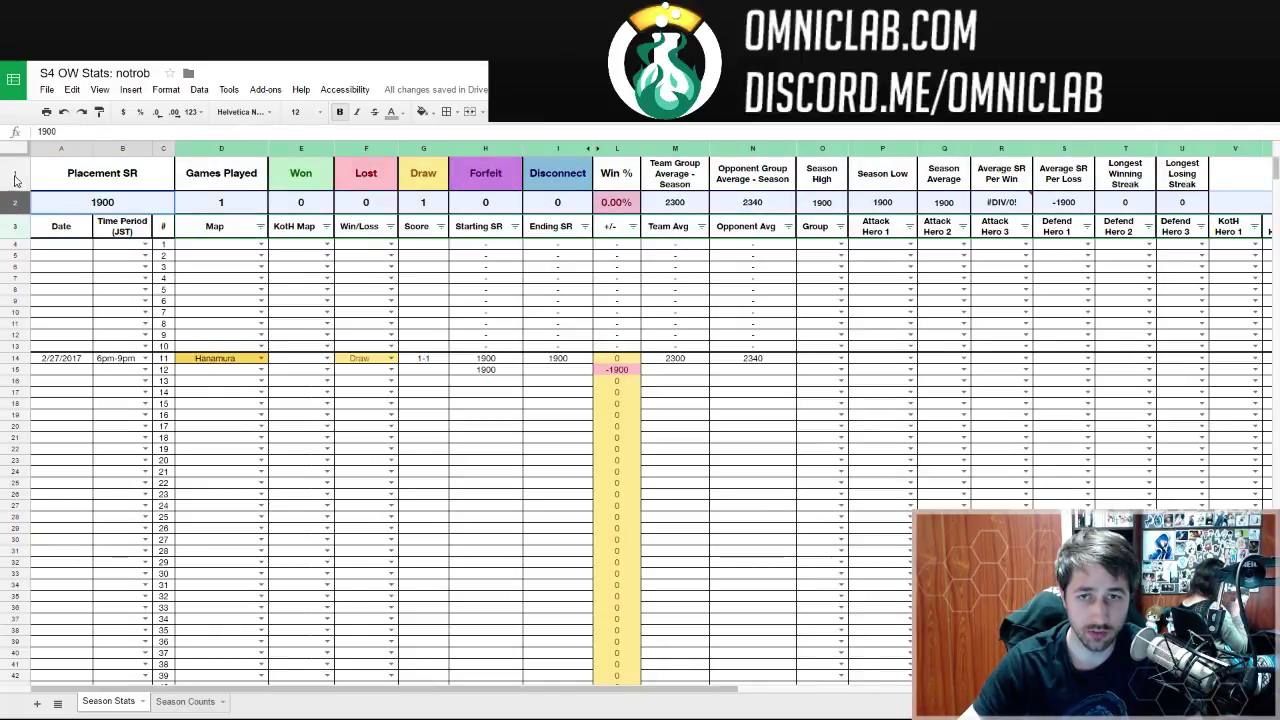
click(13, 175)
click(16, 198)
click(22, 176)
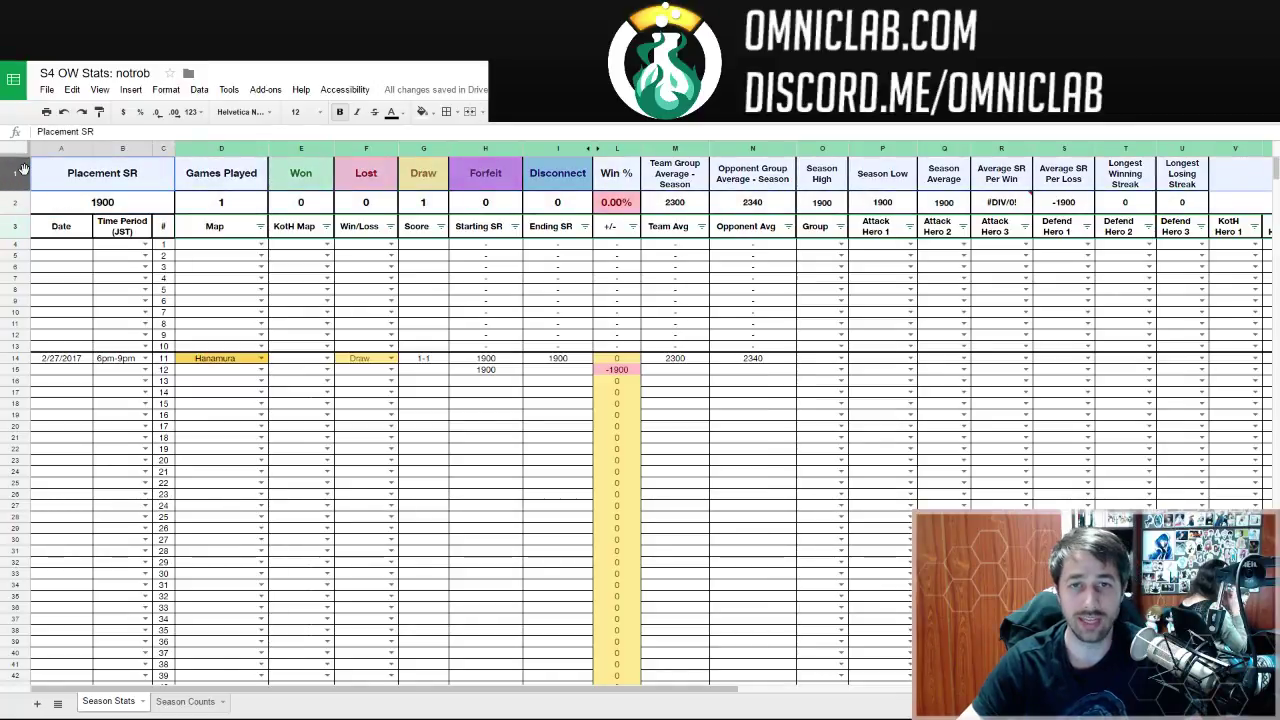
click(17, 202)
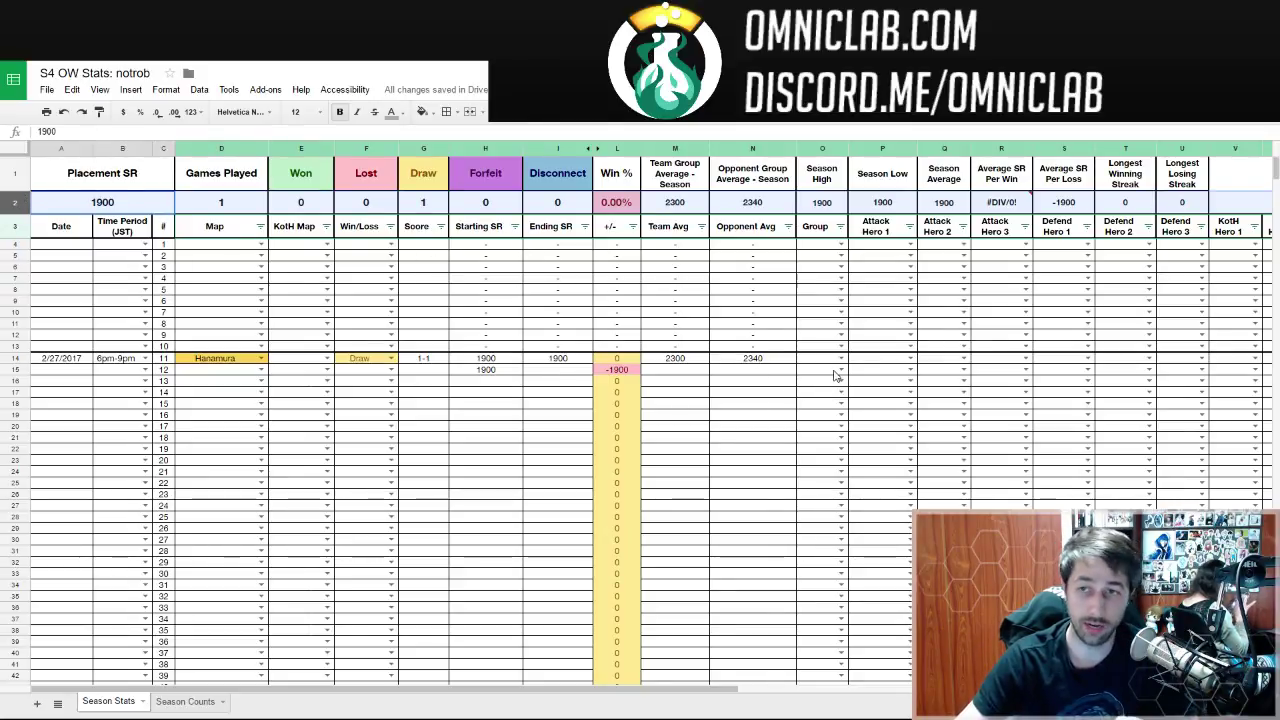
click(841, 359)
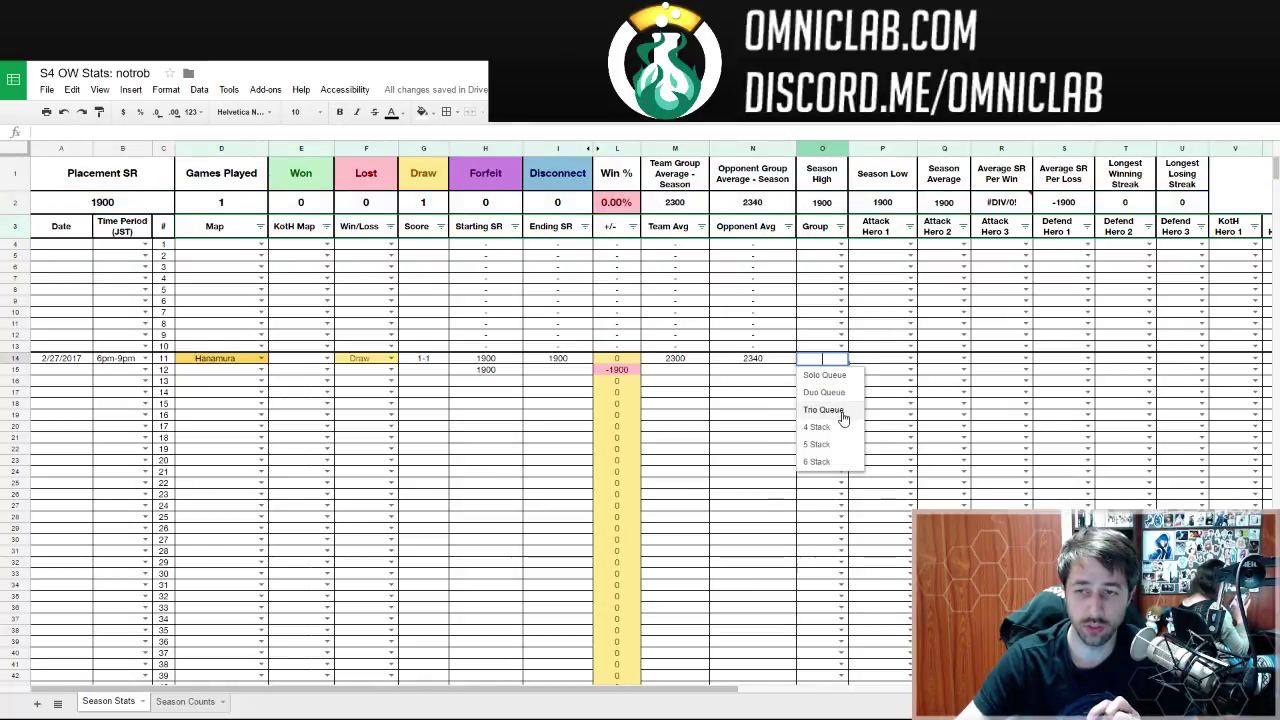
- Set game 11 to Duo Queue with attack heroes Ana, Genji and Bastion
click(836, 394)
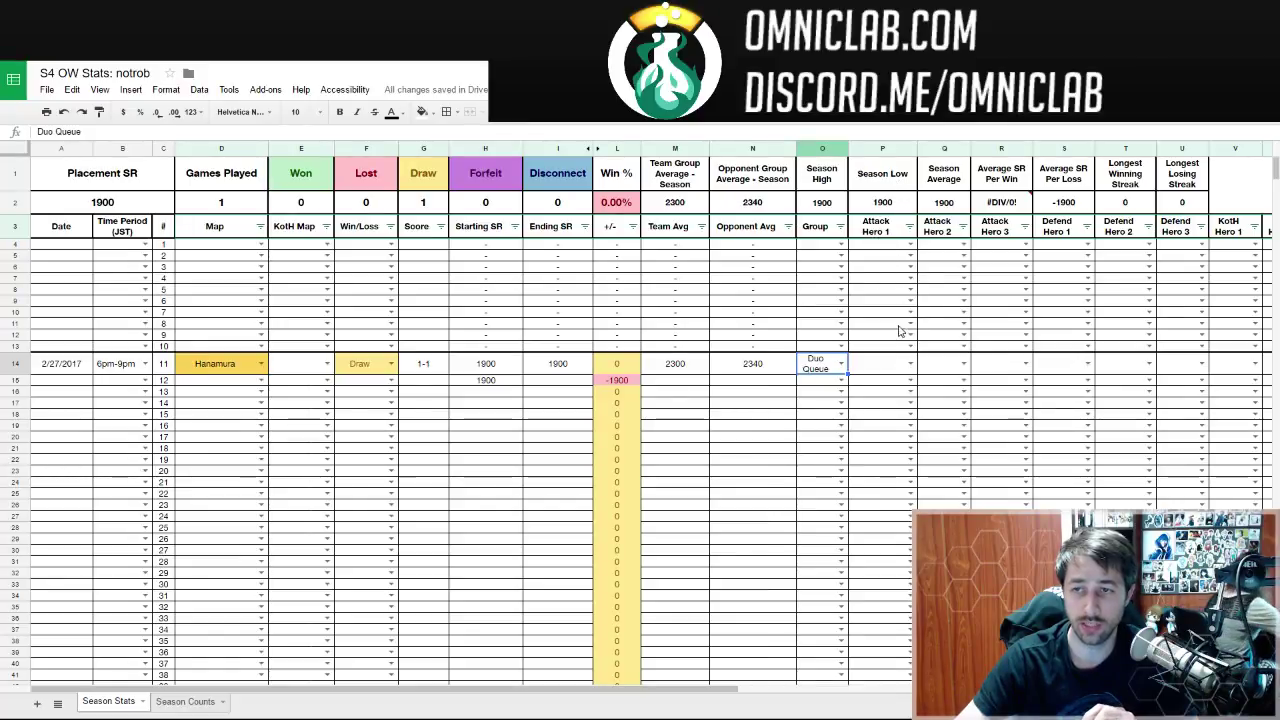
click(910, 363)
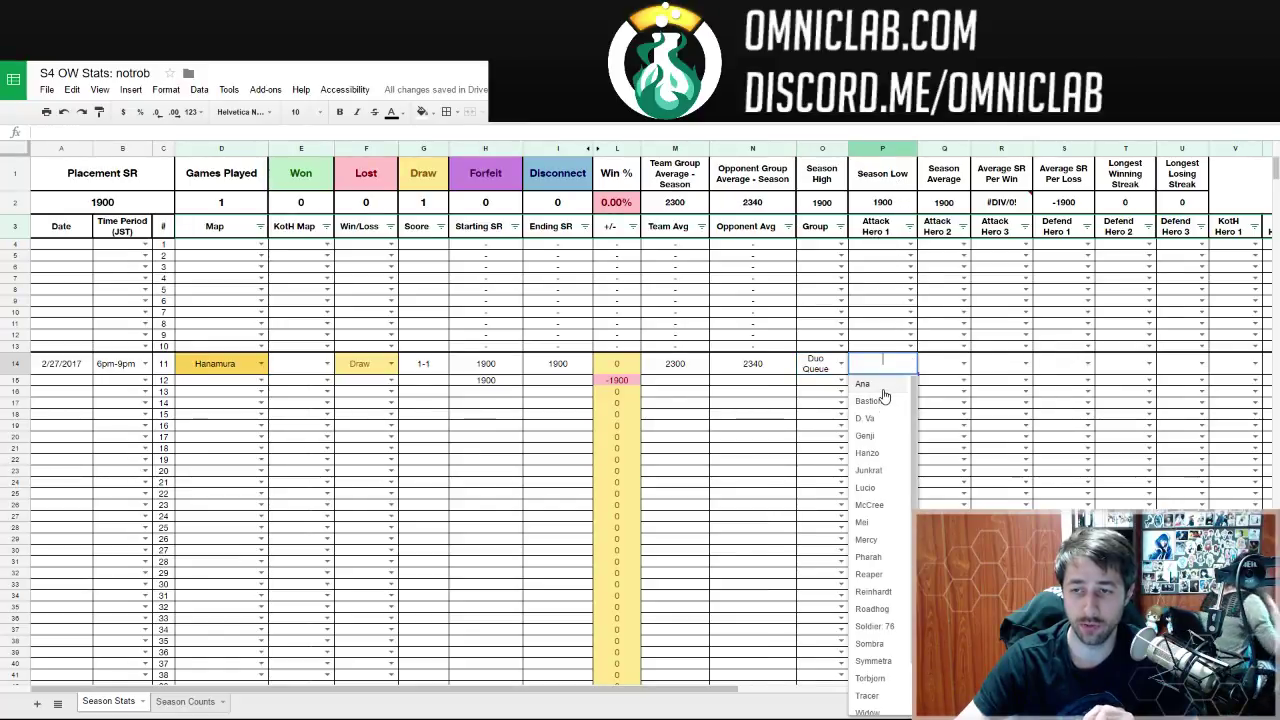
click(880, 385)
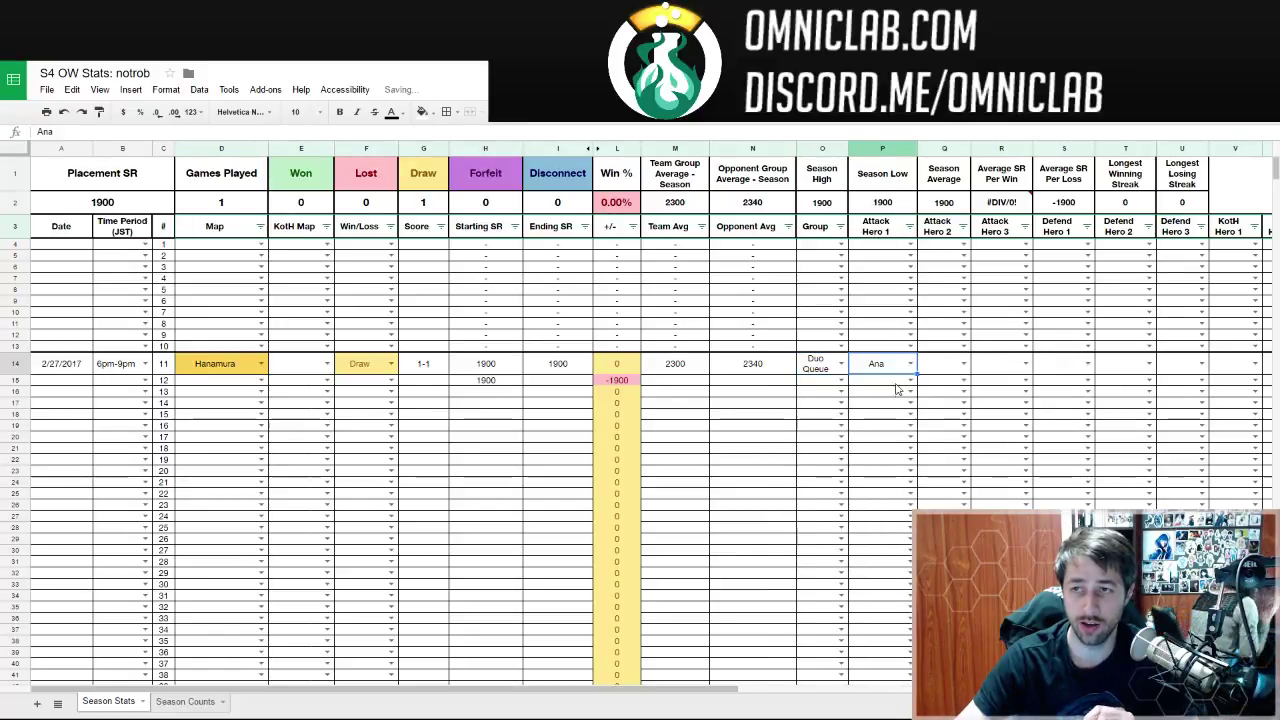
click(960, 364)
key(Tab)
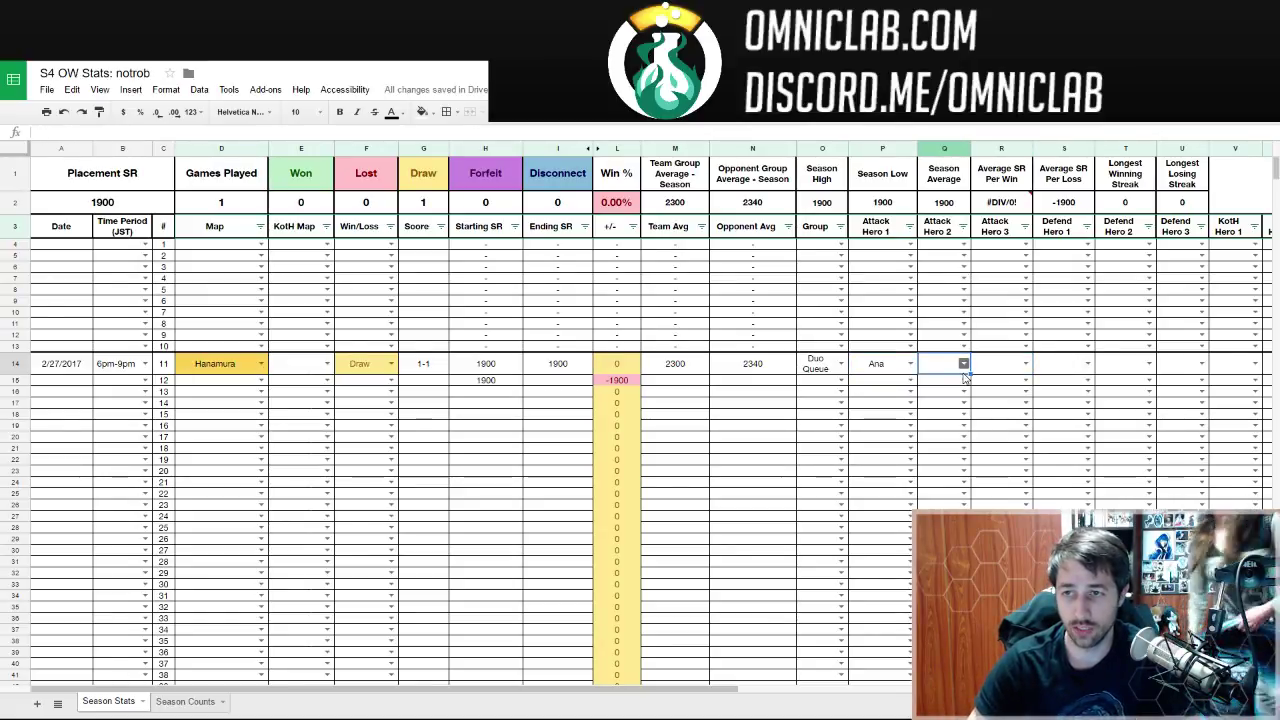
click(963, 364)
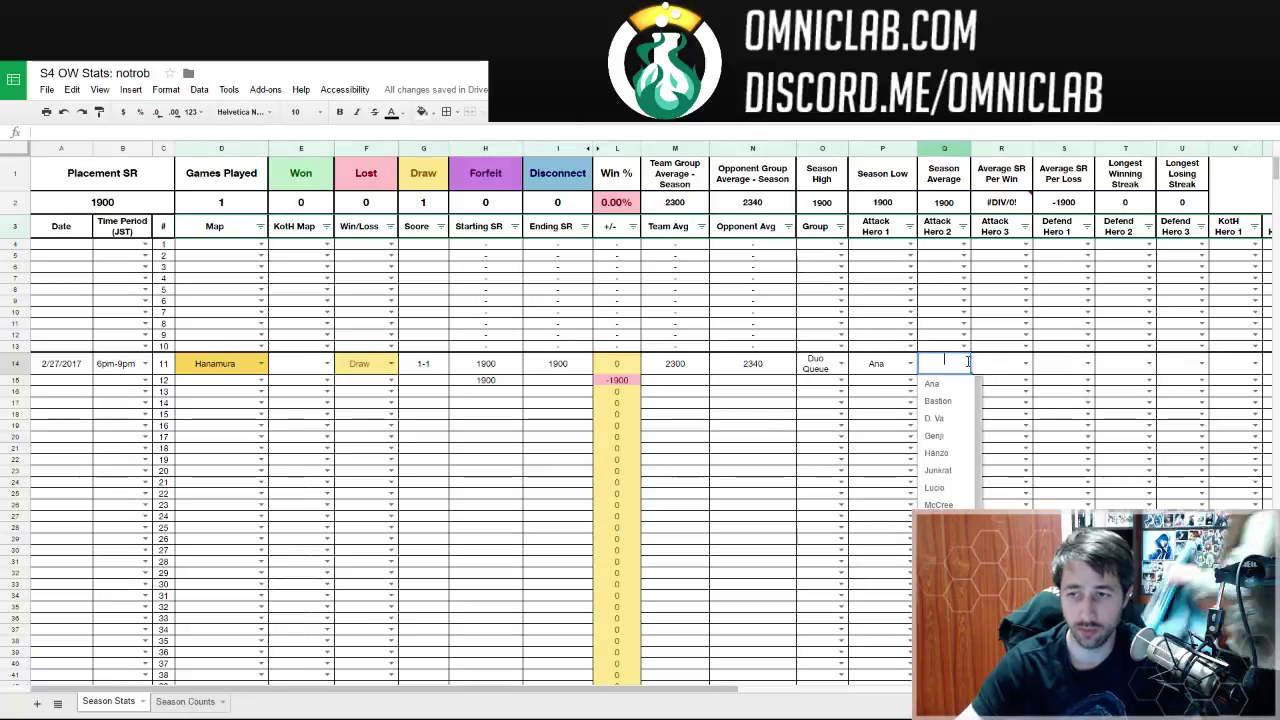
click(945, 443)
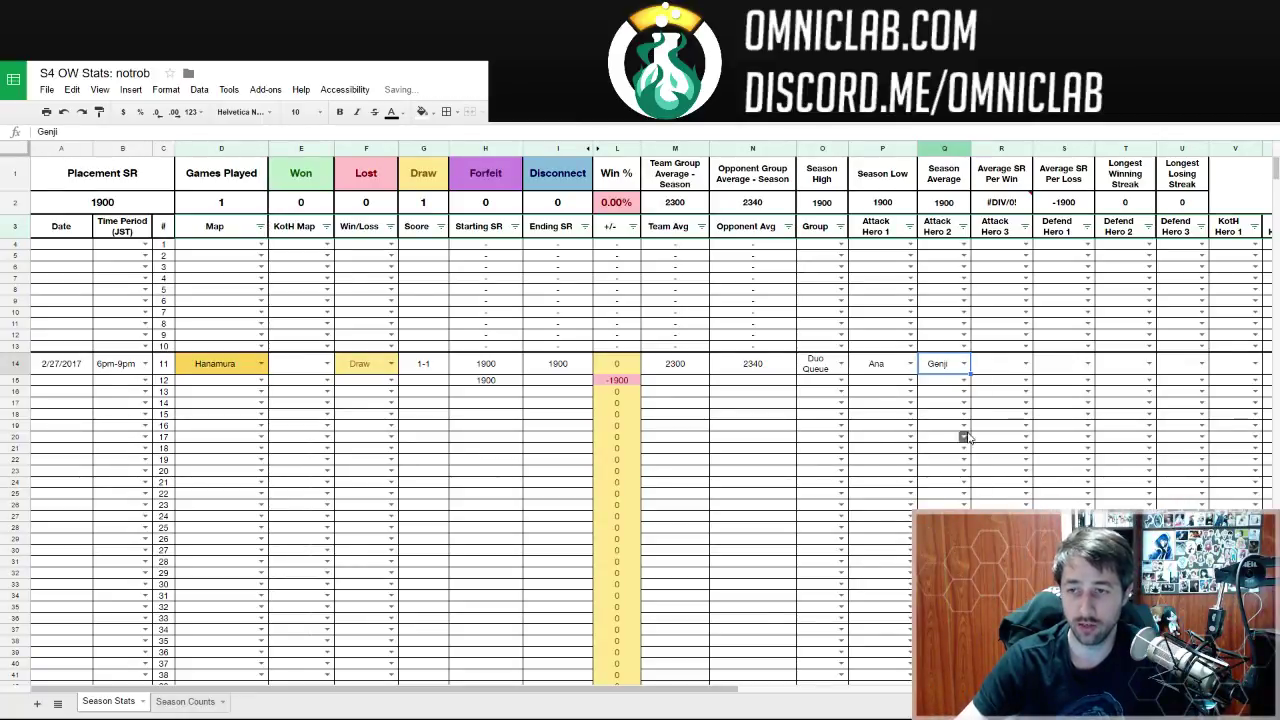
click(1025, 364)
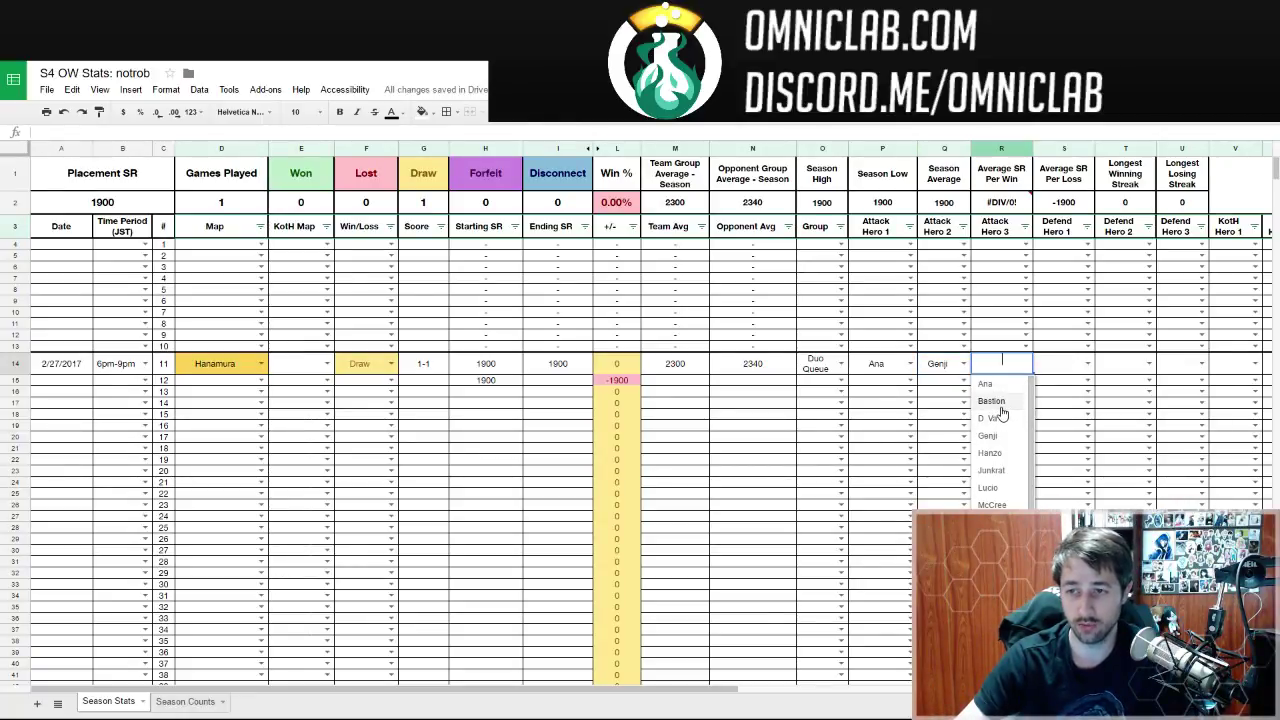
click(991, 401)
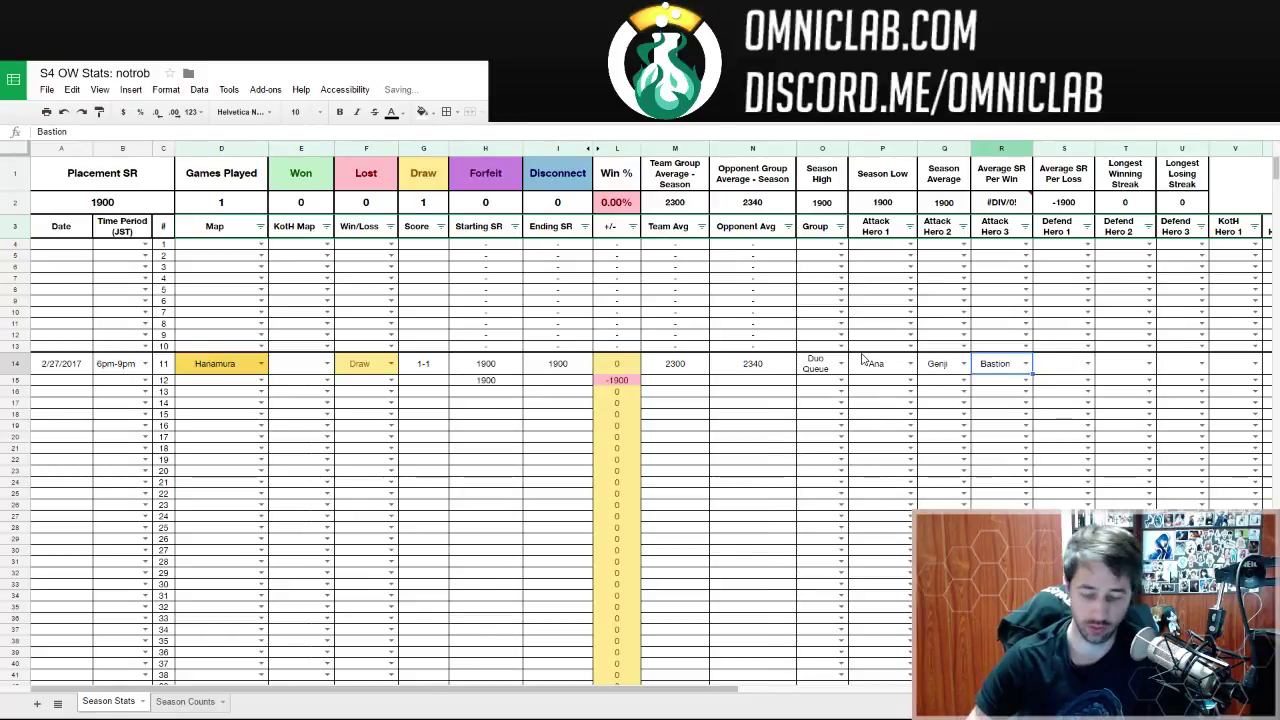
key(Tab)
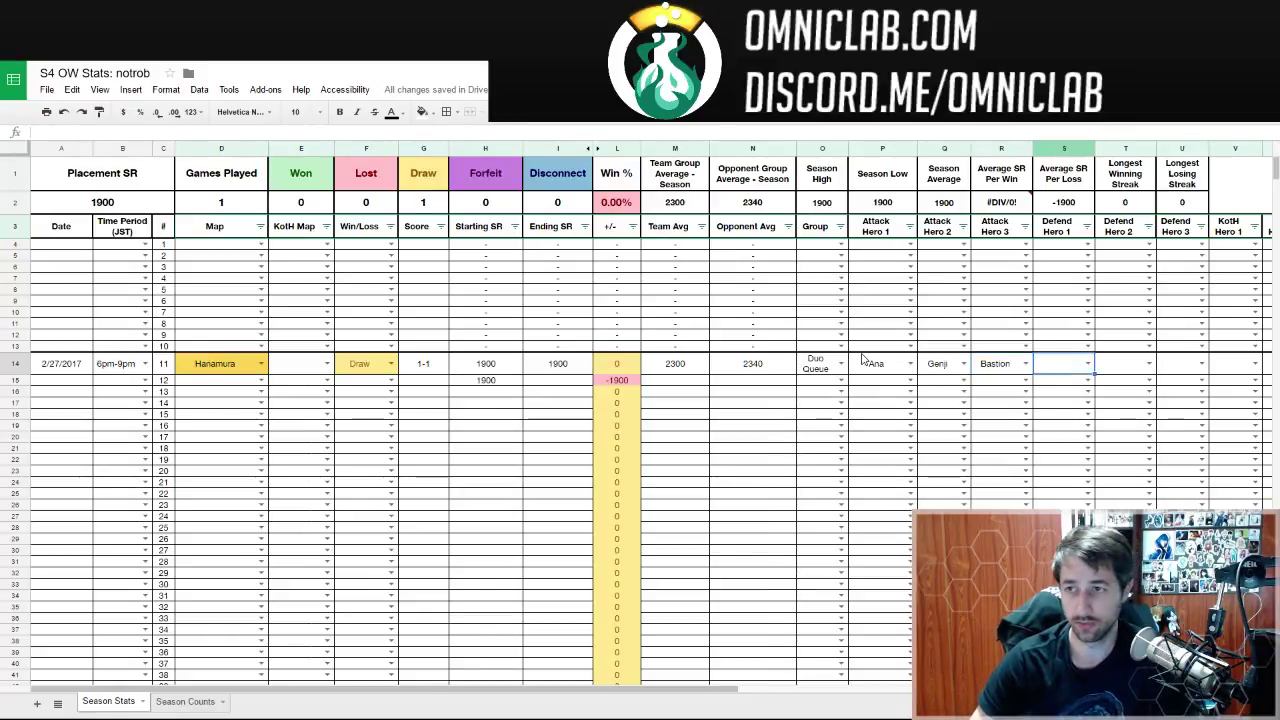
- Pick Symmetra, Ana and D. Va as game 11's Defend Heroes 1–3
click(1088, 364)
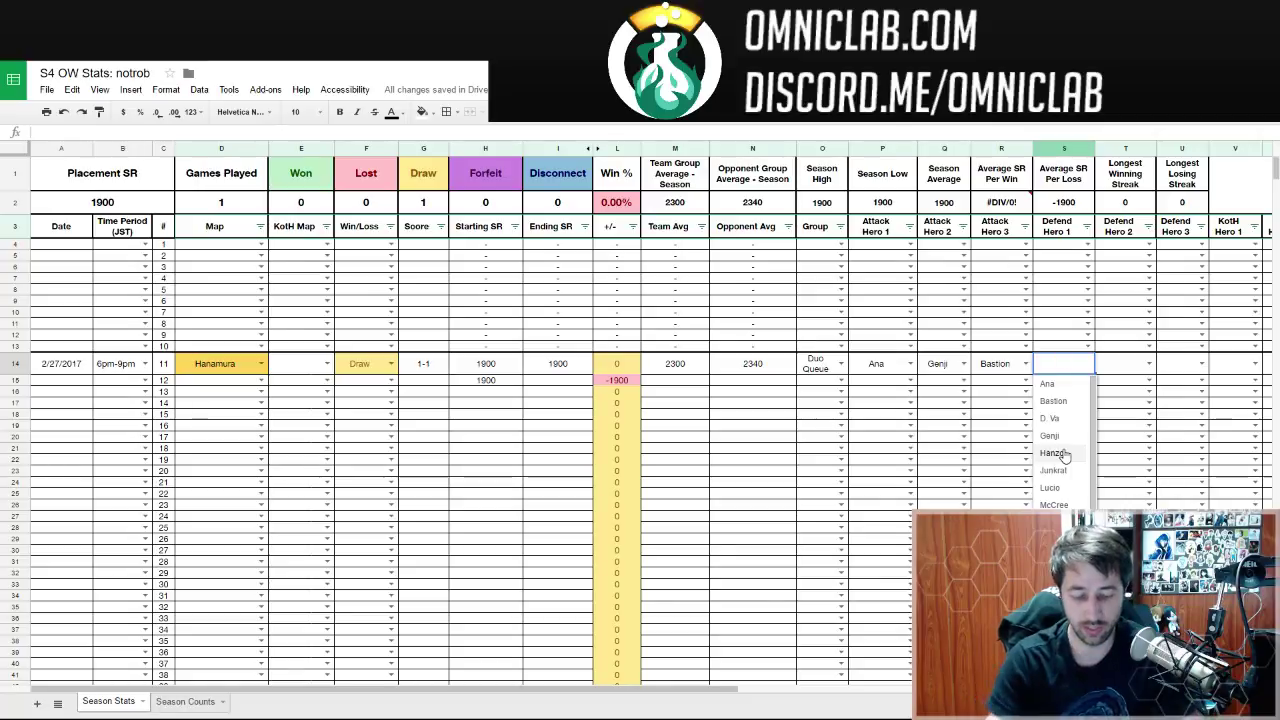
text(sym)
key(Tab)
click(1149, 363)
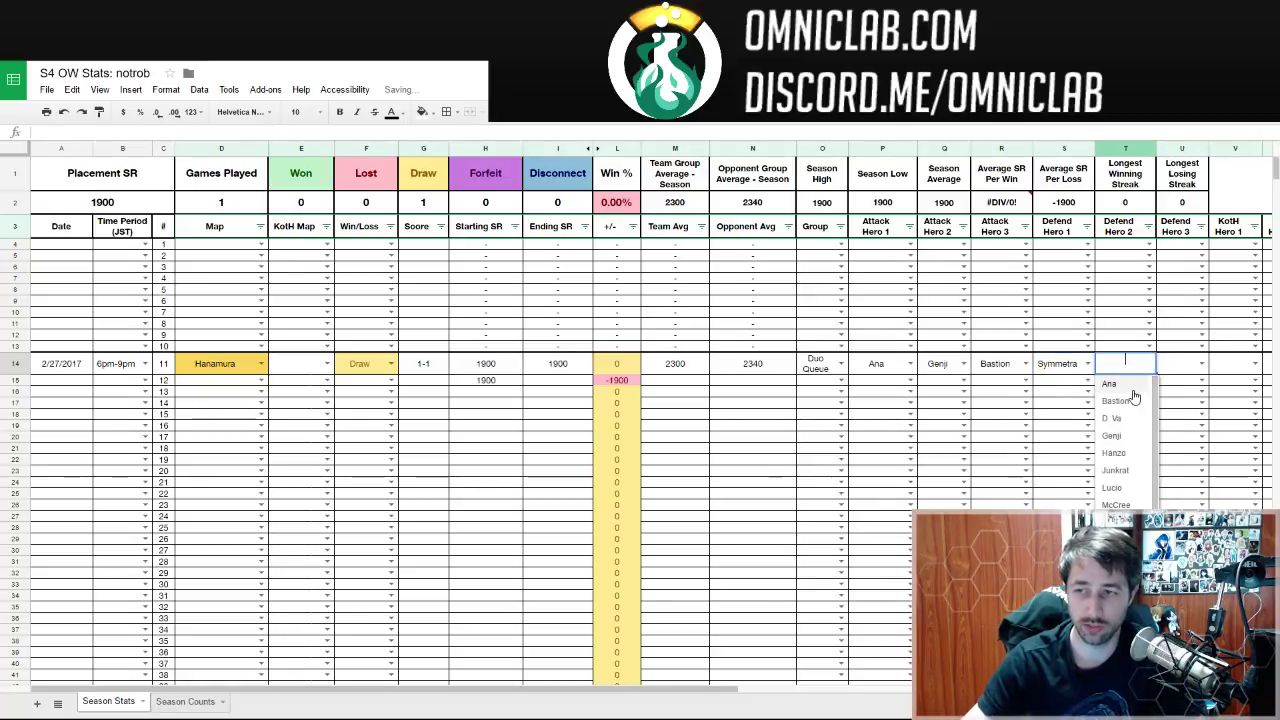
key(Return)
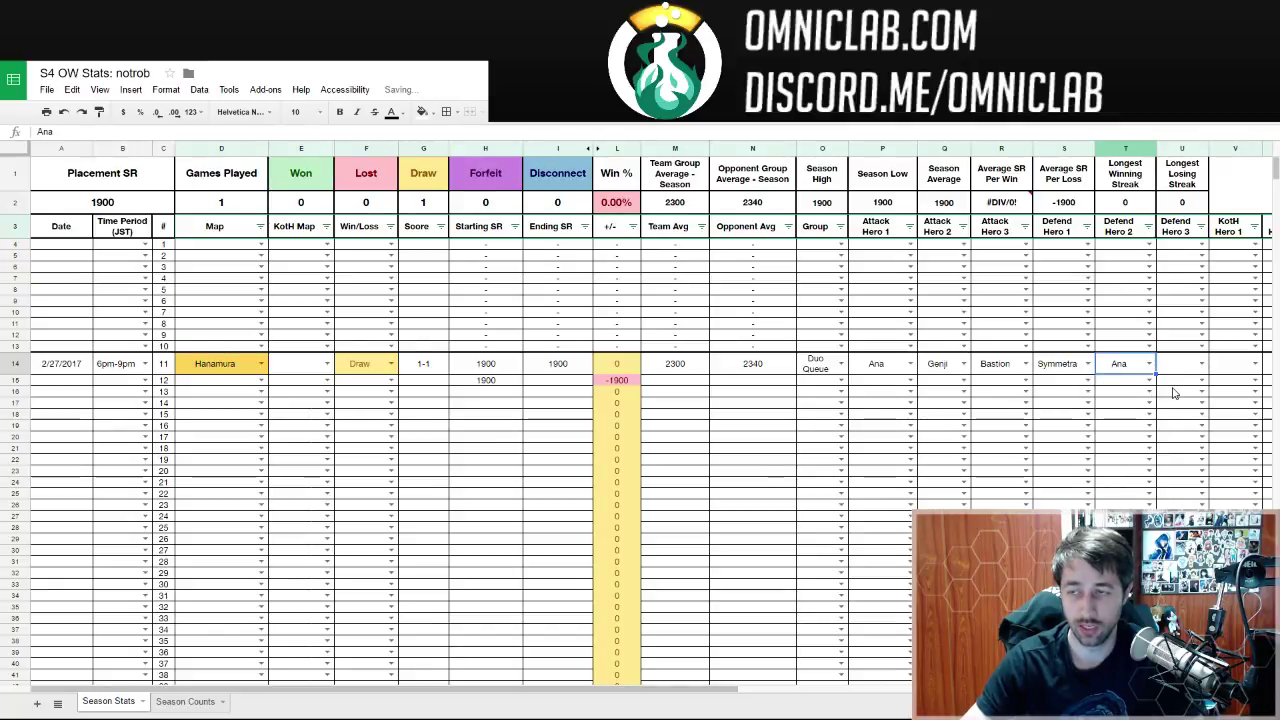
click(1202, 364)
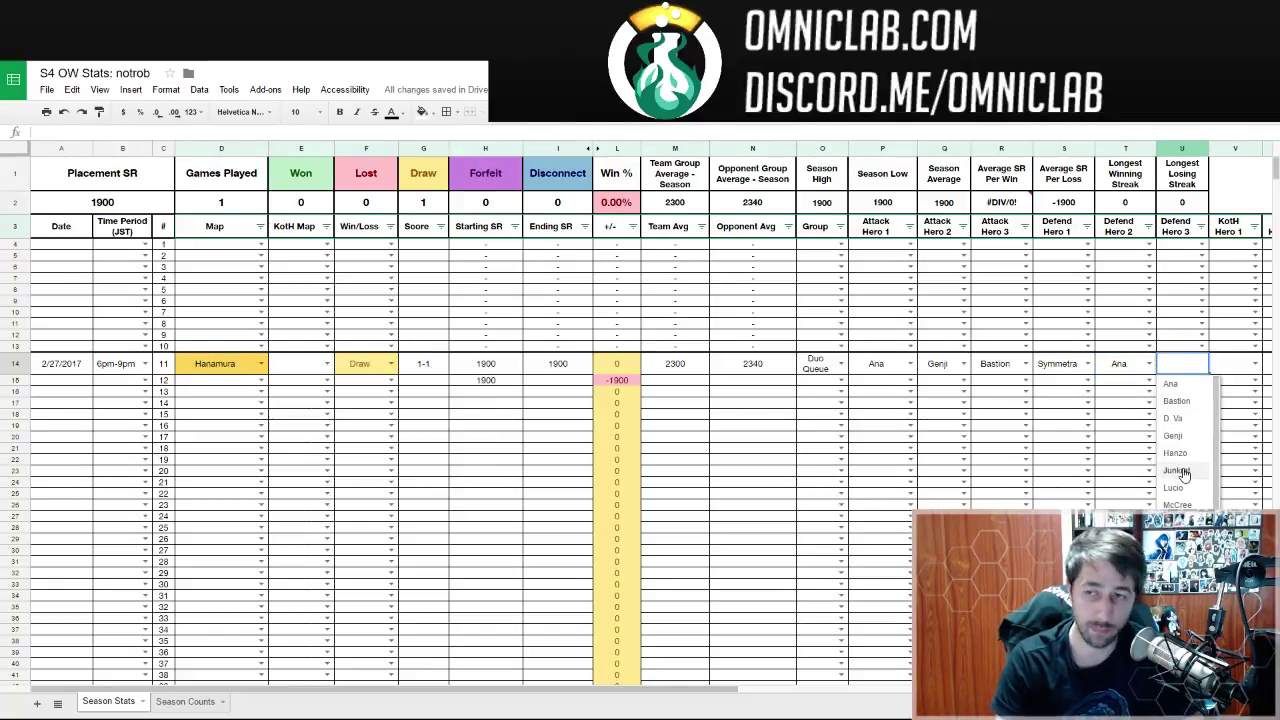
text(dv)
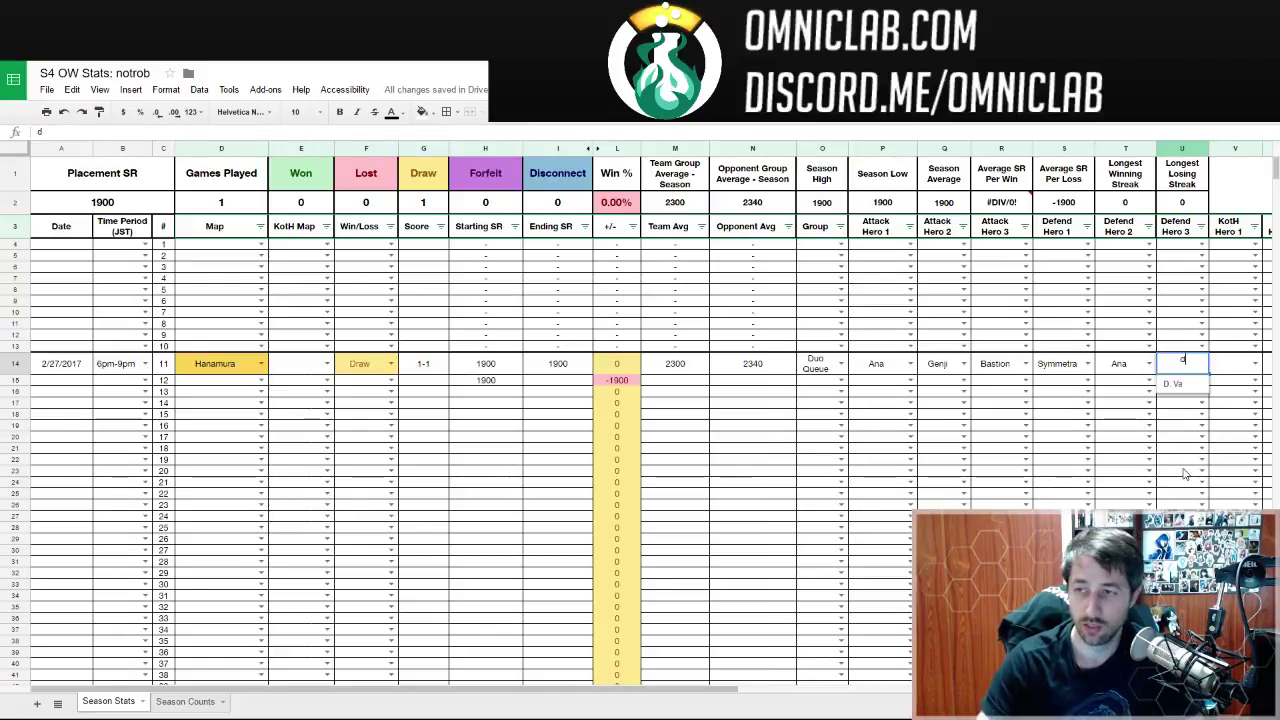
key(BackSpace)
click(1176, 385)
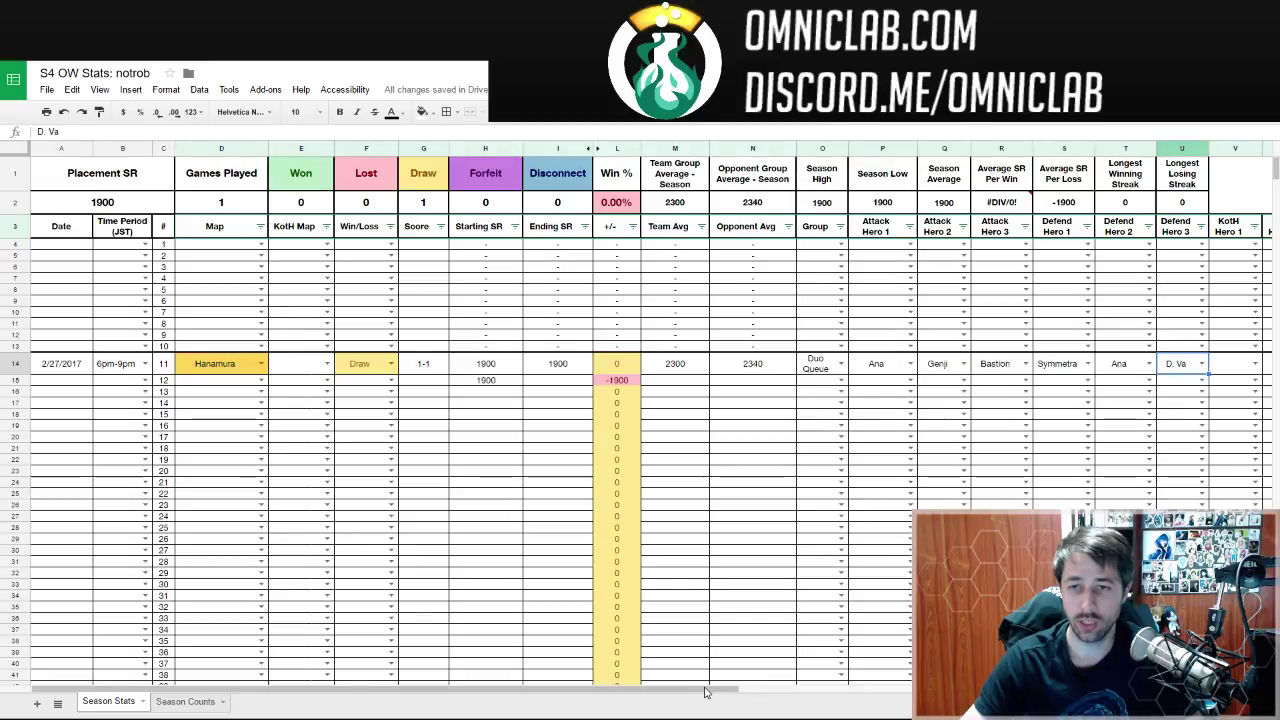
drag(704, 692, 886, 643)
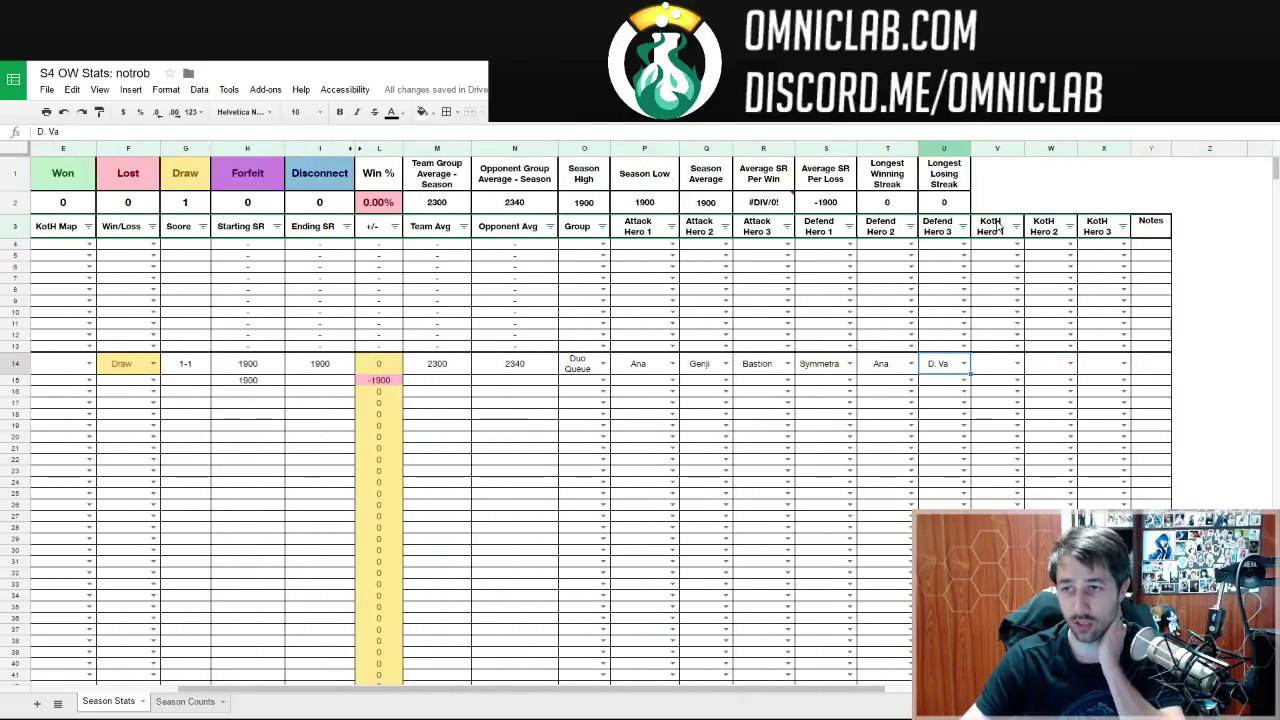
drag(1000, 150, 1098, 149)
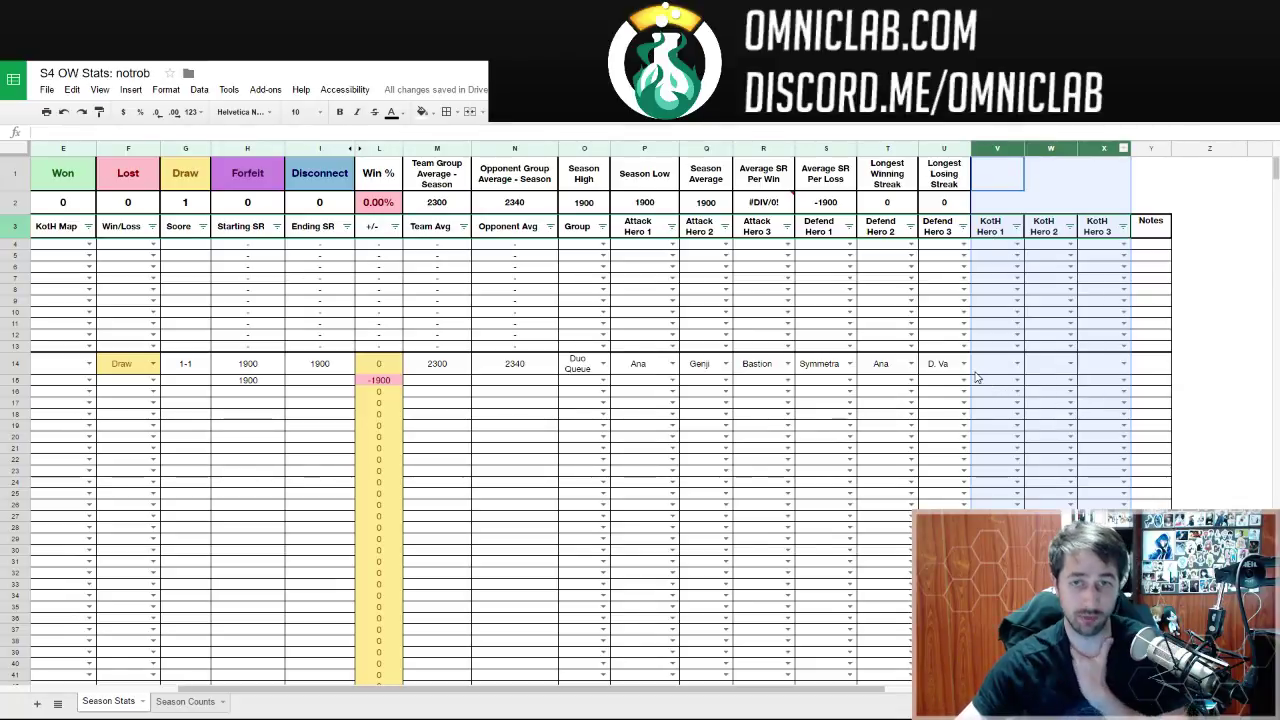
click(1152, 366)
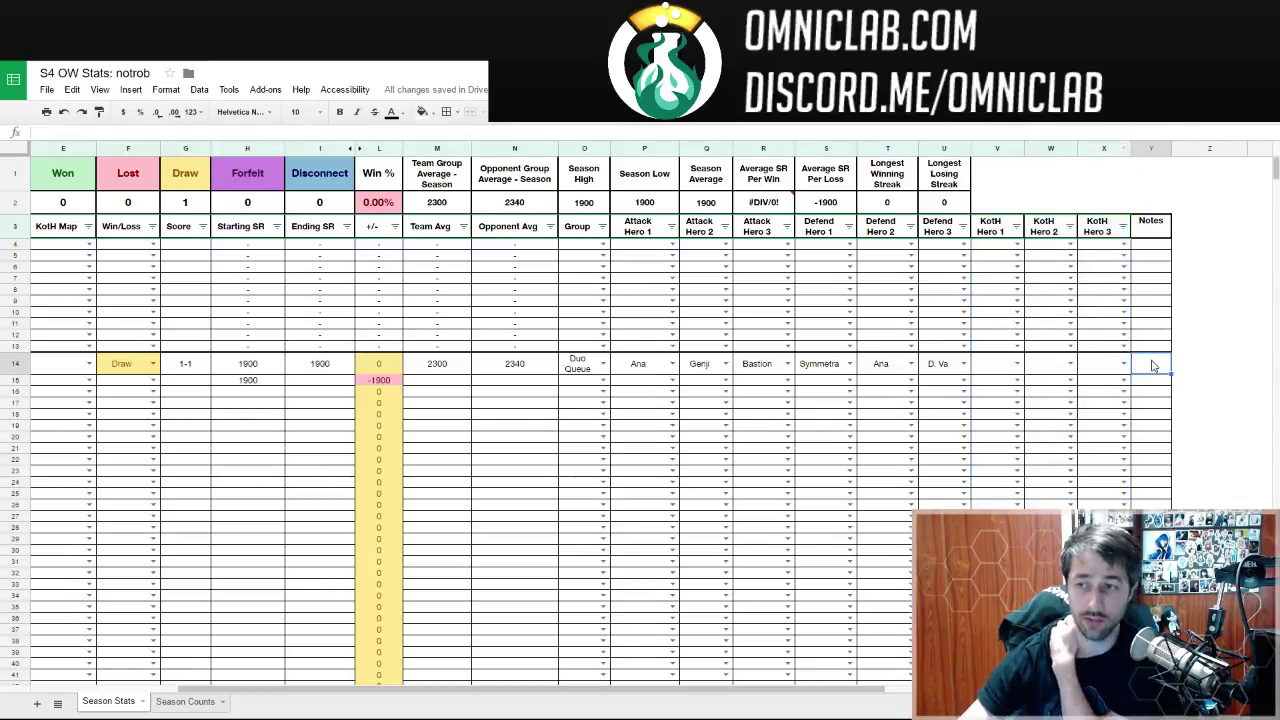
click(1152, 147)
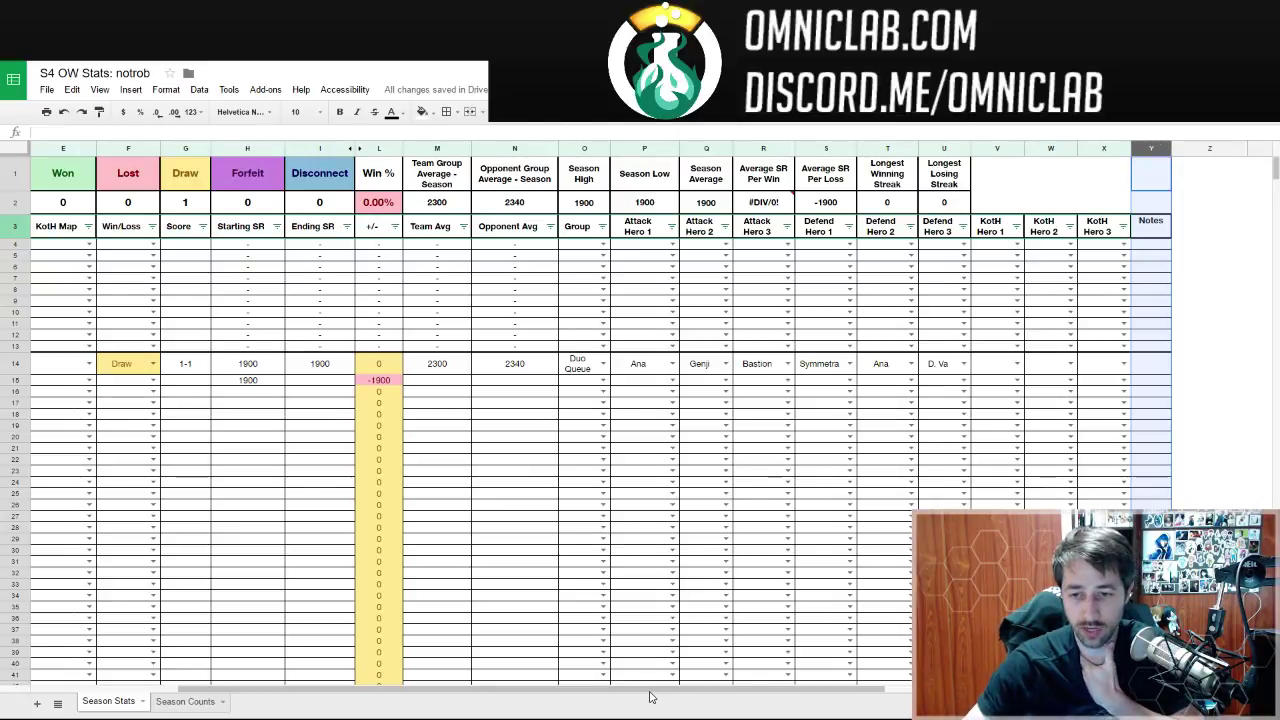
drag(651, 690, 517, 690)
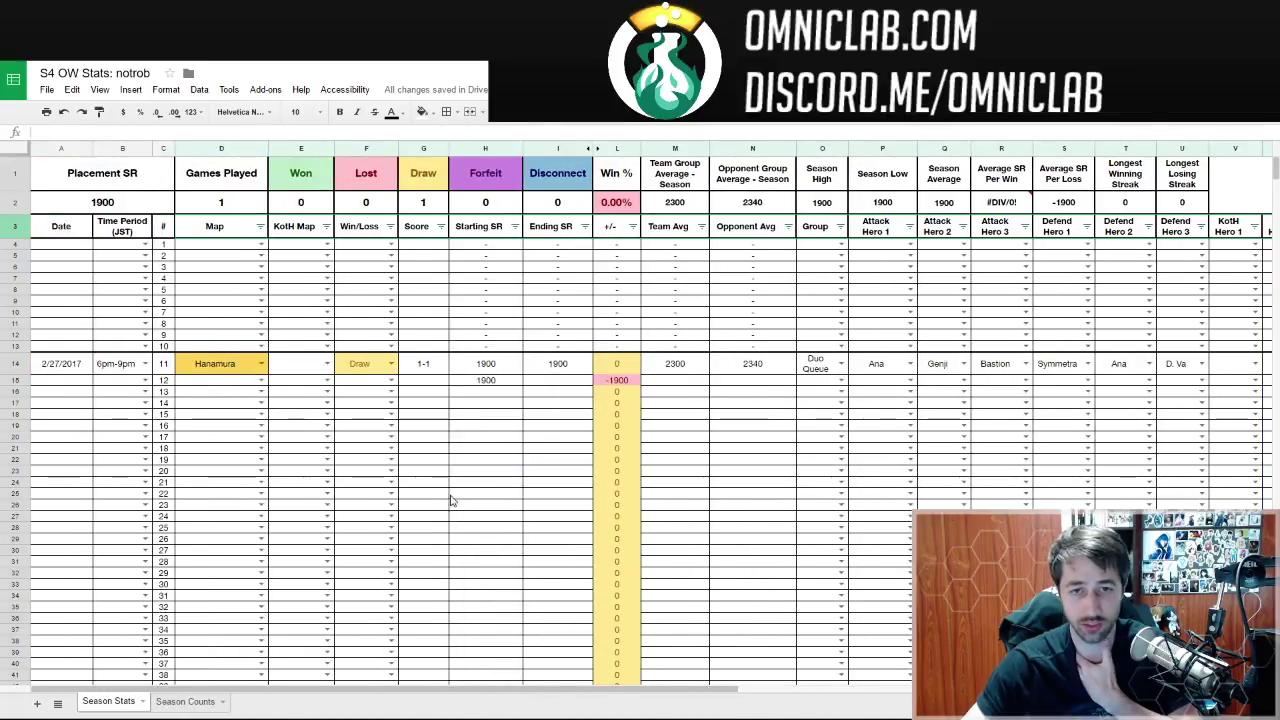
- Set game 12's map in row 15 to Lijiang Tower
click(260, 381)
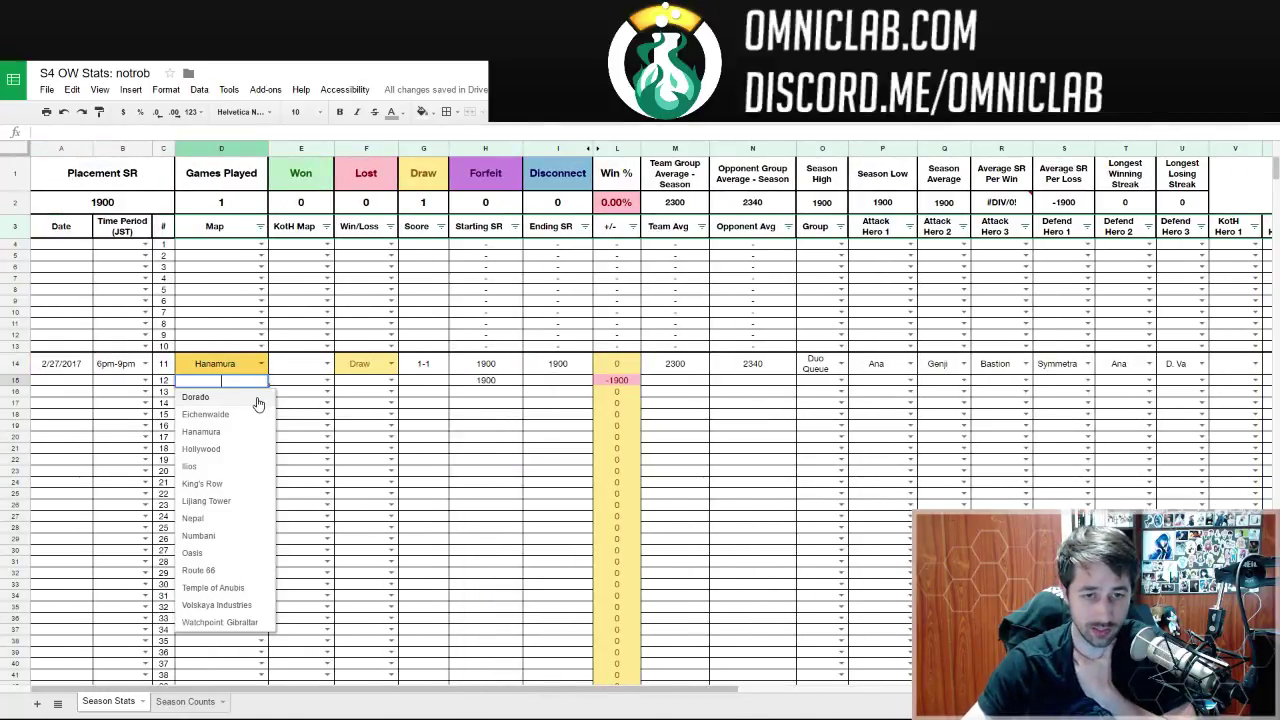
click(208, 501)
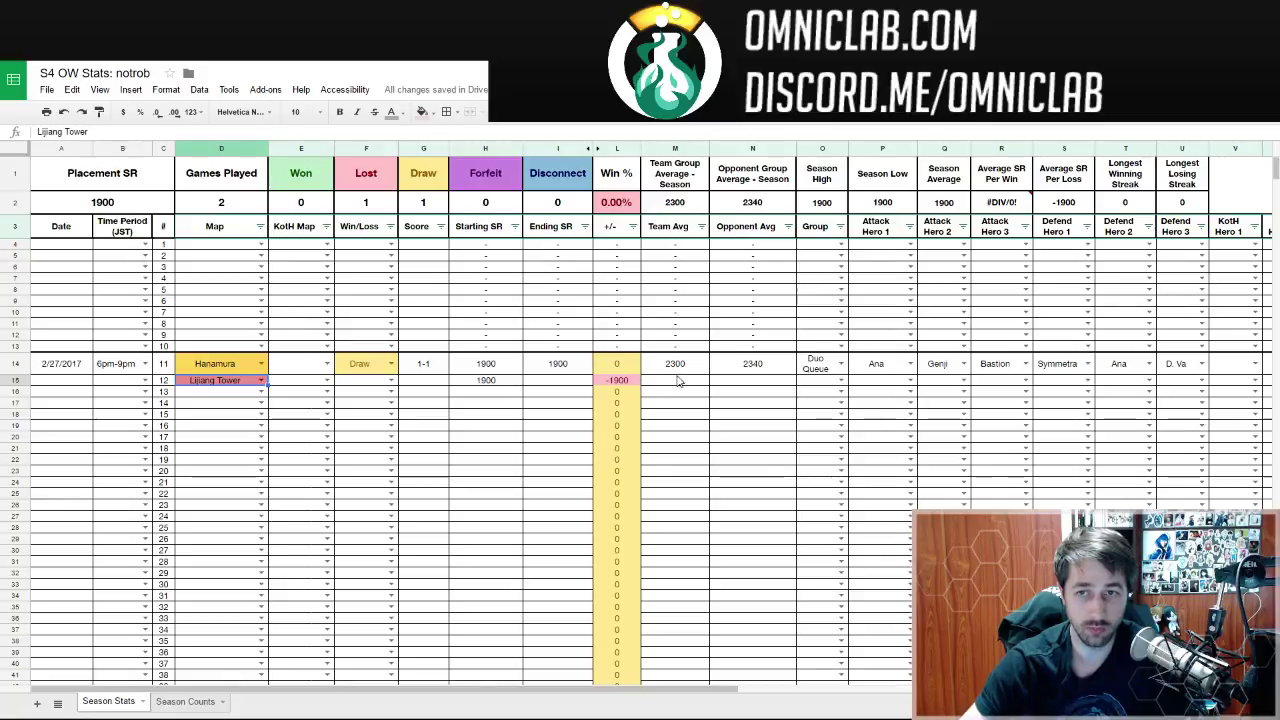
click(676, 148)
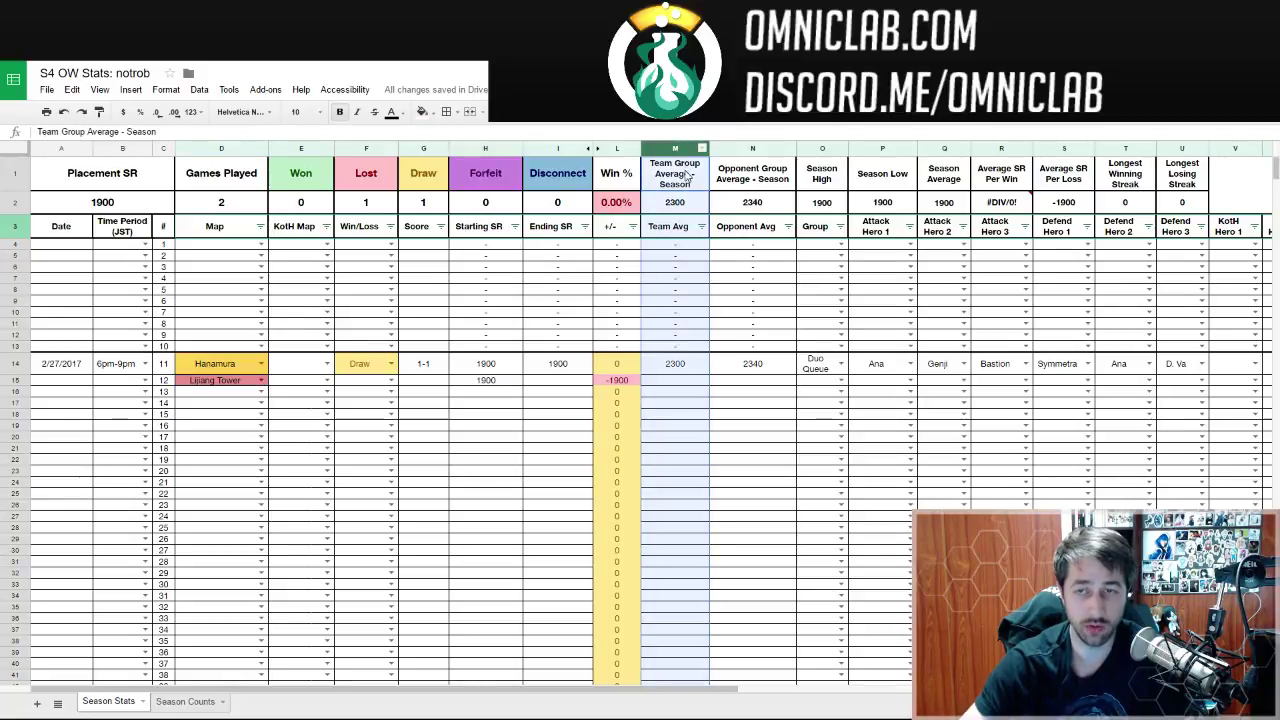
- Enter game 12's team average 2300, opponent average 2285, and Duo Queue group
click(700, 381)
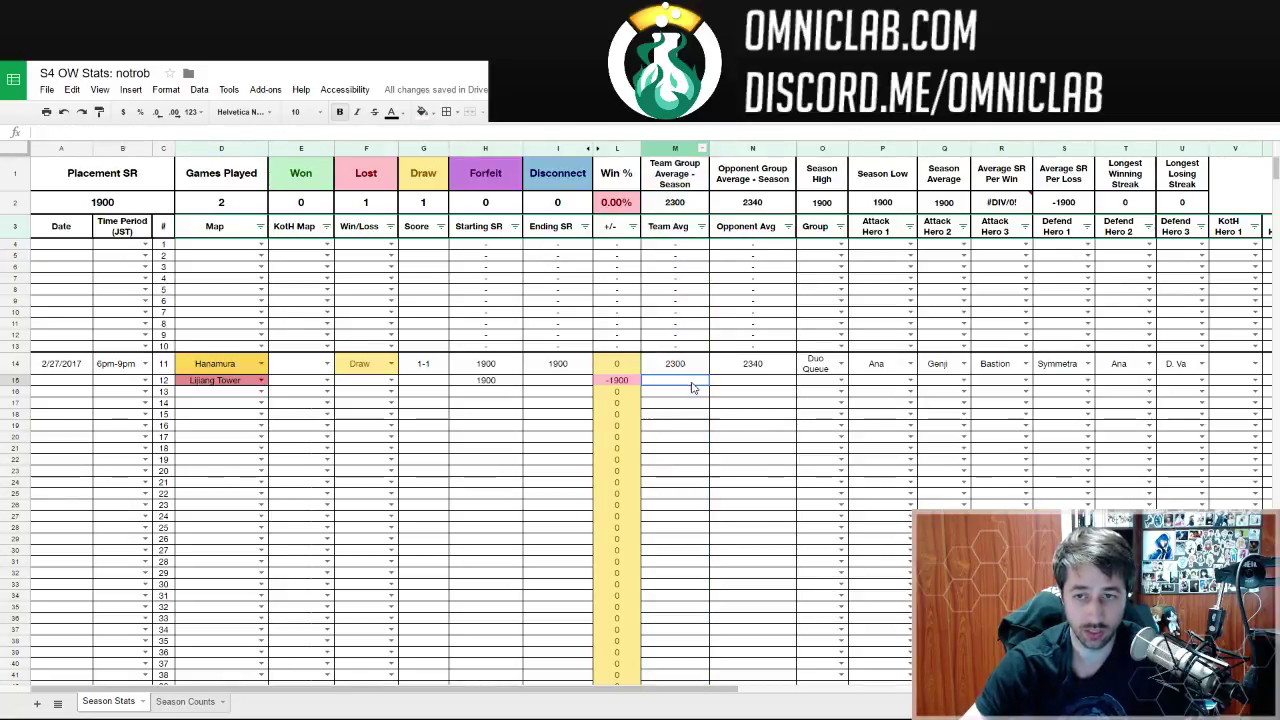
text(2300)
key(Tab)
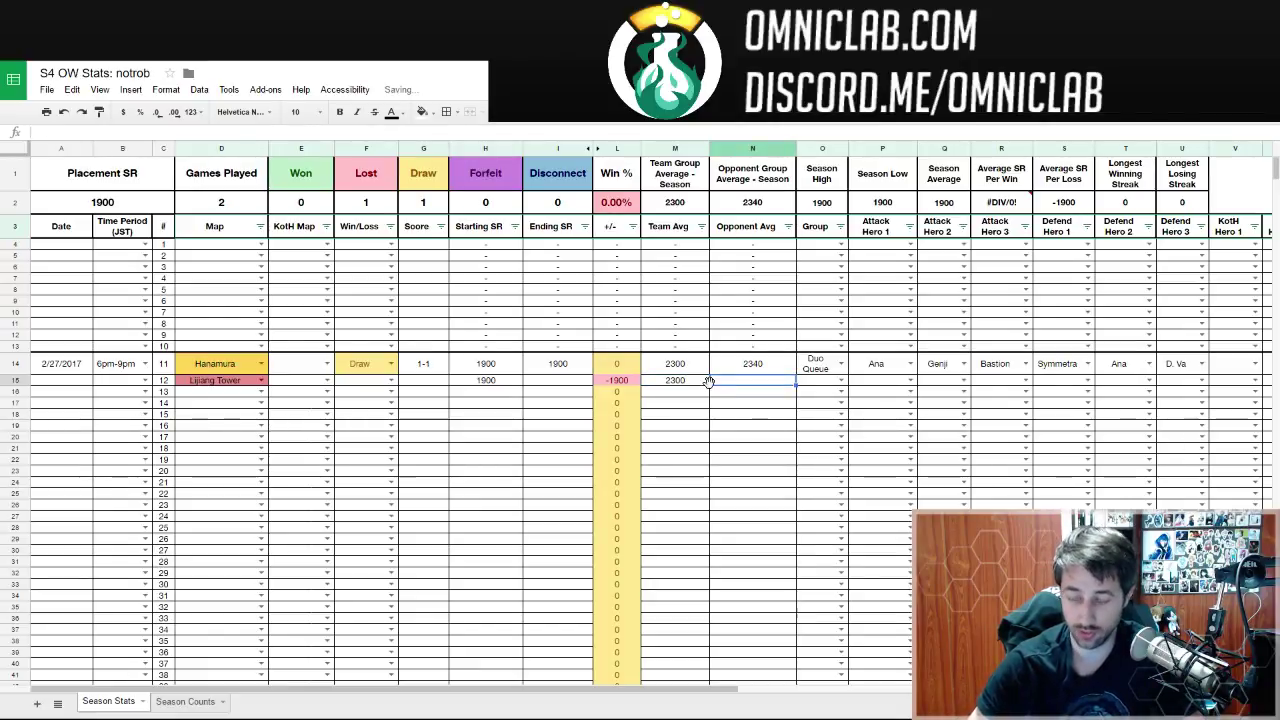
text(228)
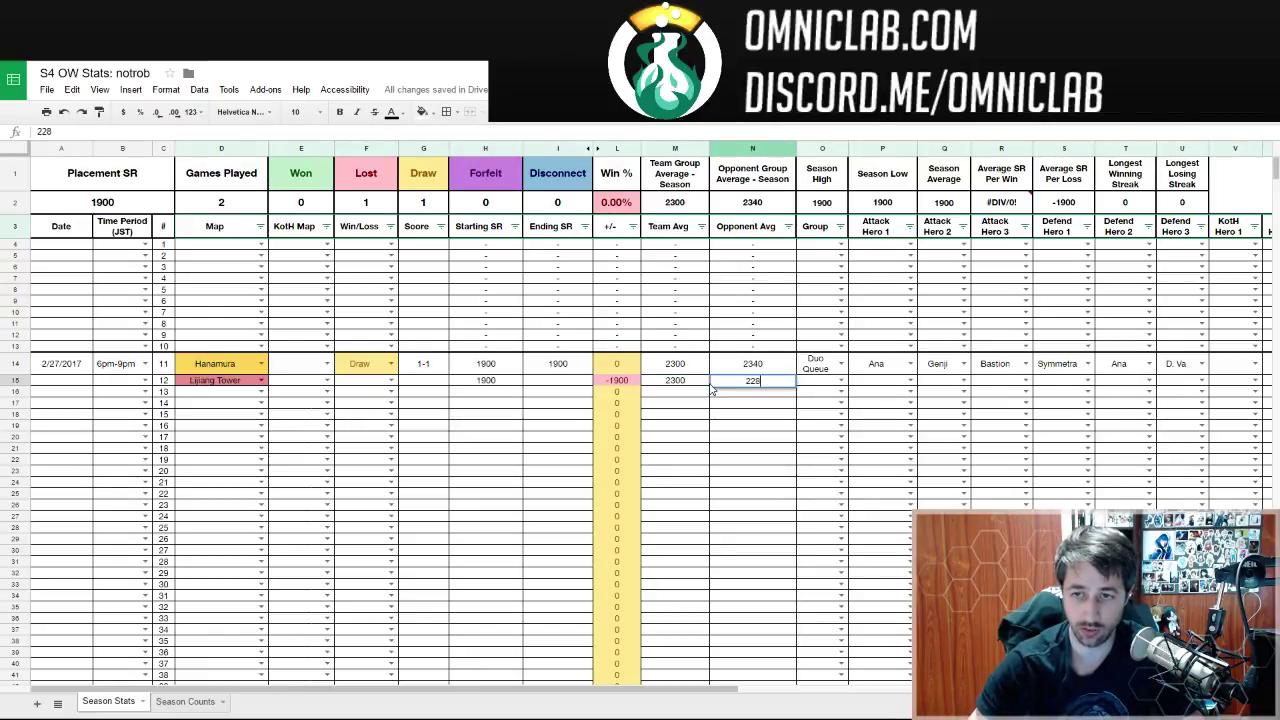
text(5)
click(822, 385)
text(duo)
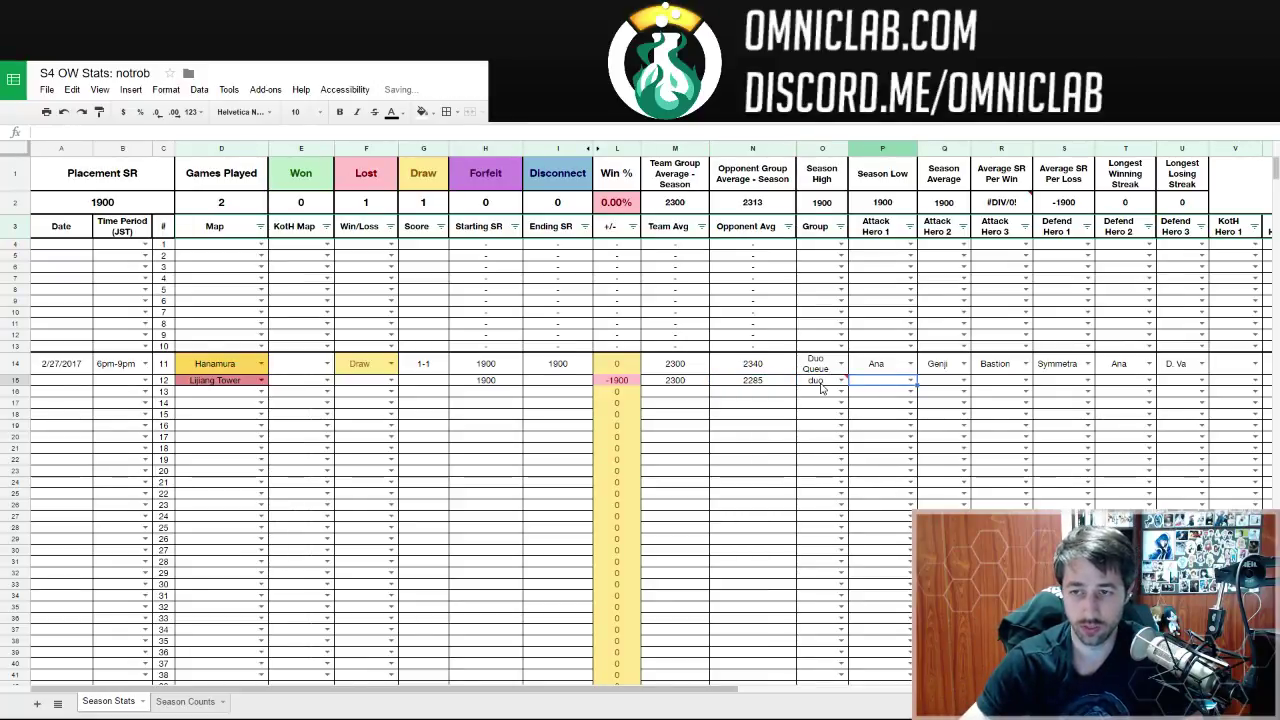
click(822, 384)
click(826, 397)
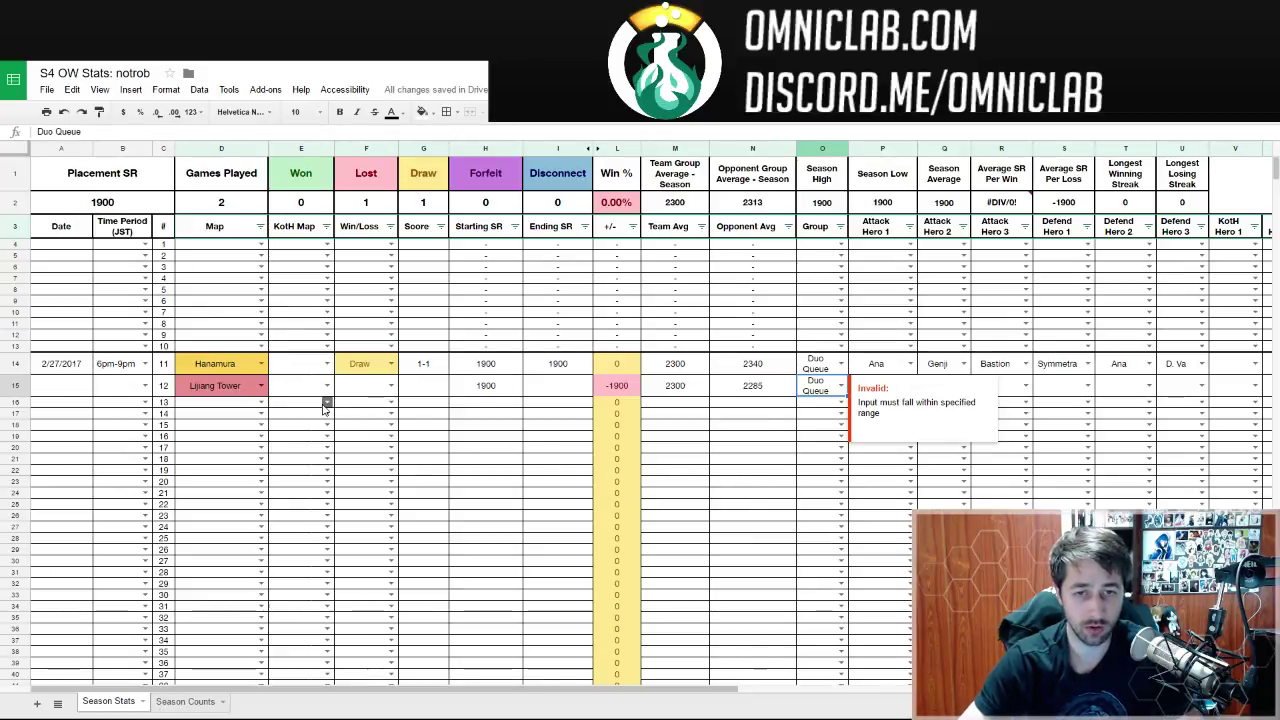
- Set KotH maps for games 13–17: Garden, Control Center, Night Market, Control Center, Garden
click(310, 148)
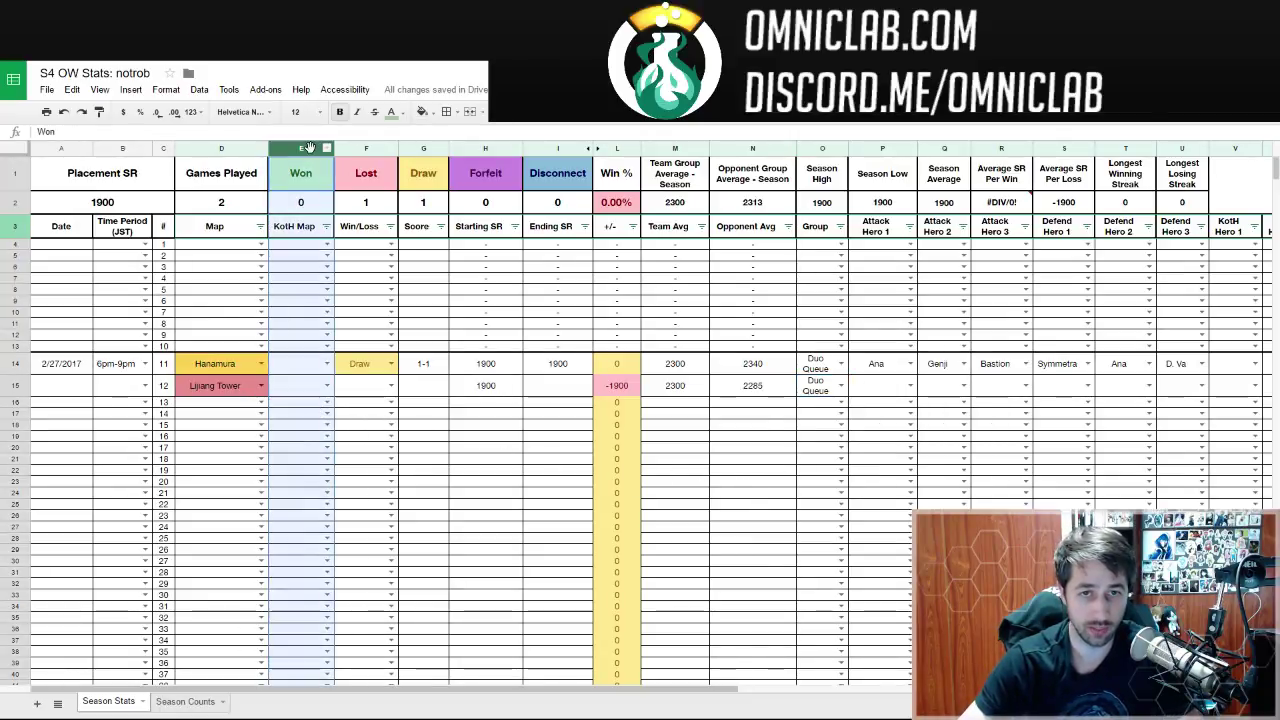
click(329, 402)
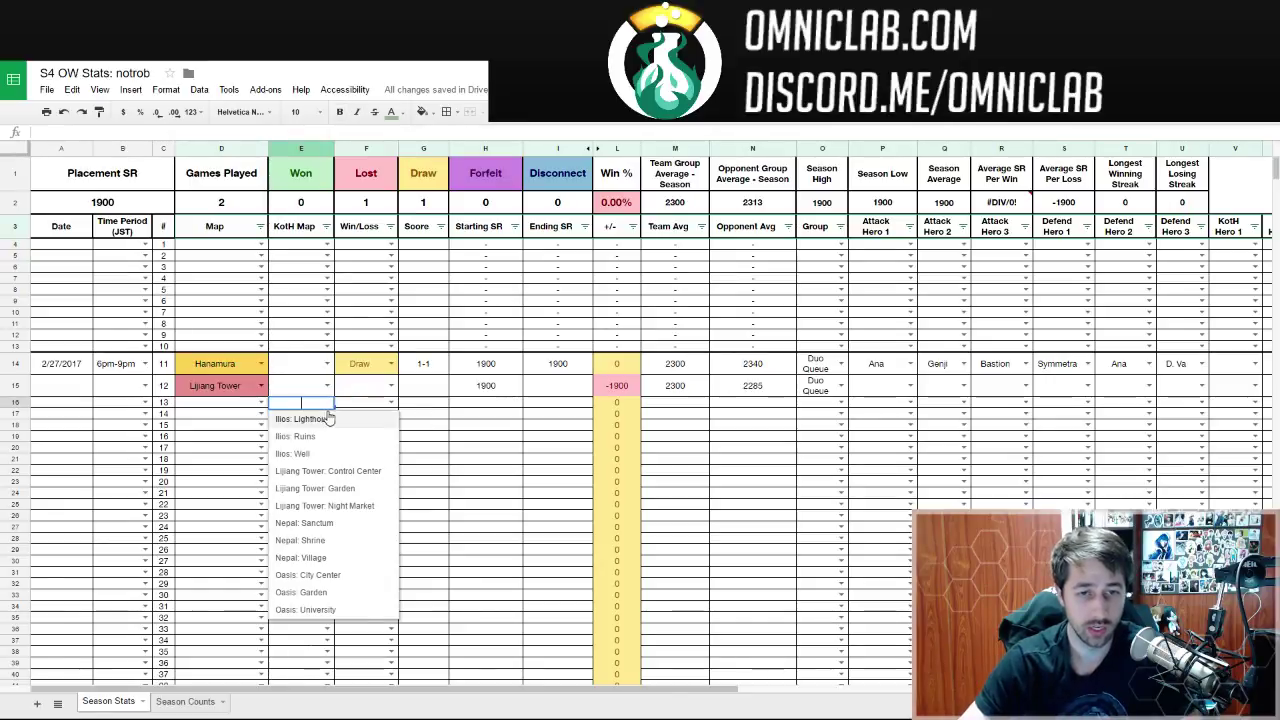
click(328, 488)
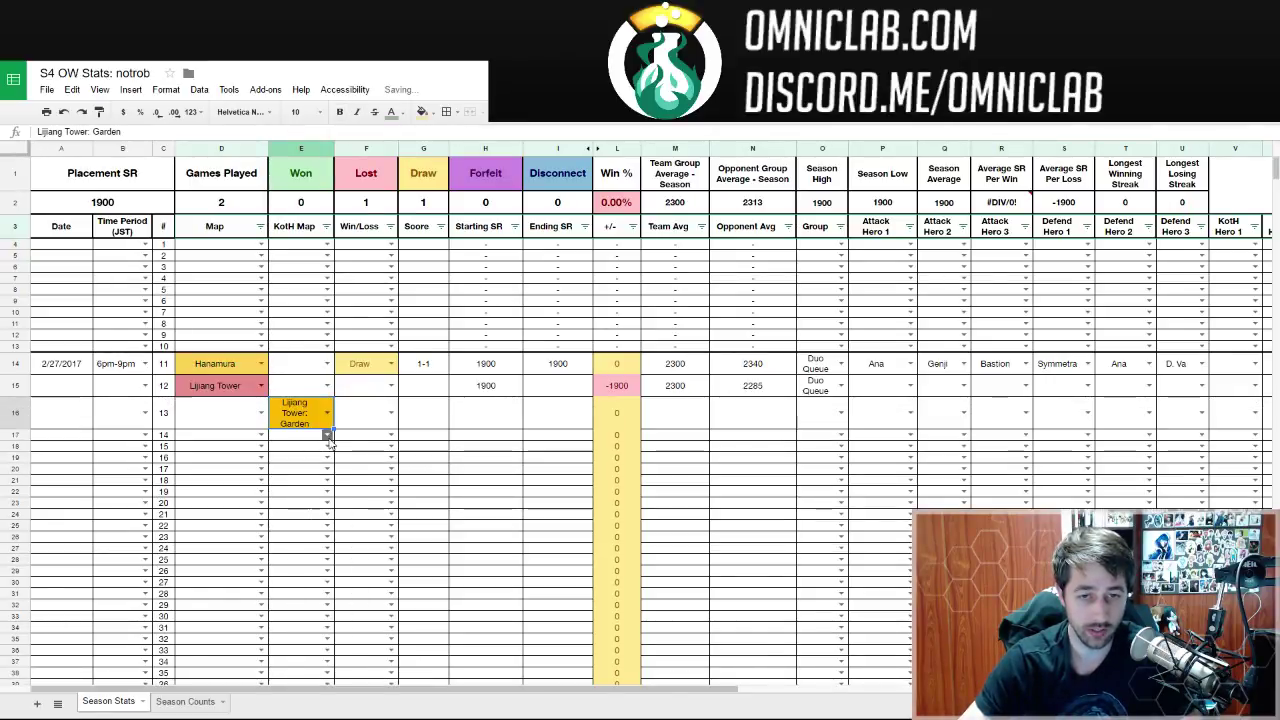
click(326, 435)
click(345, 504)
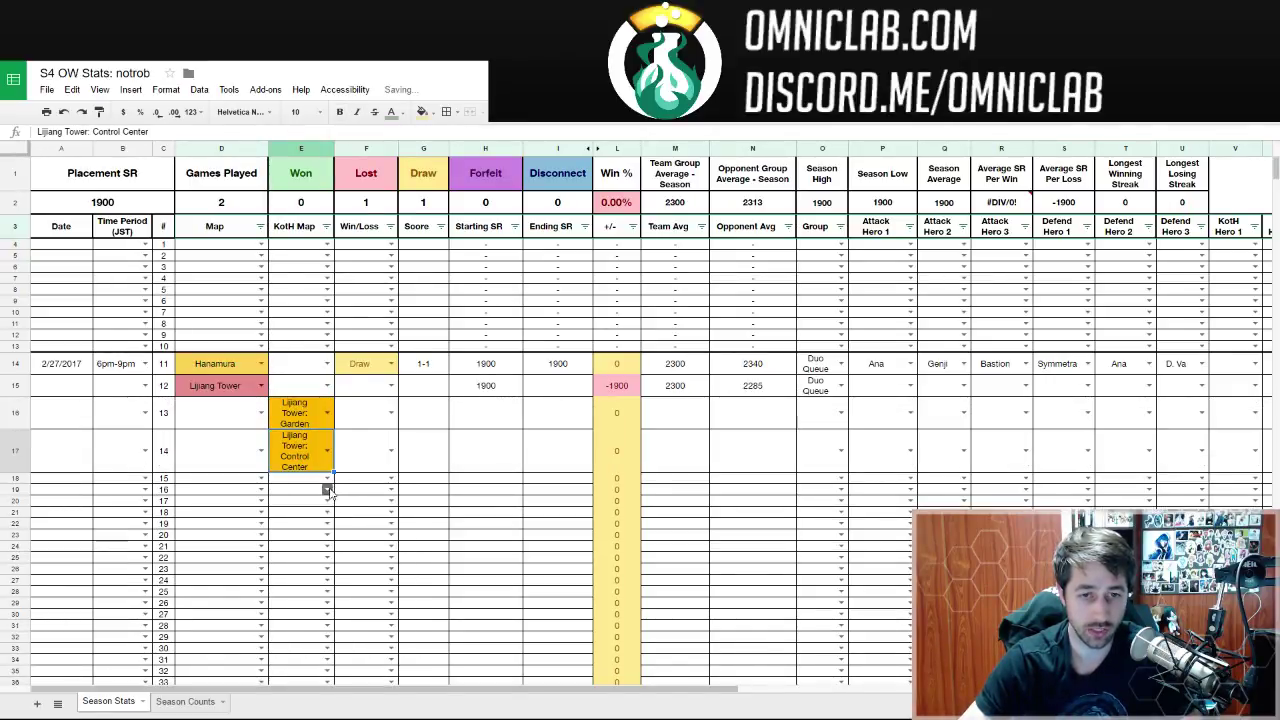
click(328, 479)
click(345, 570)
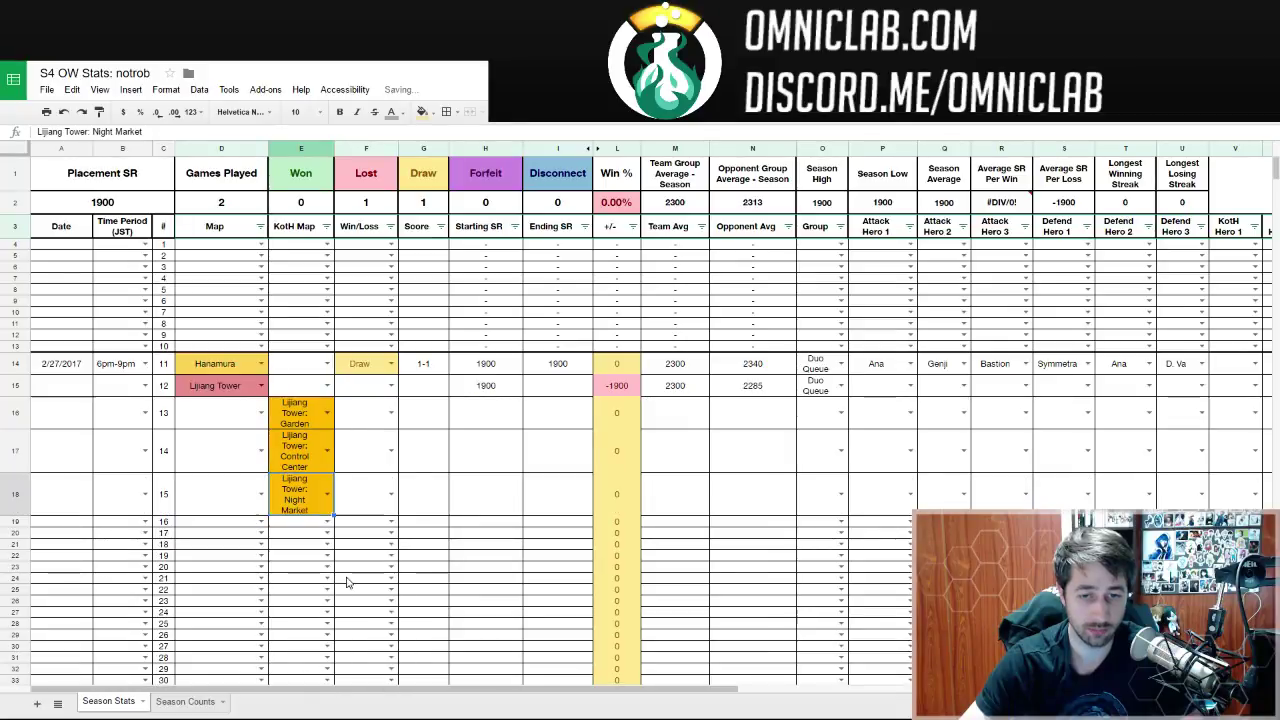
click(327, 521)
click(337, 589)
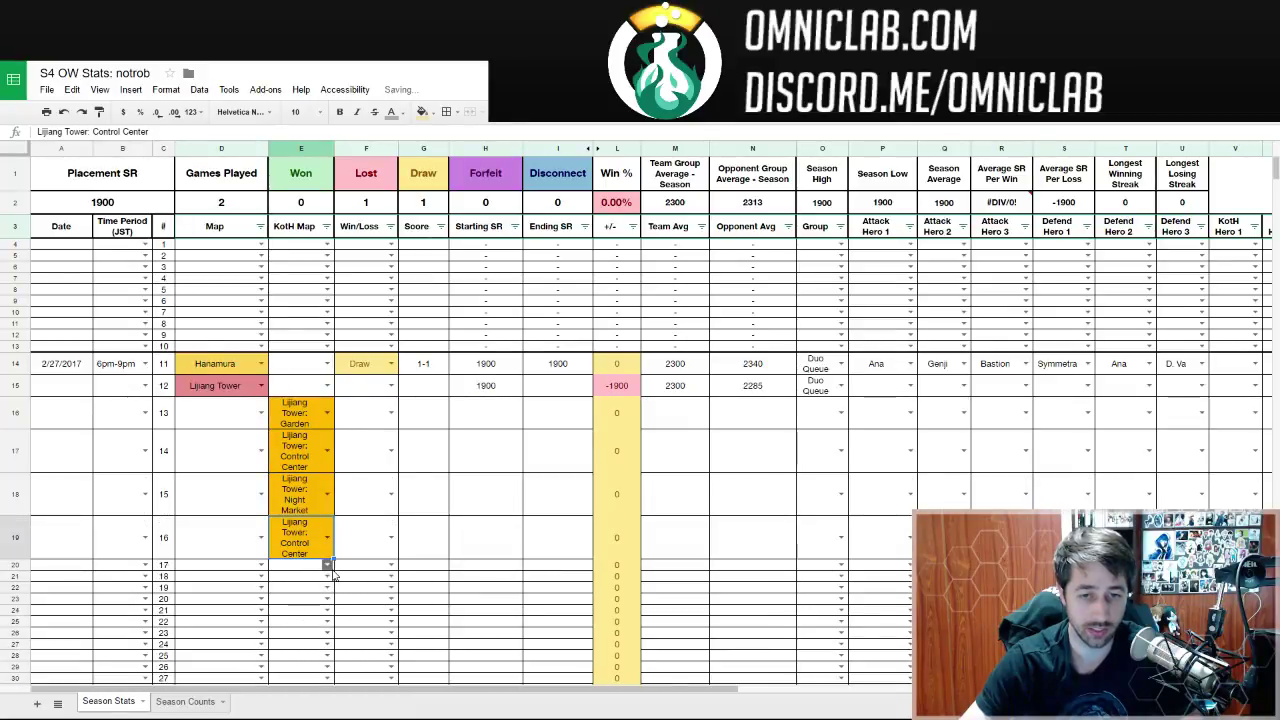
click(328, 564)
click(337, 652)
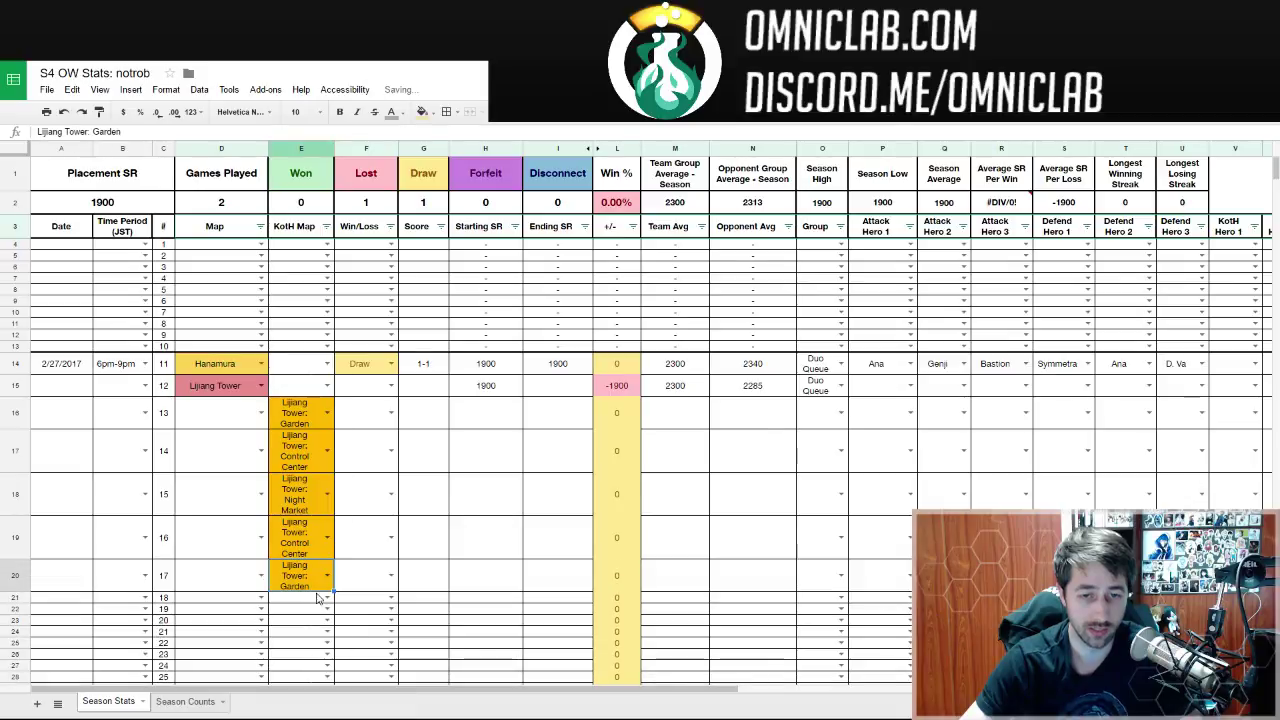
click(297, 425)
key(Down)
key(Down)
key(Down)
key(Down)
- Enter 3-2 as game 12's score in G15
click(416, 390)
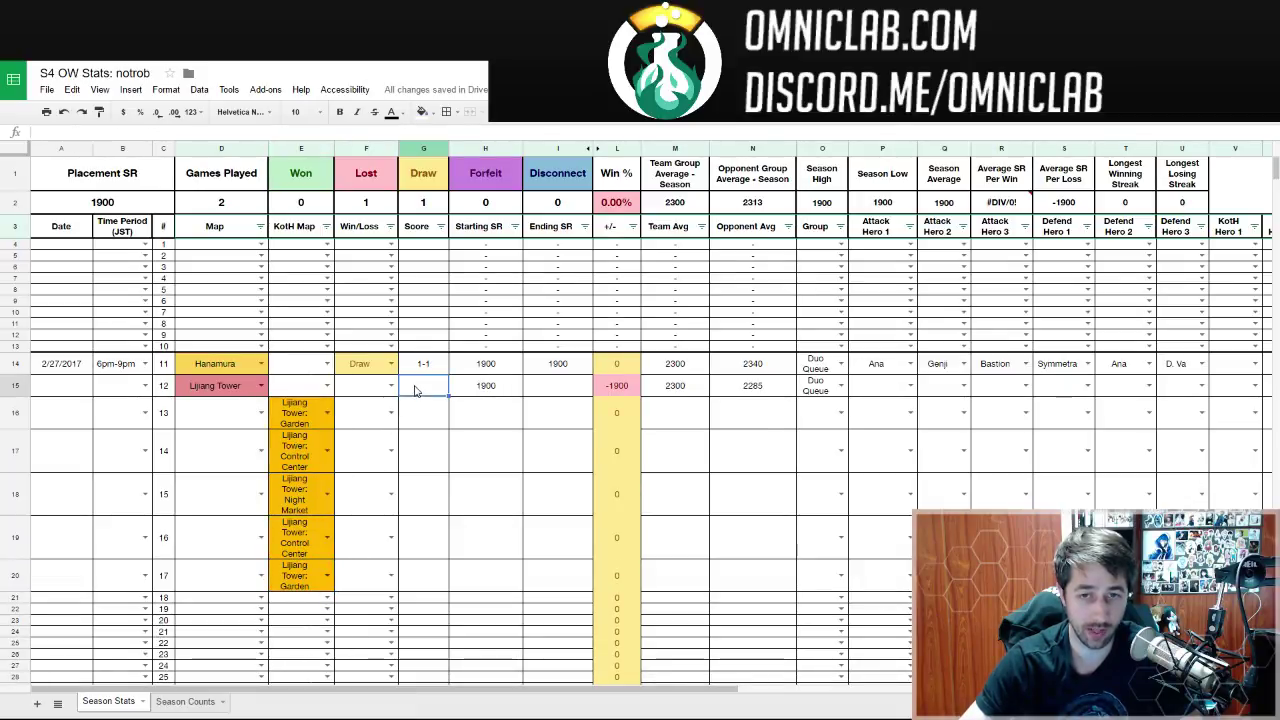
text(3-2)
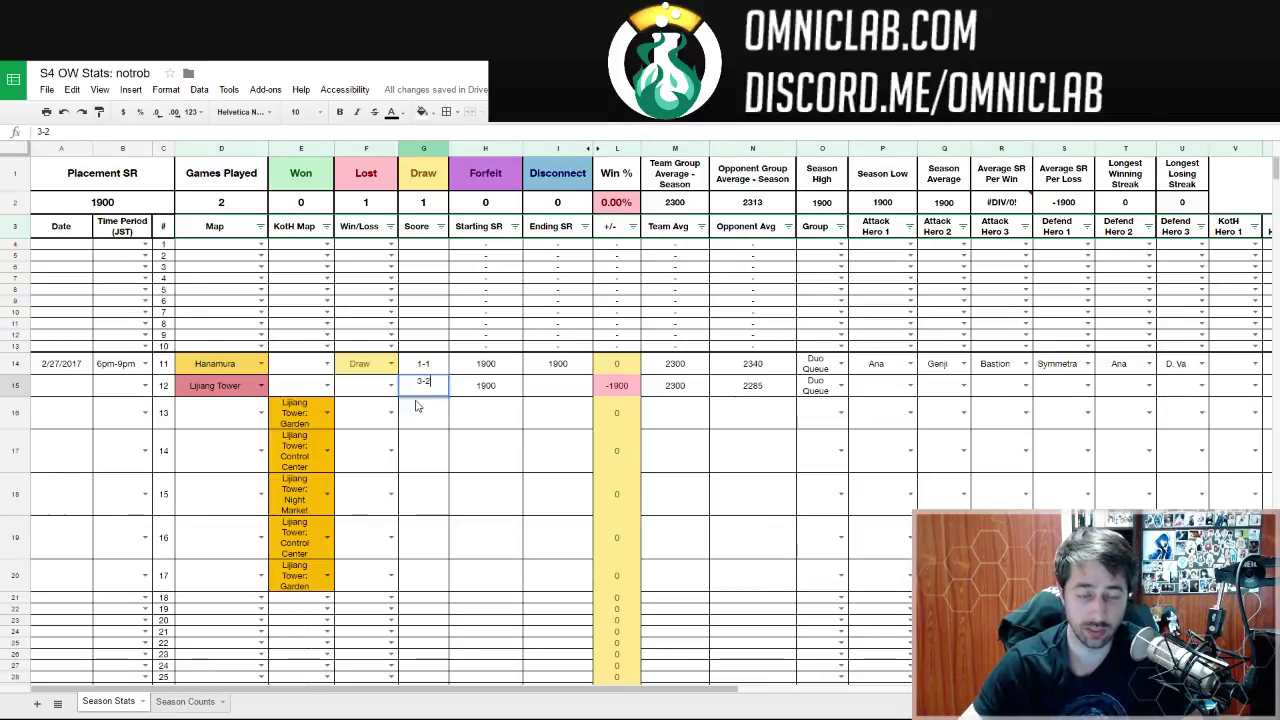
key(Return)
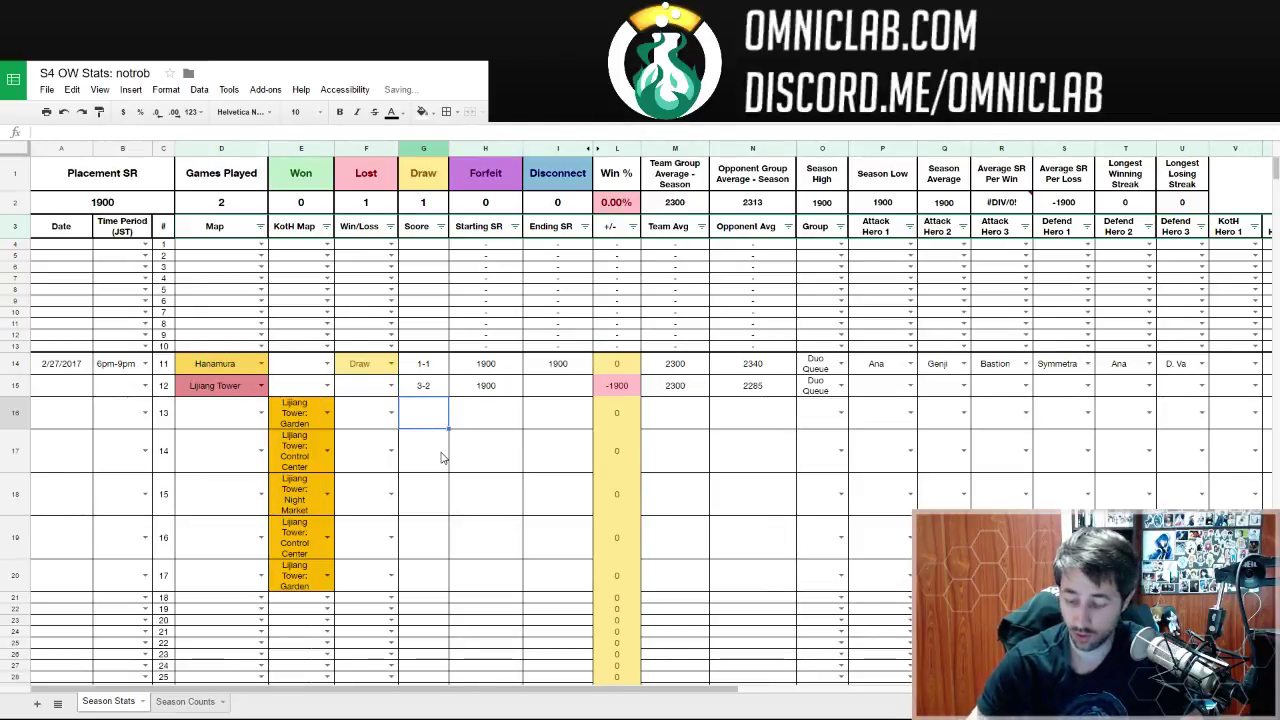
- Discard the partial '1-' entry in G16 and widen column E to fit map names
text(1-0)
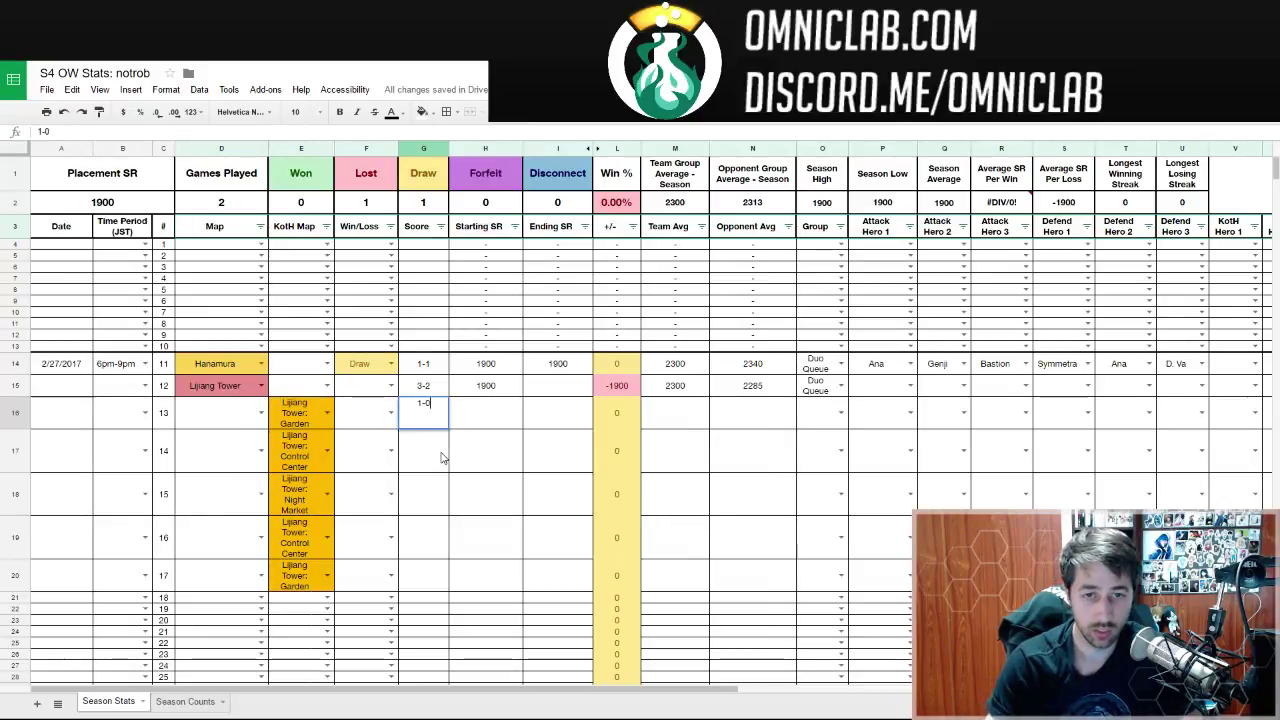
key(Escape)
click(443, 457)
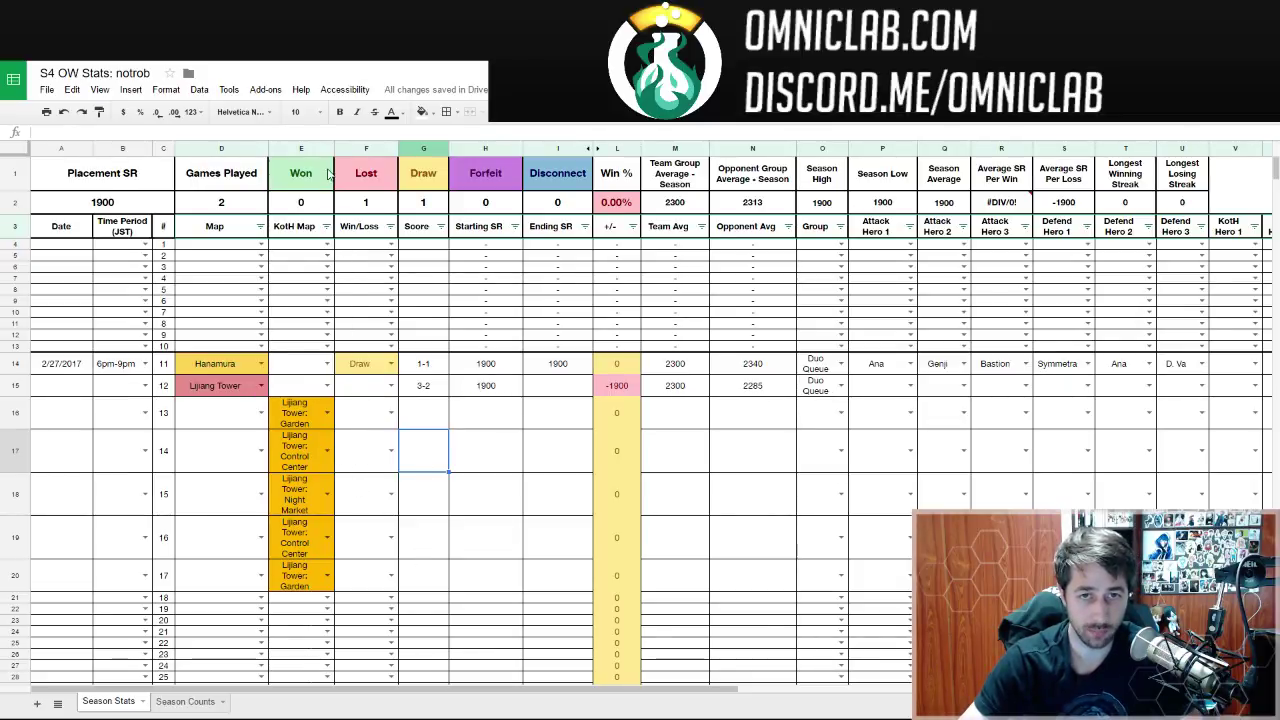
drag(334, 148, 420, 152)
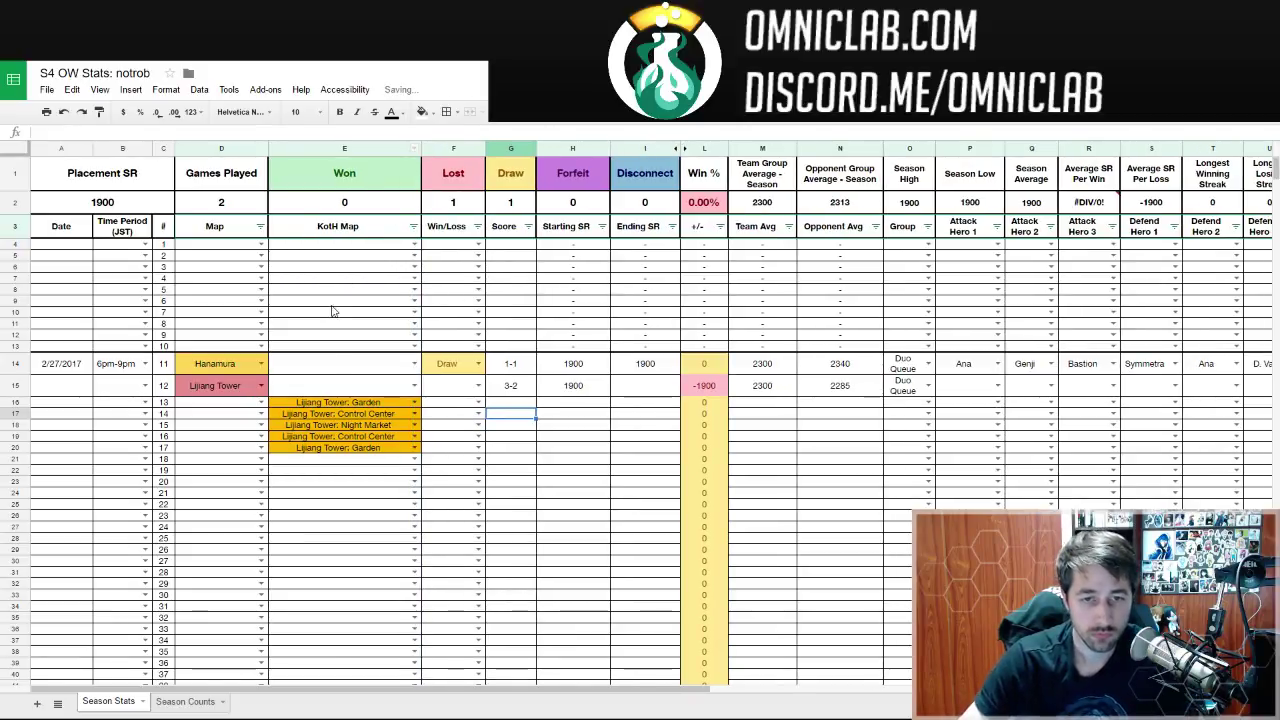
- Fill the KotH round results F16–F20 with Win, Loss, Loss, Win, Win
click(477, 403)
click(482, 423)
click(478, 413)
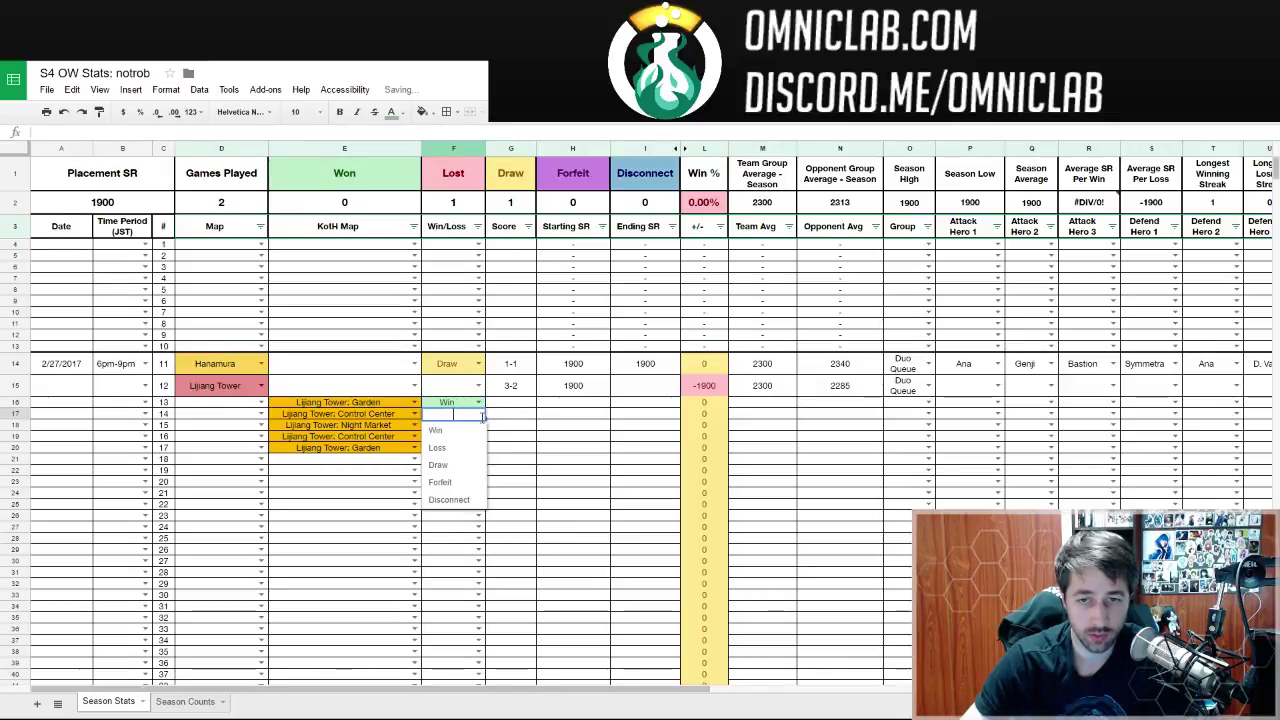
click(437, 447)
click(478, 424)
click(470, 459)
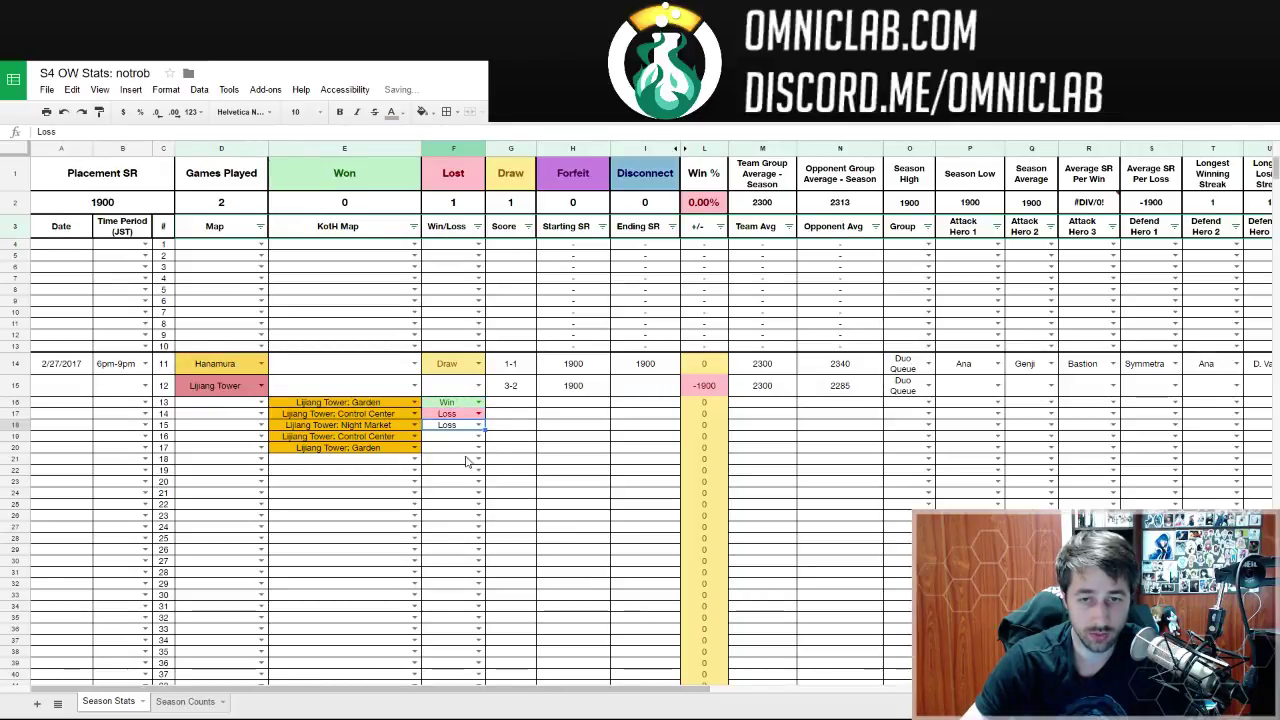
click(478, 436)
click(474, 454)
click(478, 447)
click(470, 467)
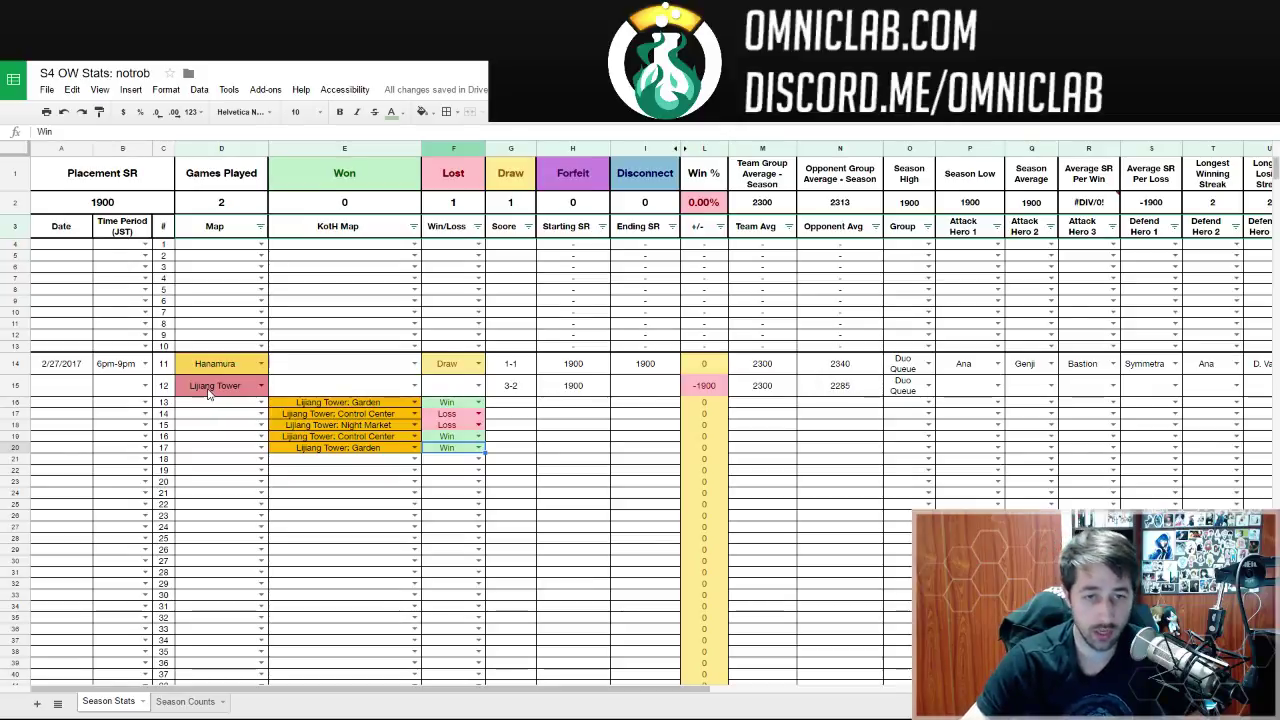
- Mark the Lijiang Tower game in F15 as a Win, then review columns D and F
click(221, 393)
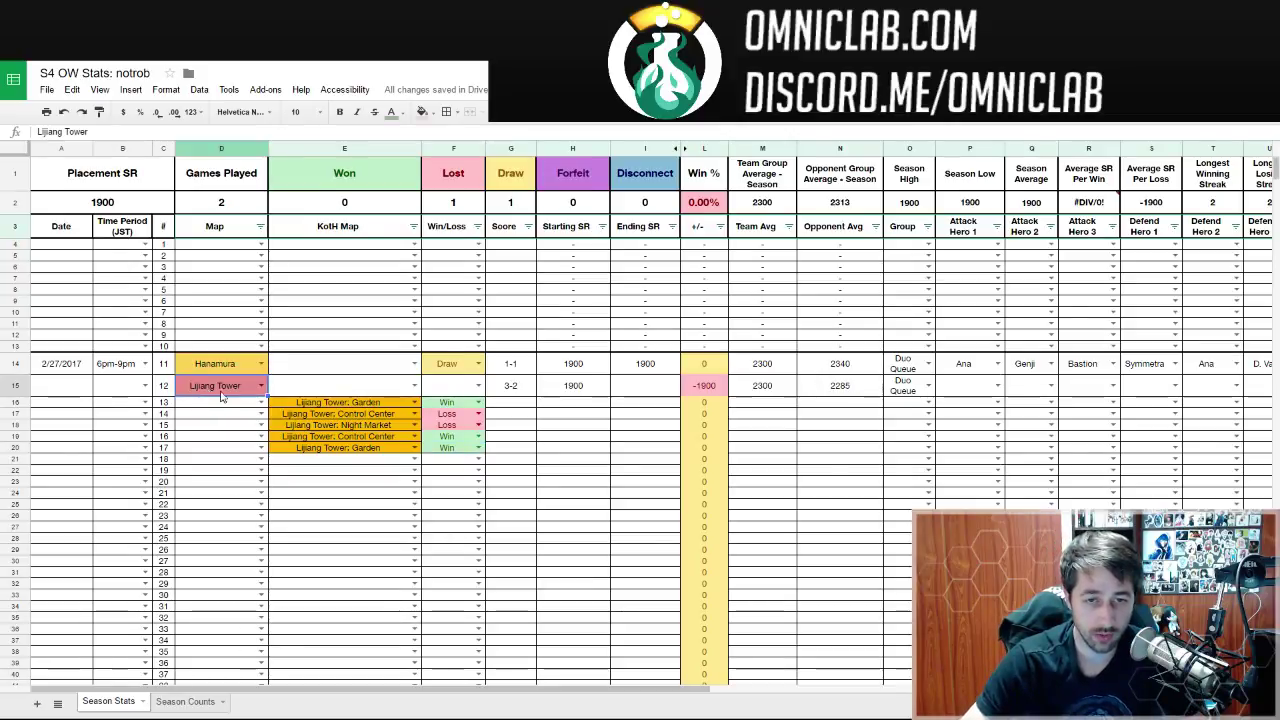
click(478, 386)
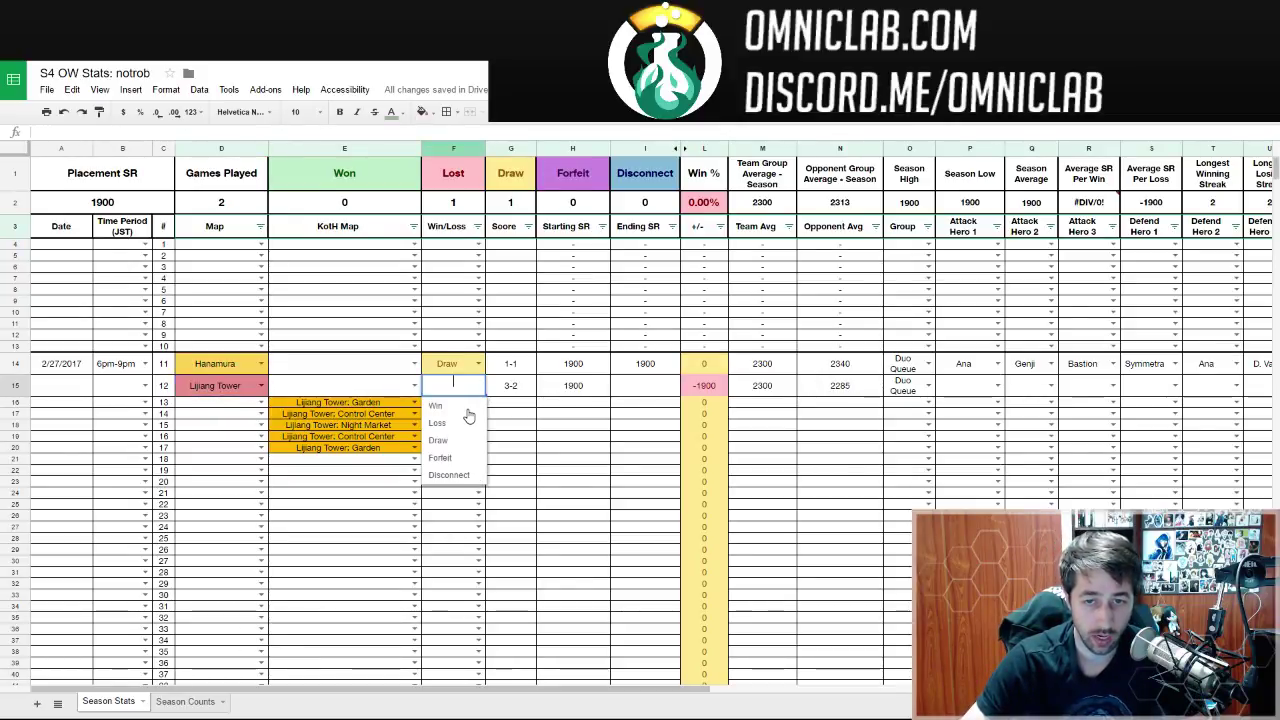
click(436, 408)
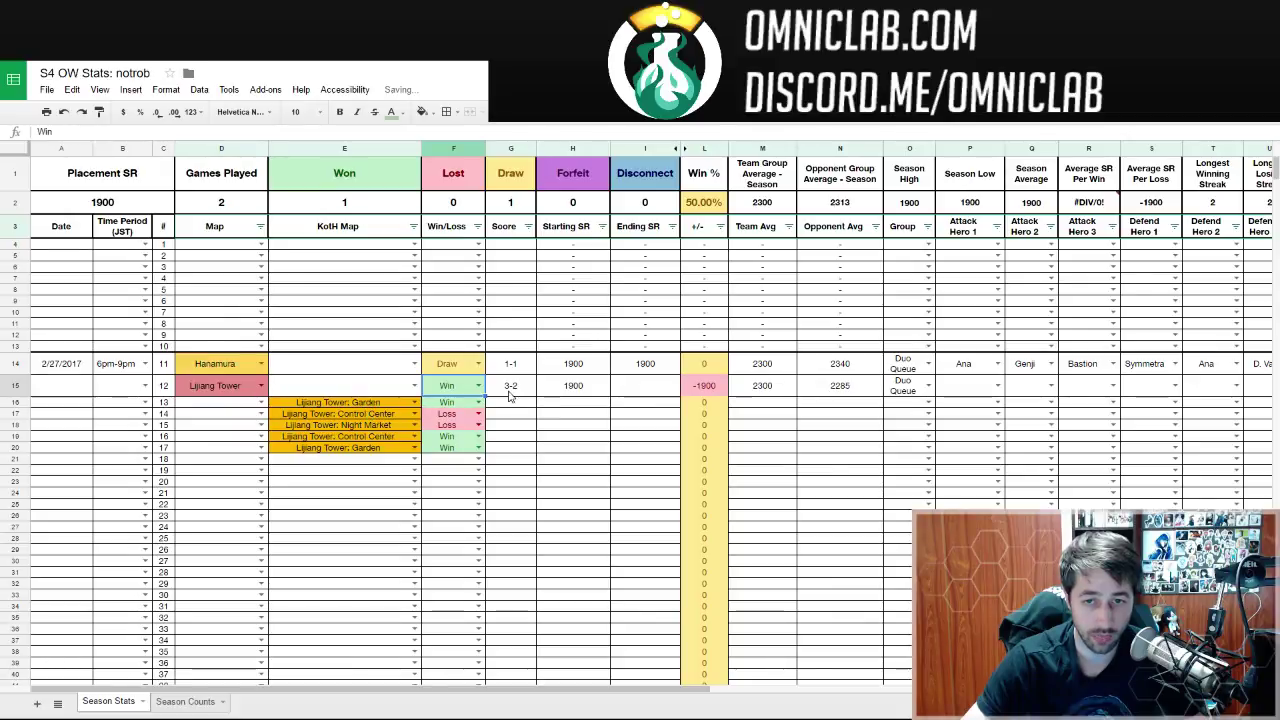
click(447, 413)
click(459, 425)
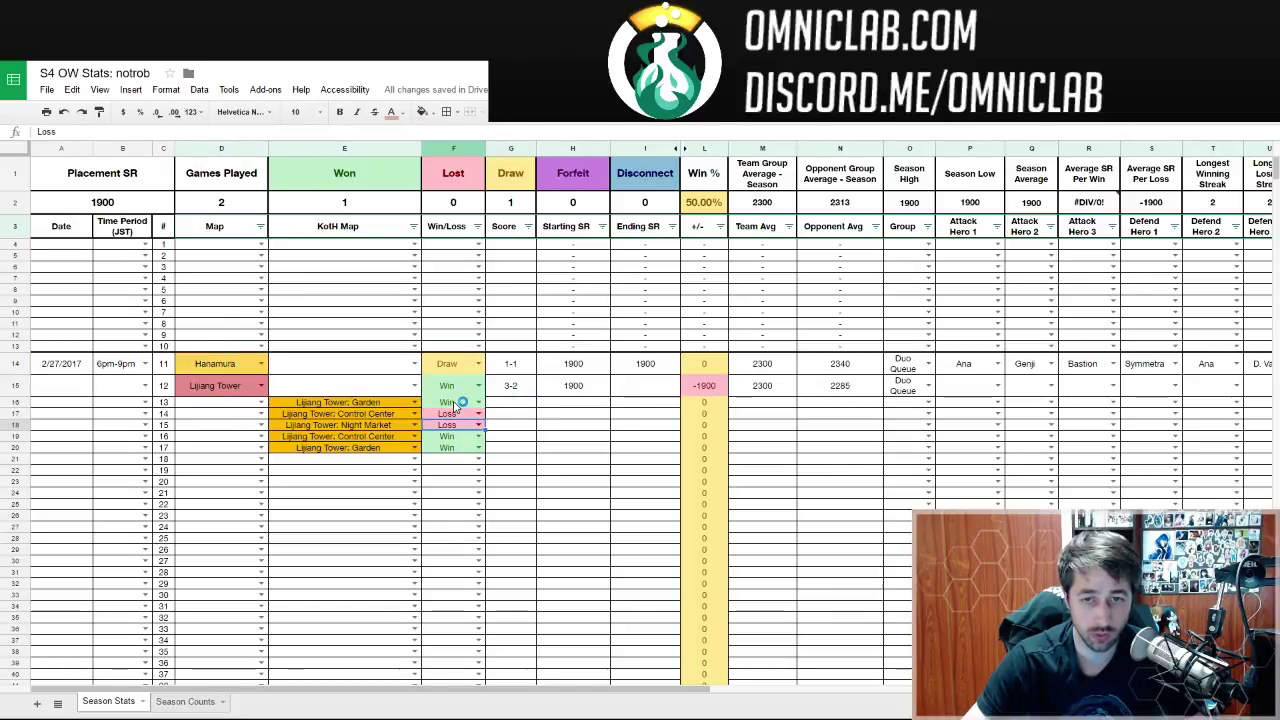
click(451, 437)
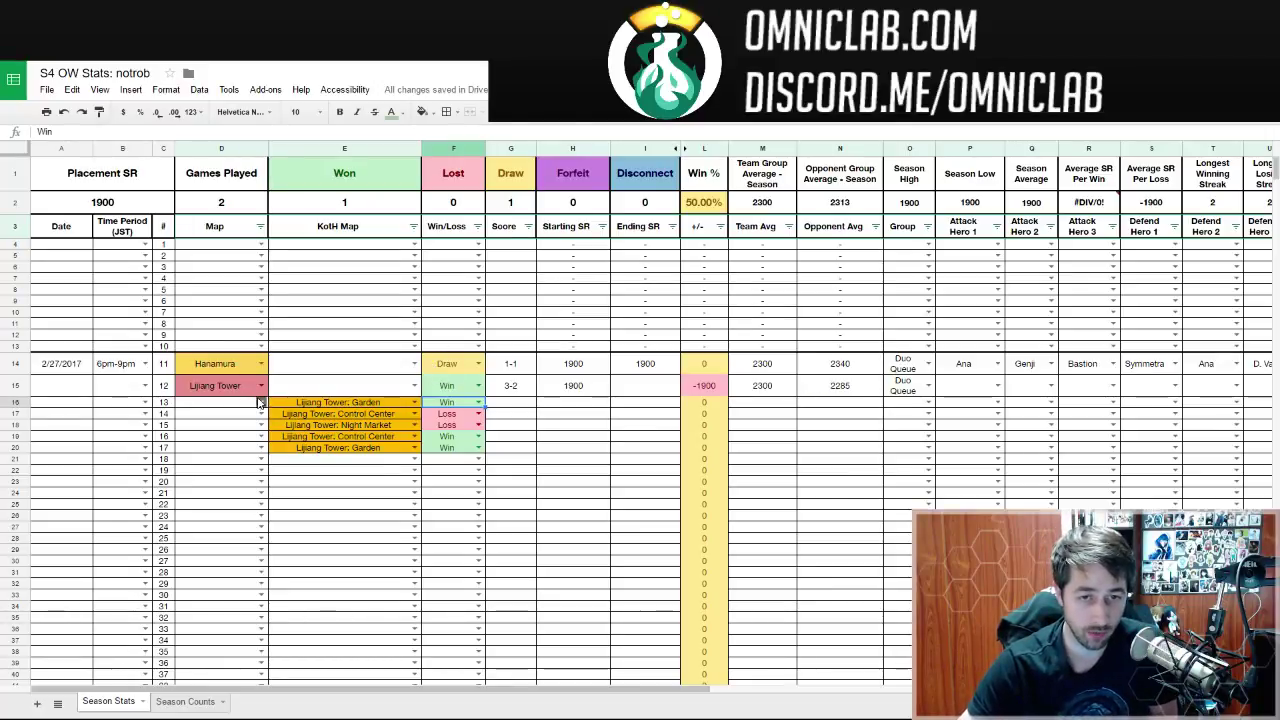
click(218, 389)
click(220, 149)
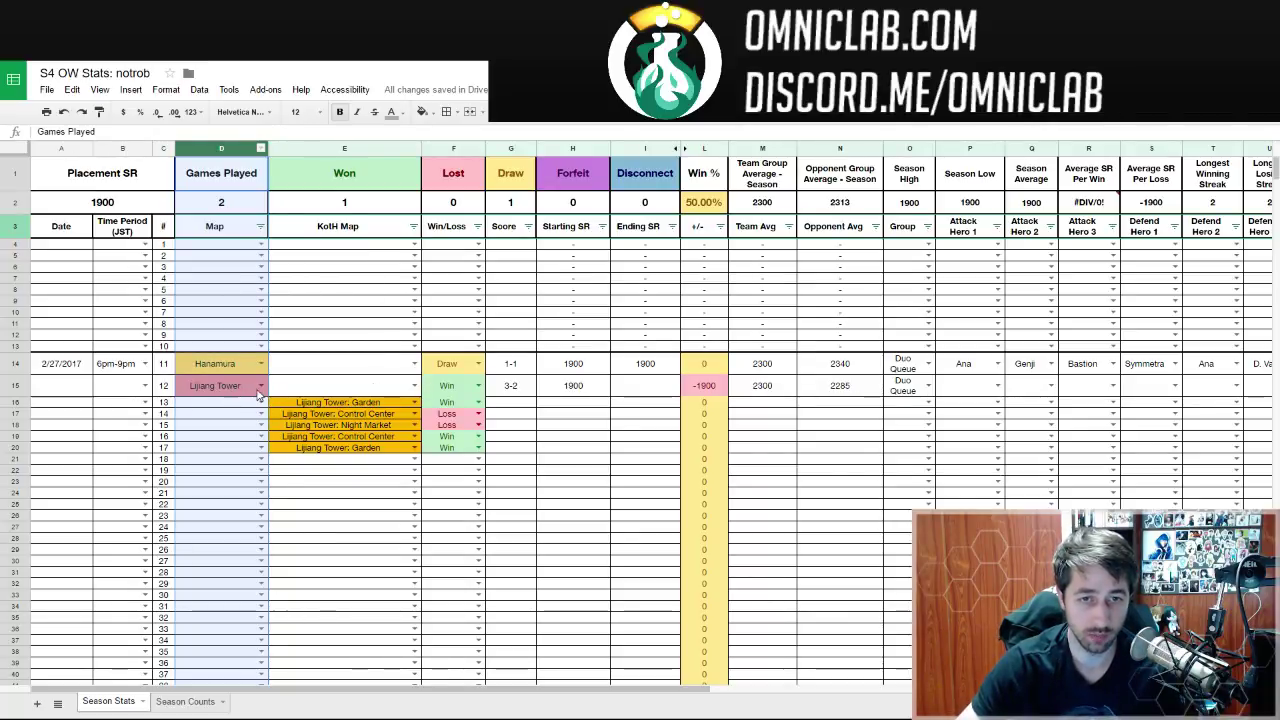
click(457, 148)
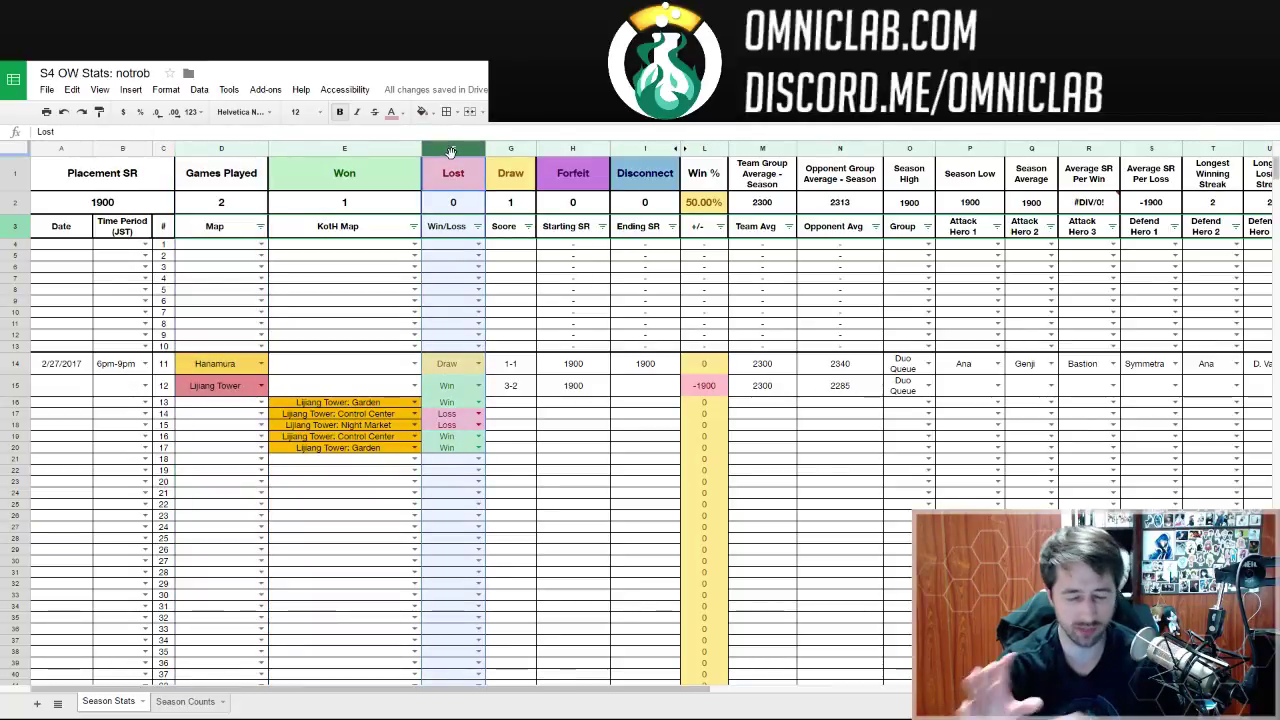
click(200, 150)
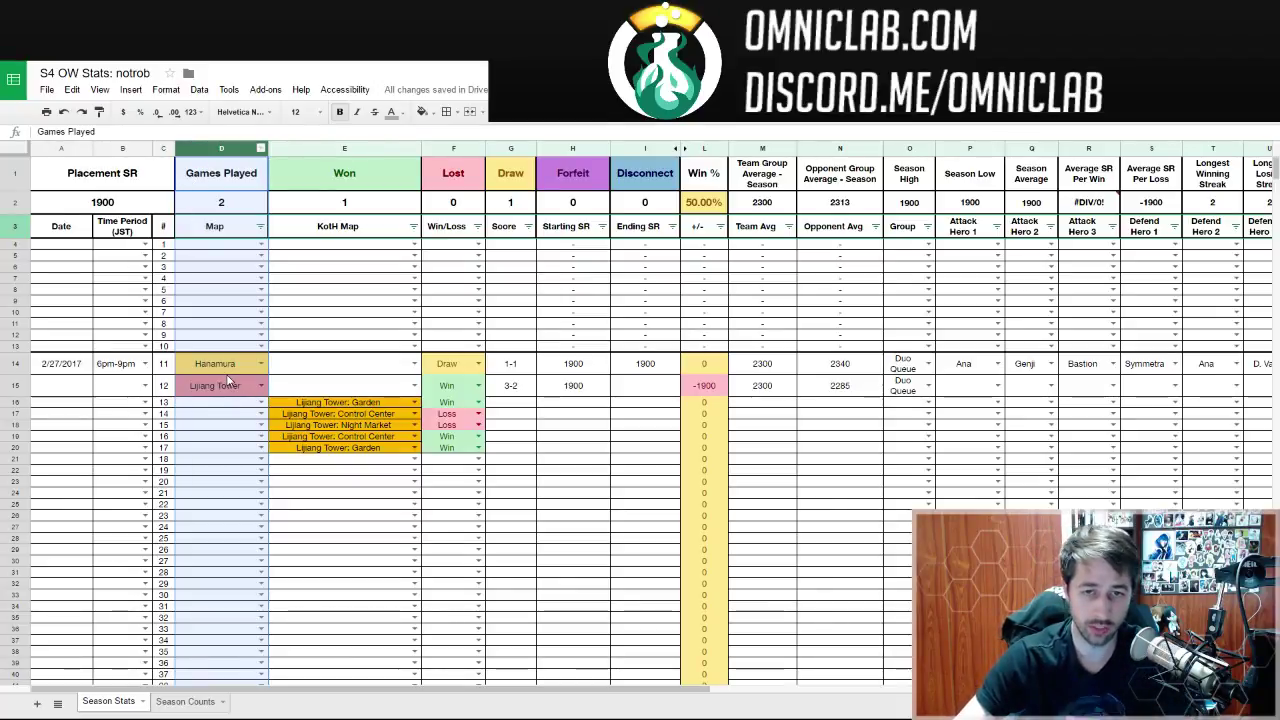
- Step down F16–F19, undo an accidental clear of F19's Win, and select Ending SR I15
click(447, 404)
key(Down)
key(Down)
key(Down)
key(Delete)
key(Down)
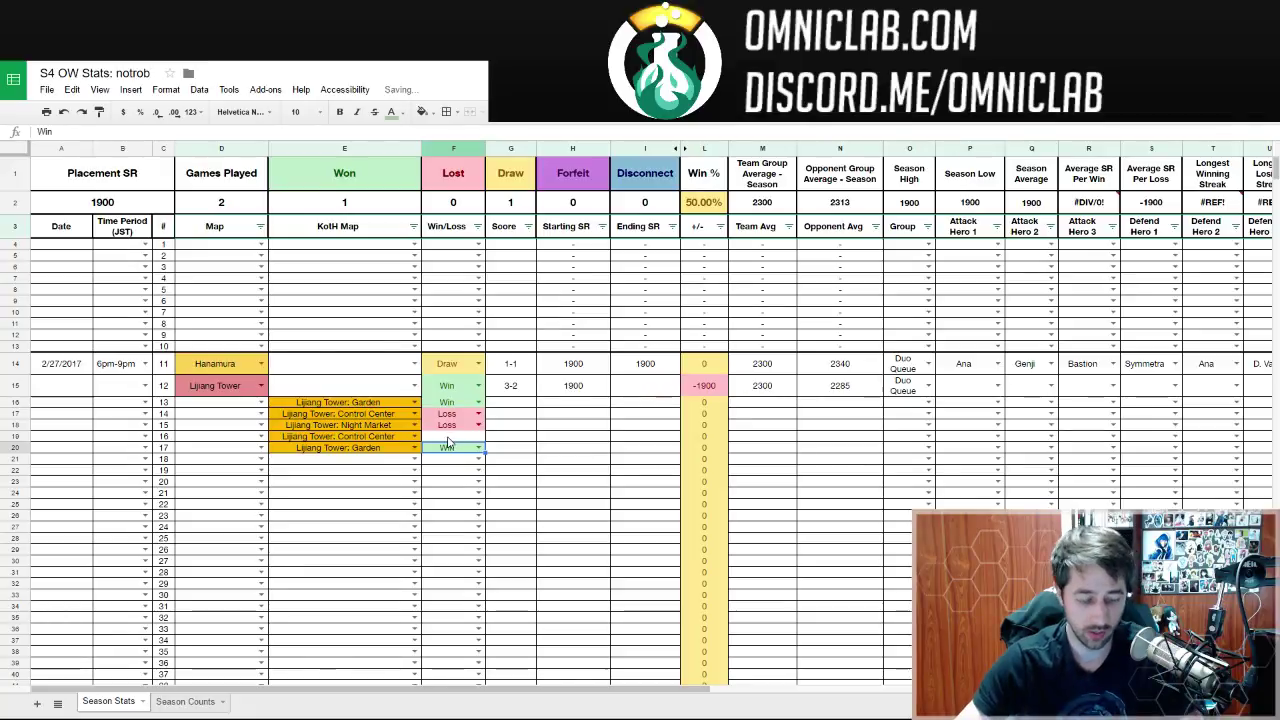
key(ctrl+z)
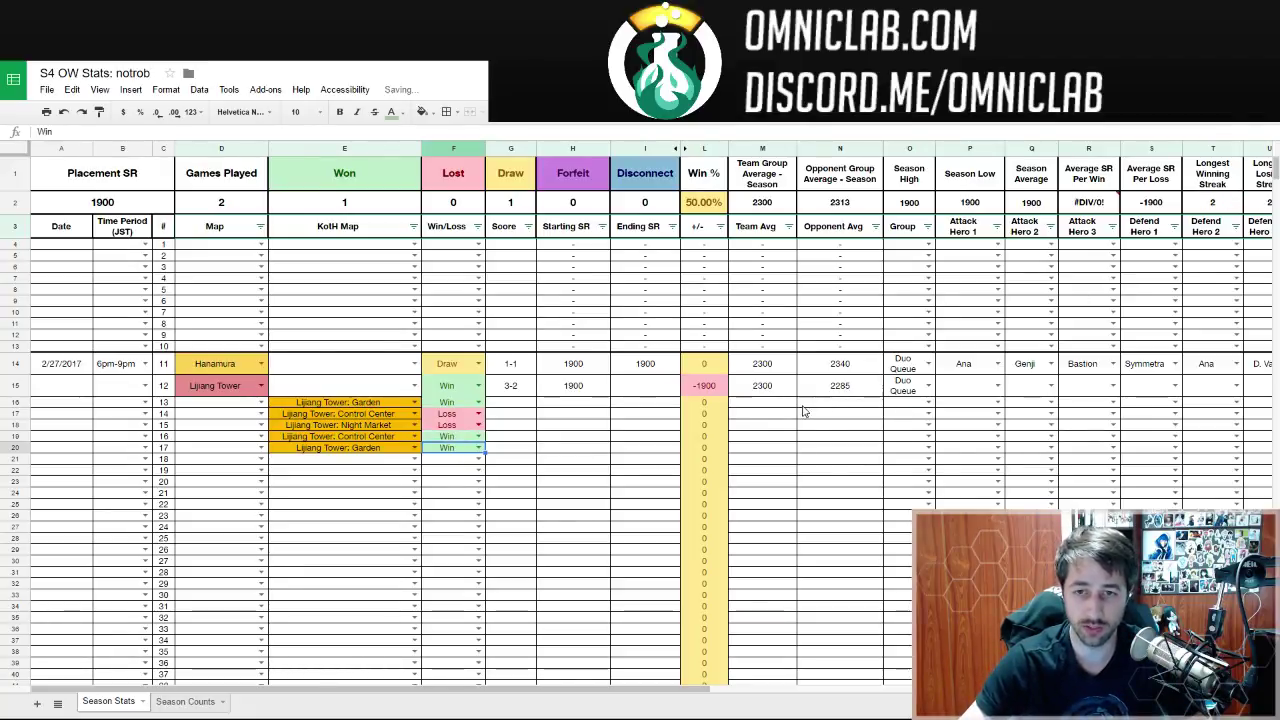
click(656, 387)
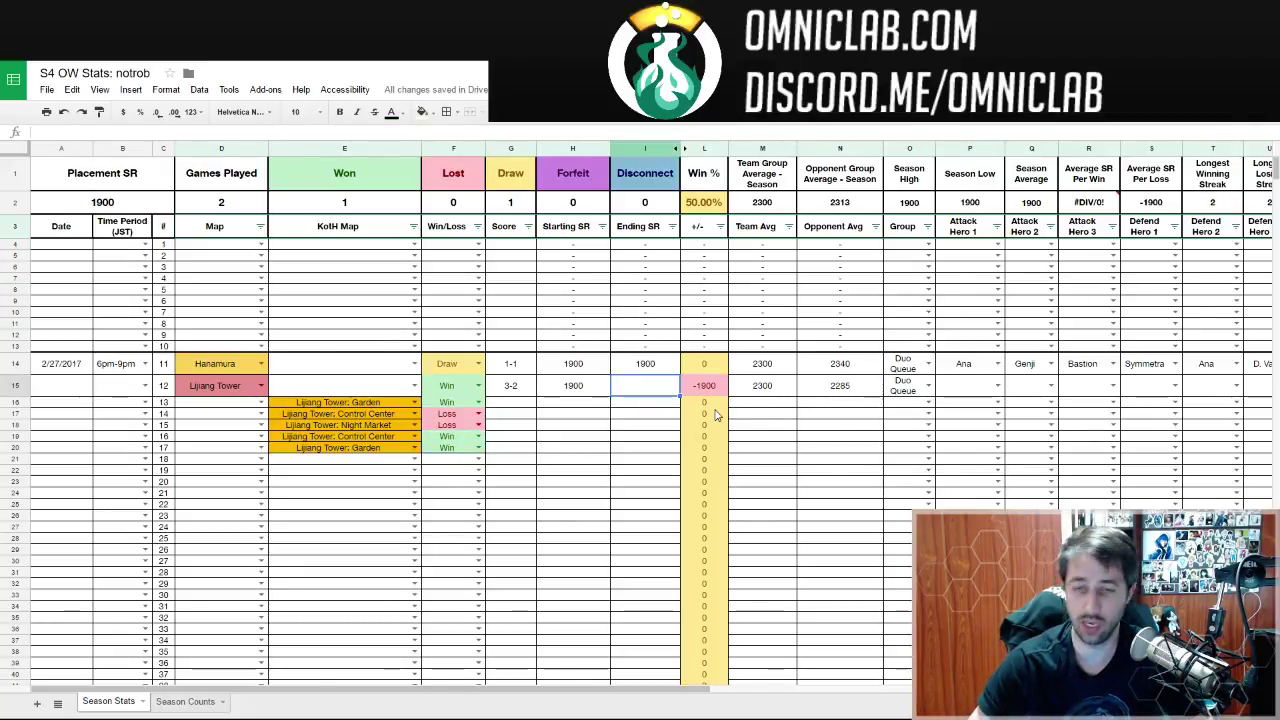
- Enter 1924 as game 12's Ending SR
text(192)
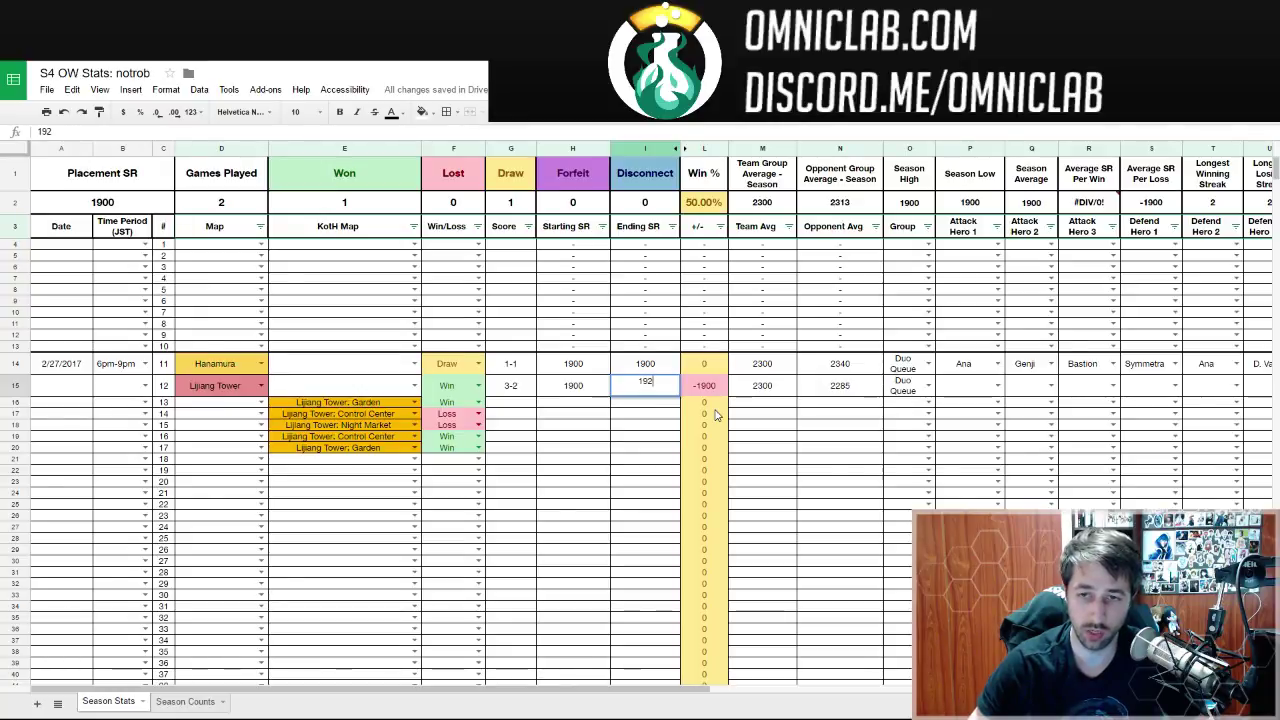
text(4)
key(Tab)
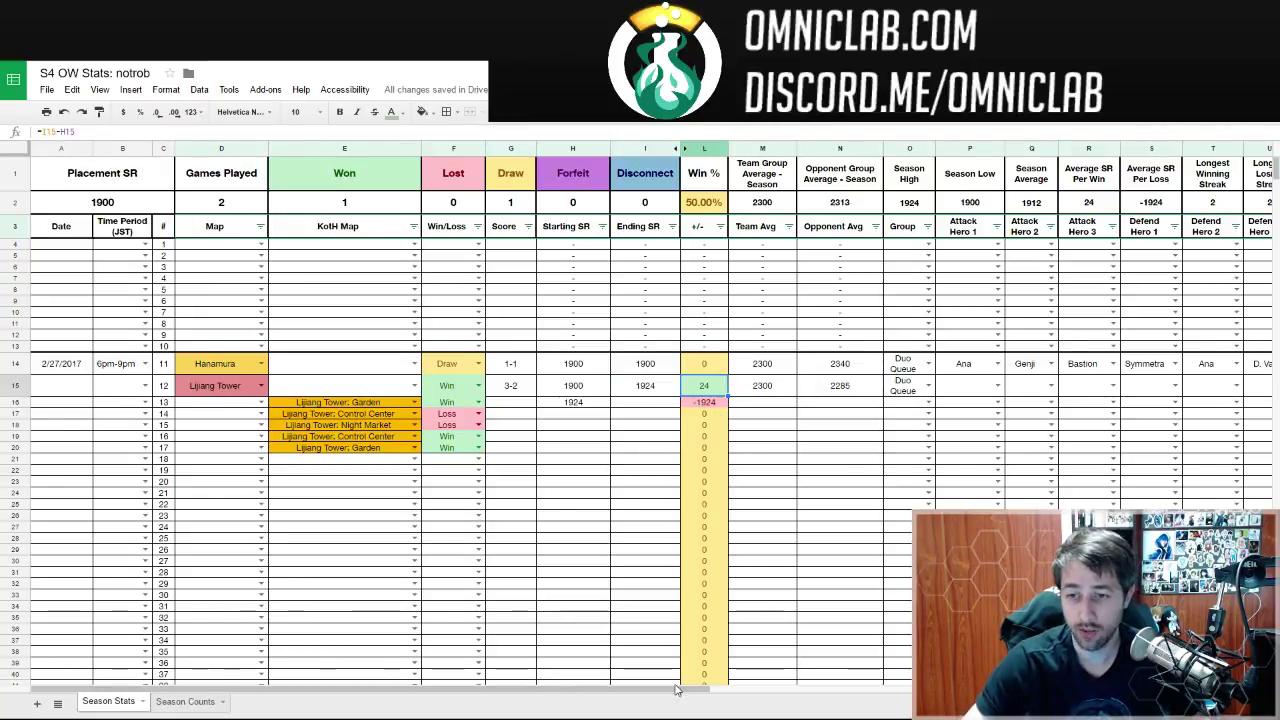
drag(668, 688, 898, 680)
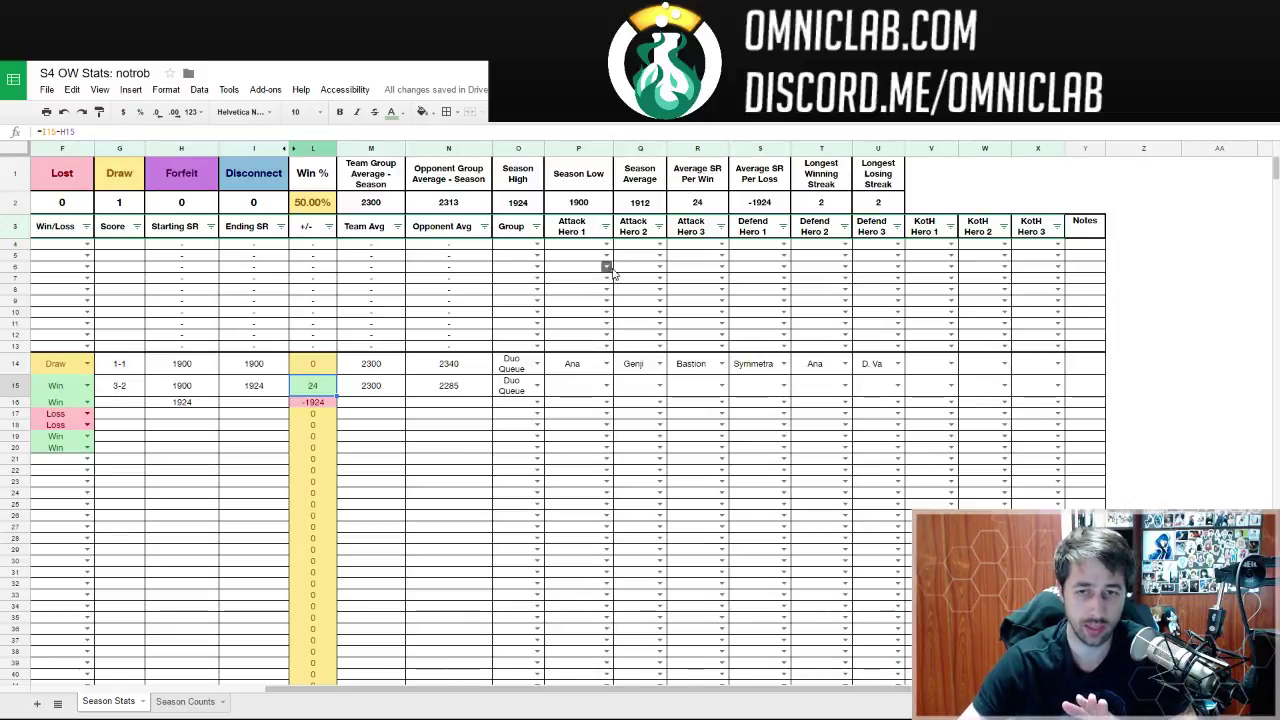
- Set row 15's KotH heroes to Ana, Mei and McCree
double_click(940, 383)
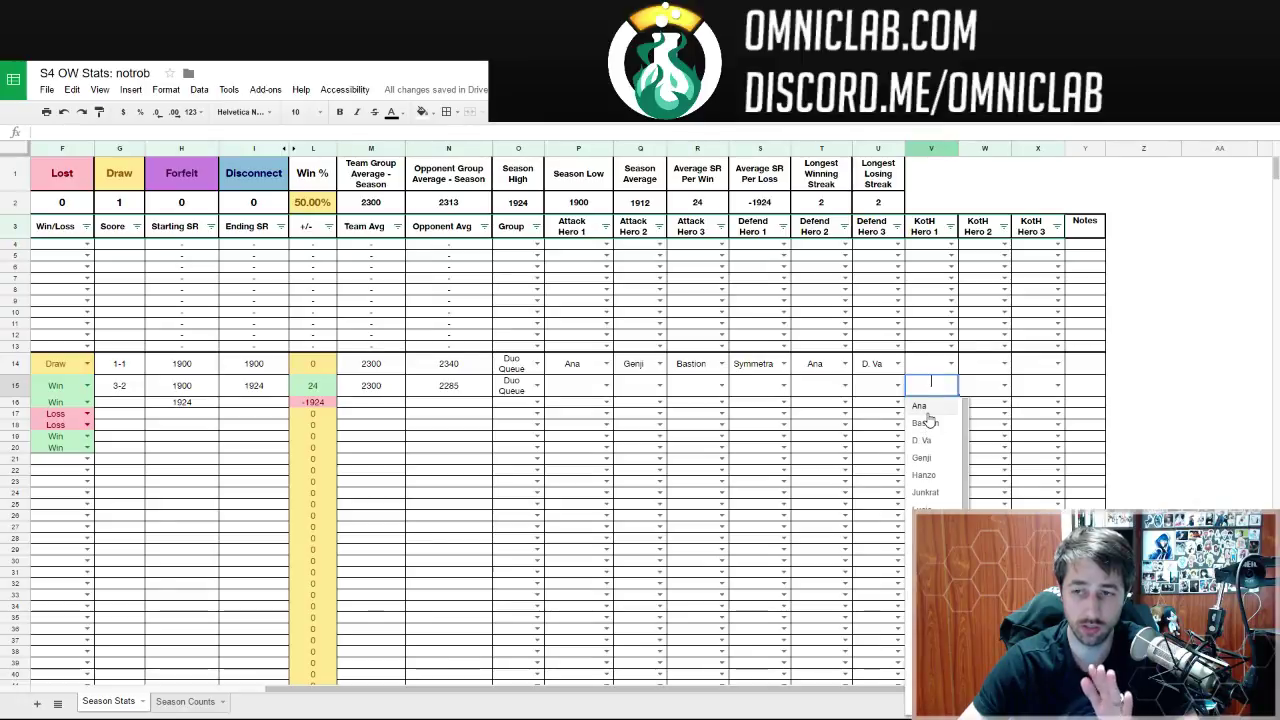
click(920, 406)
double_click(984, 385)
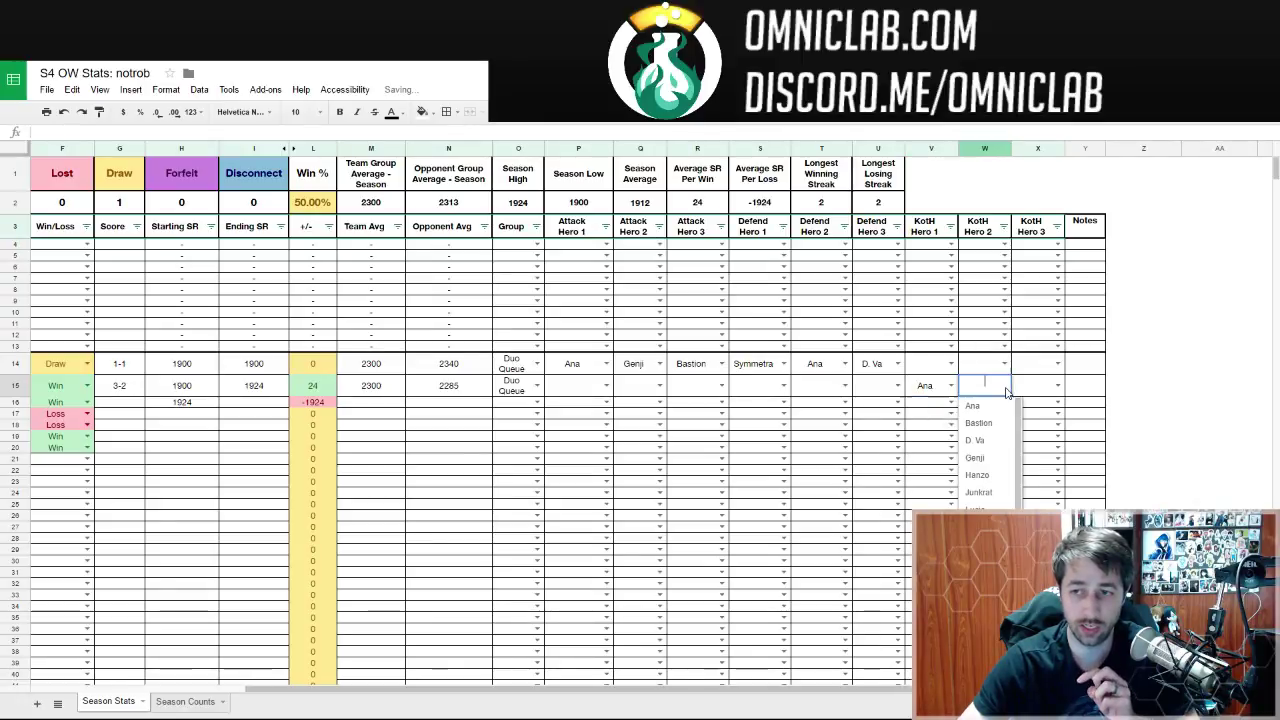
text(Mei)
key(Return)
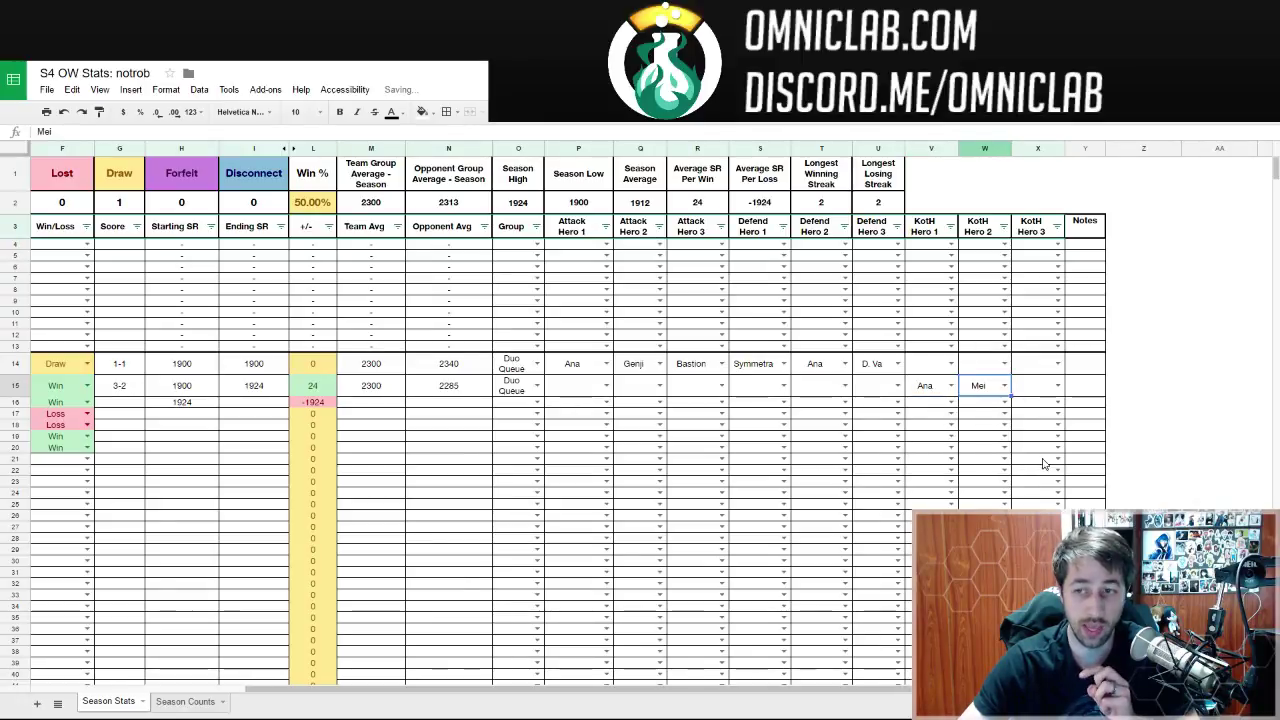
double_click(1055, 386)
text(Mei)
key(Return)
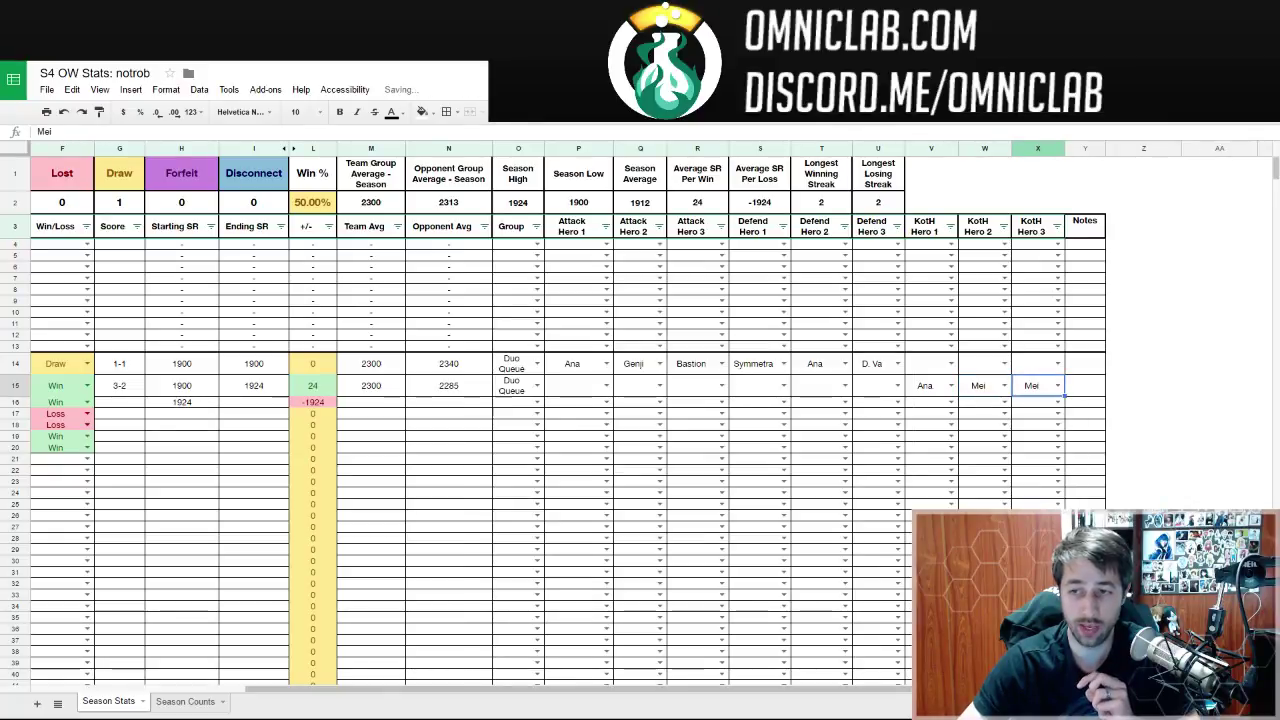
click(1058, 386)
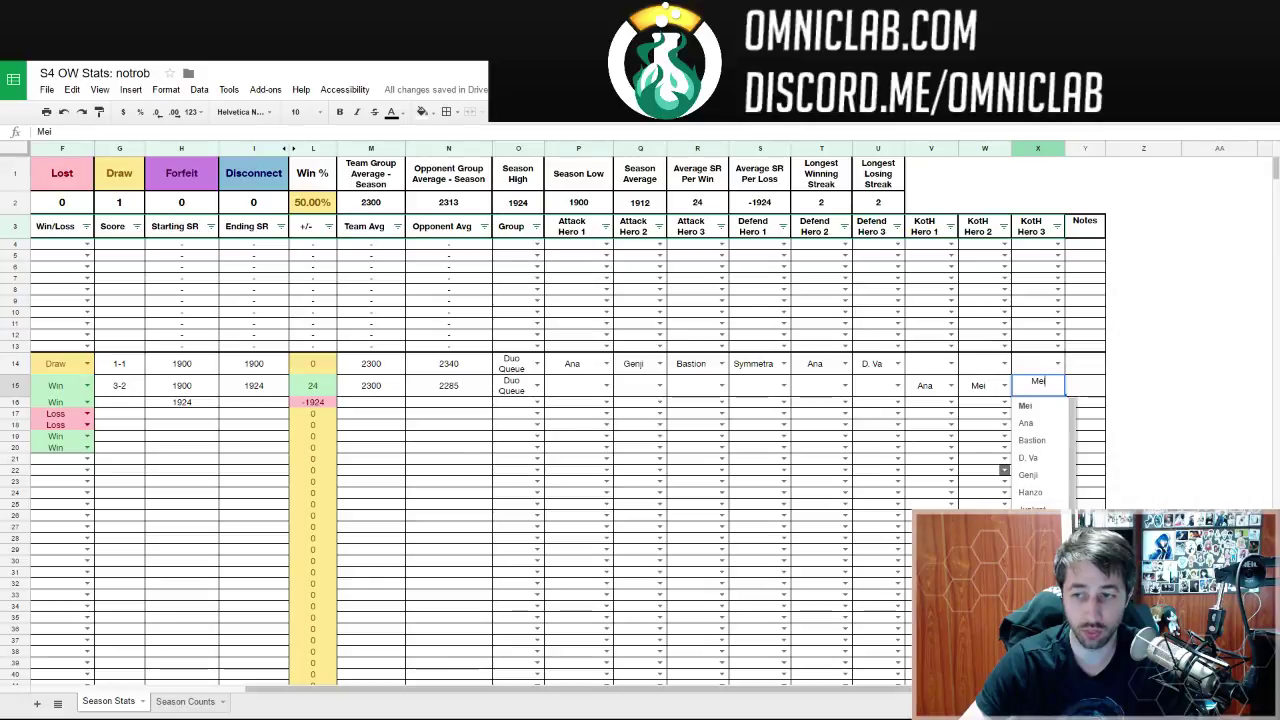
click(1050, 488)
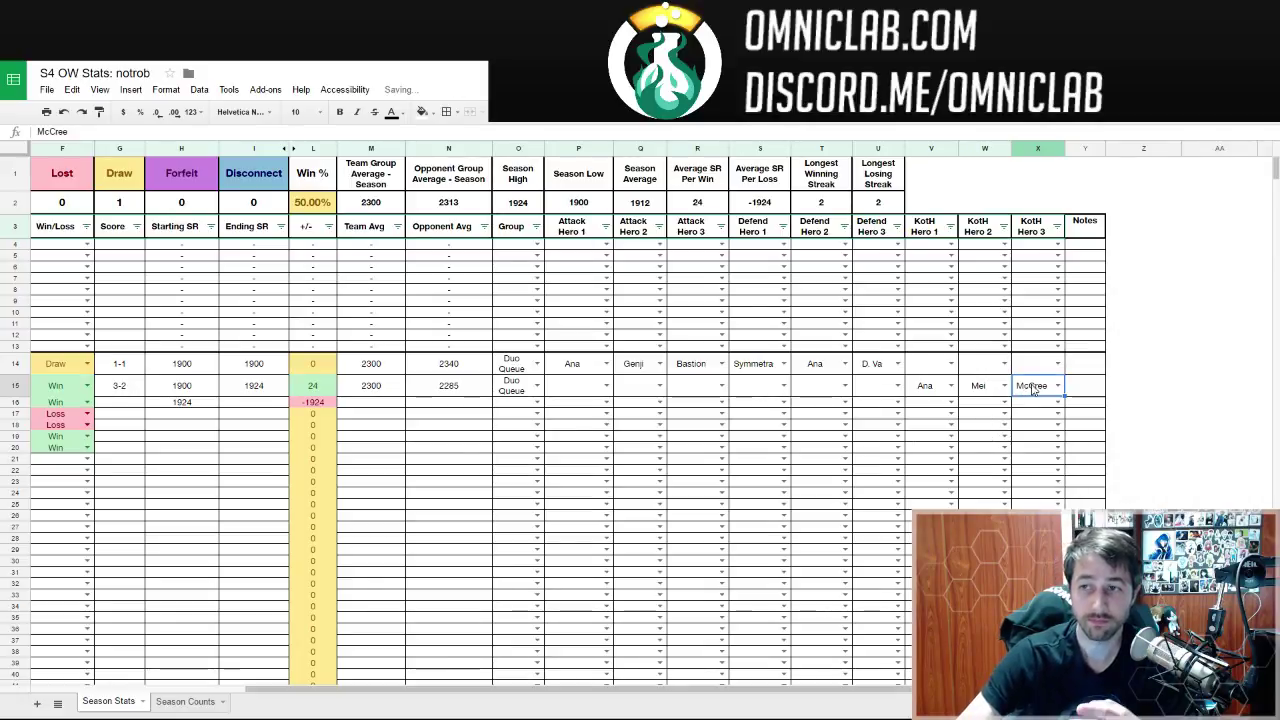
- Set row 15's time period to 6pm-9pm and copy game 11's 2/27/2017 date into A15
drag(575, 692, 365, 690)
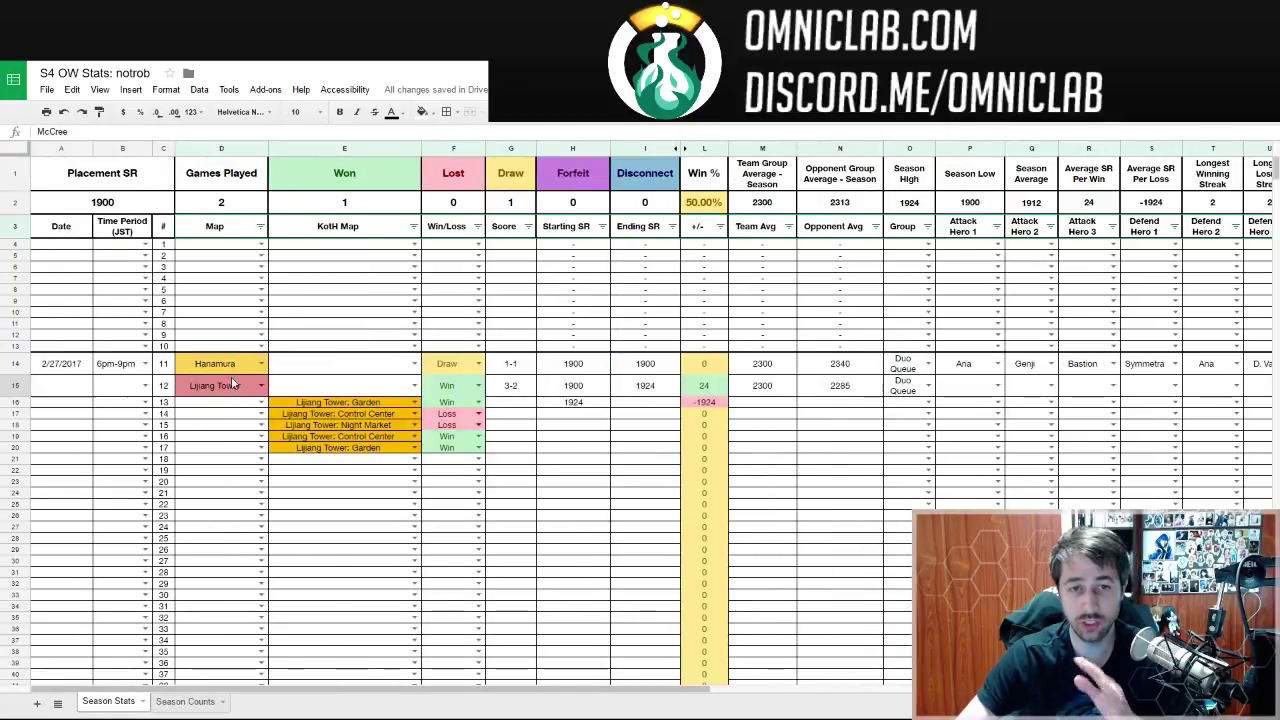
click(145, 386)
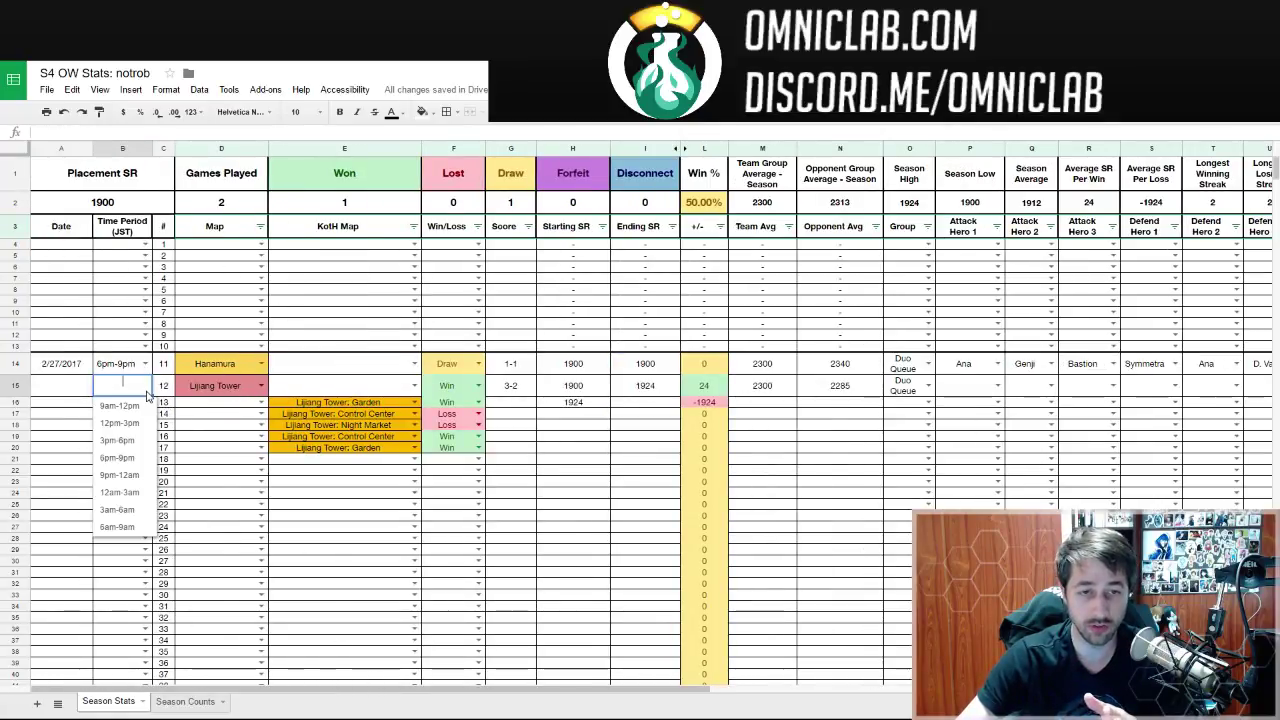
click(117, 457)
click(76, 370)
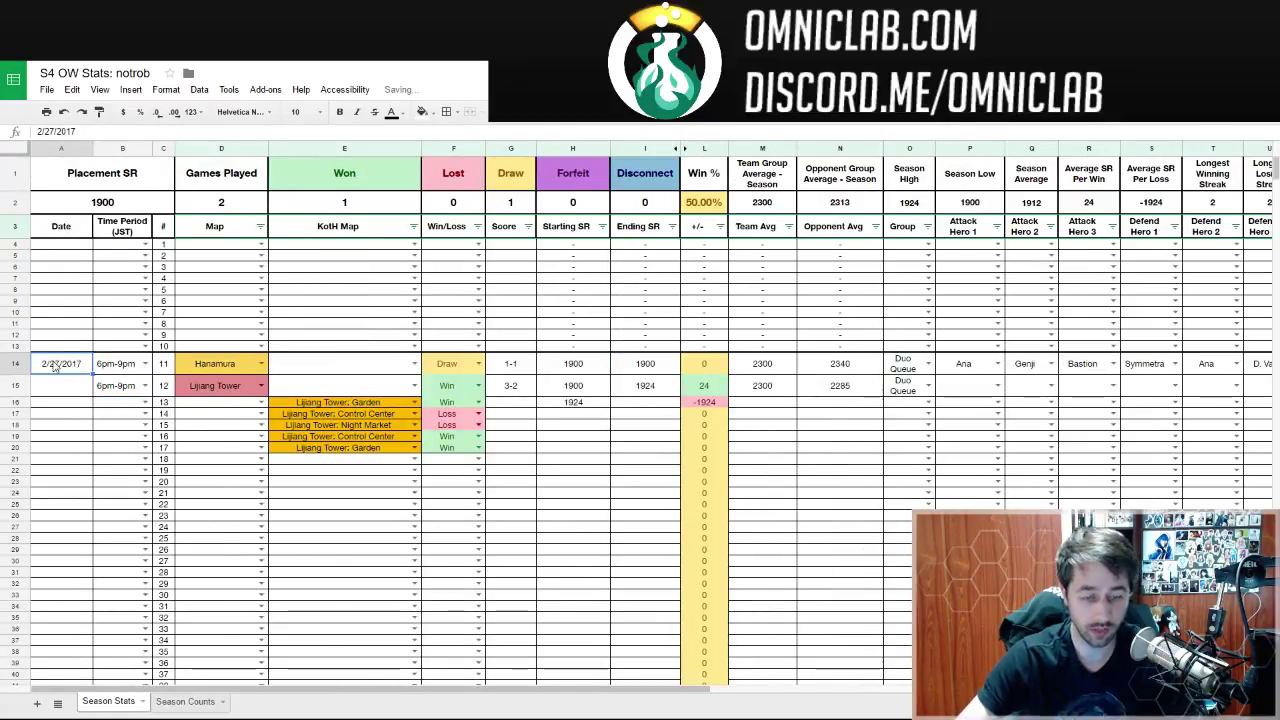
key(ctrl+c)
key(Down)
key(ctrl+v)
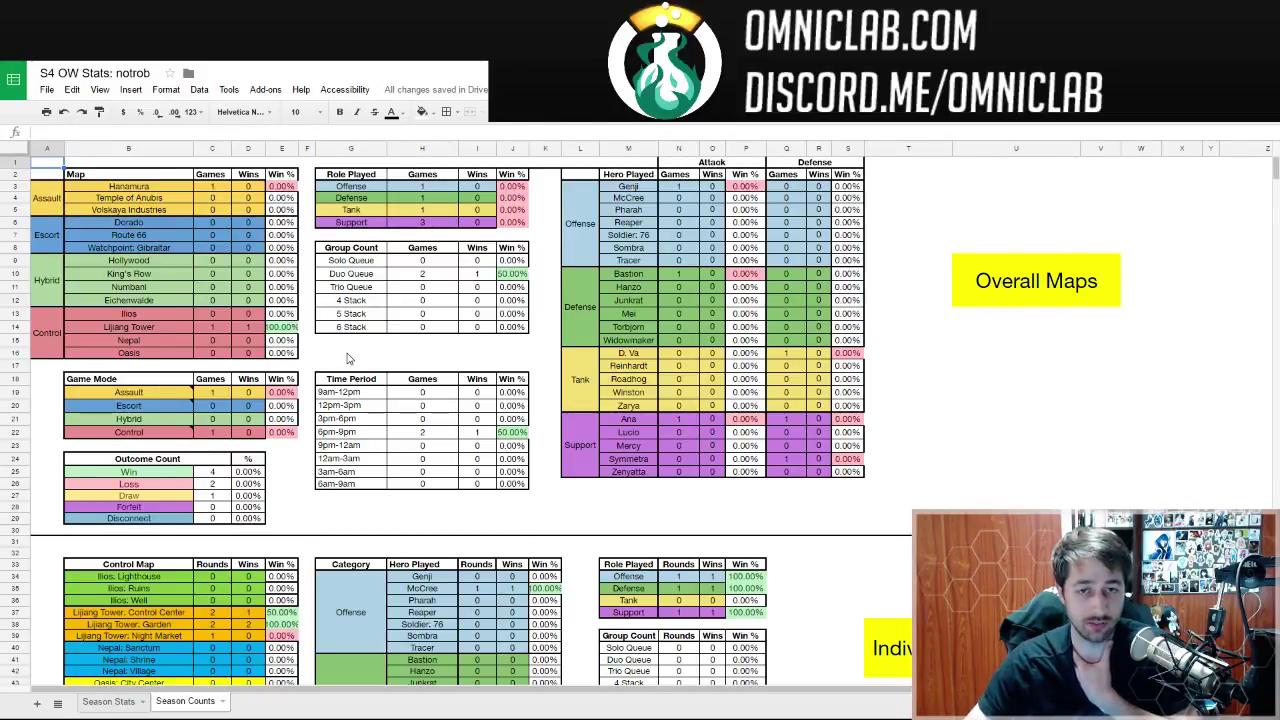
- Point out the Hanamura and Lijiang Tower map tallies and the Solo/Duo Queue counts
click(100, 187)
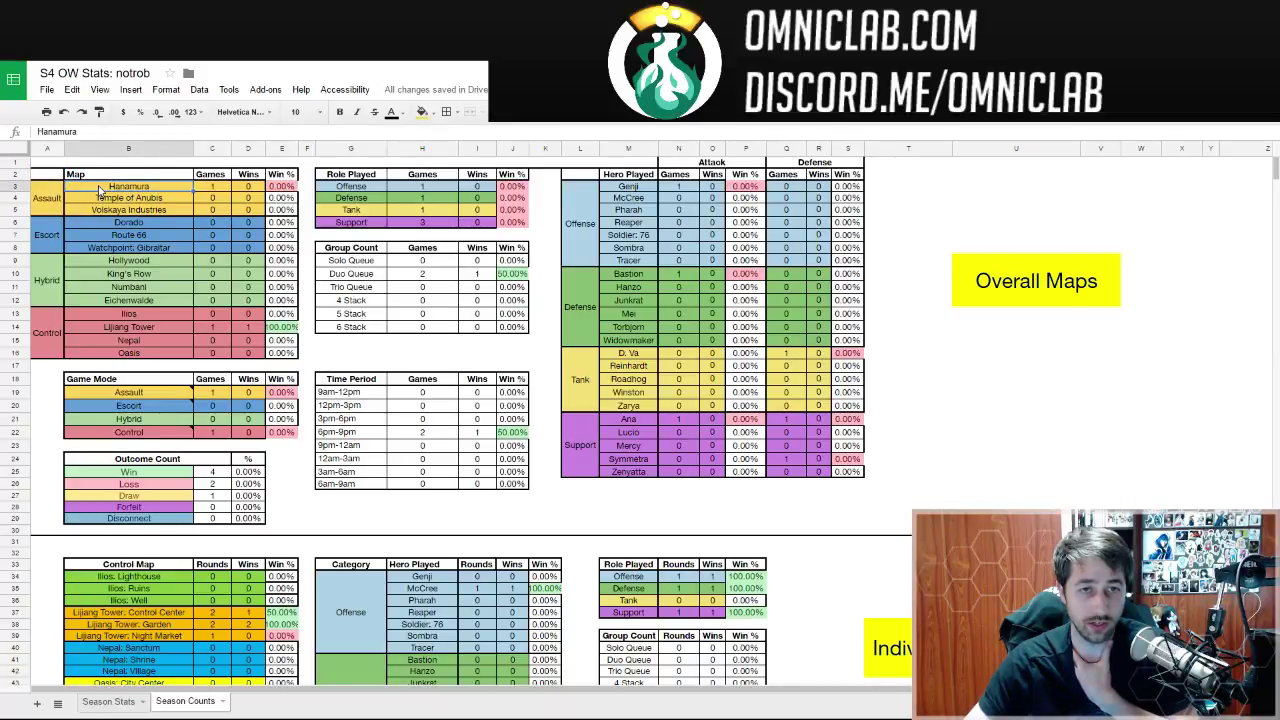
click(14, 186)
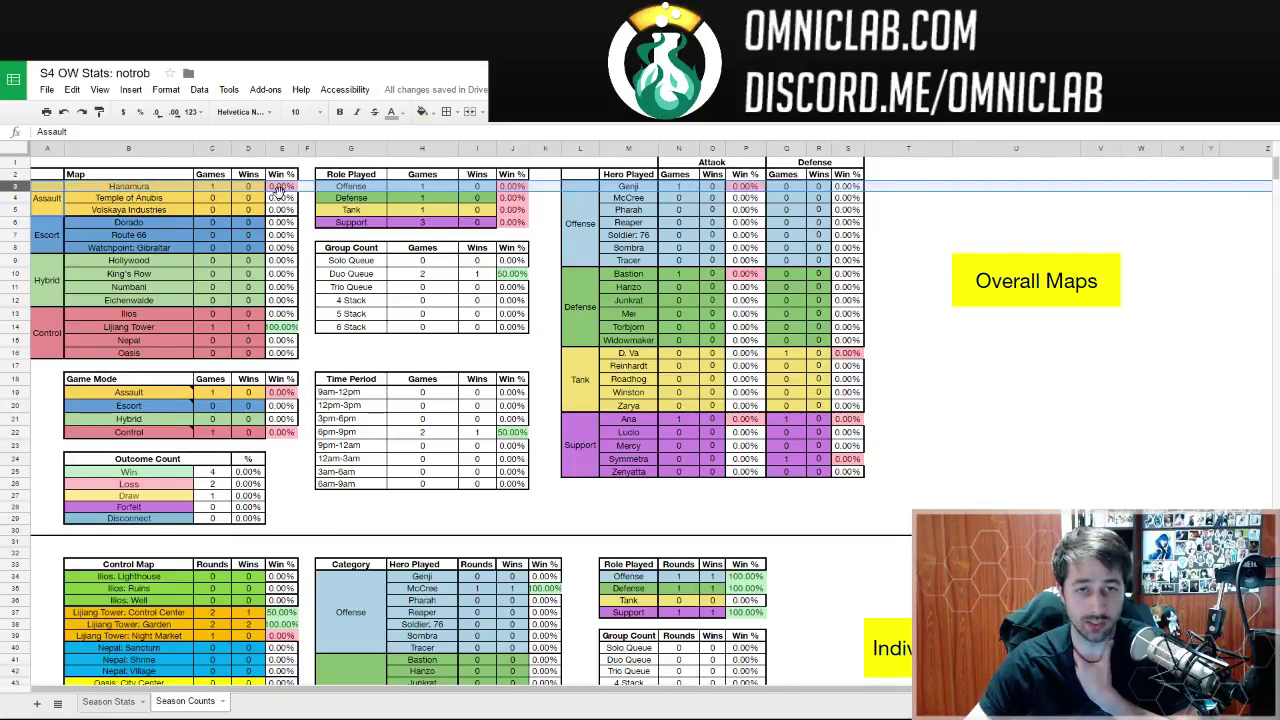
click(15, 327)
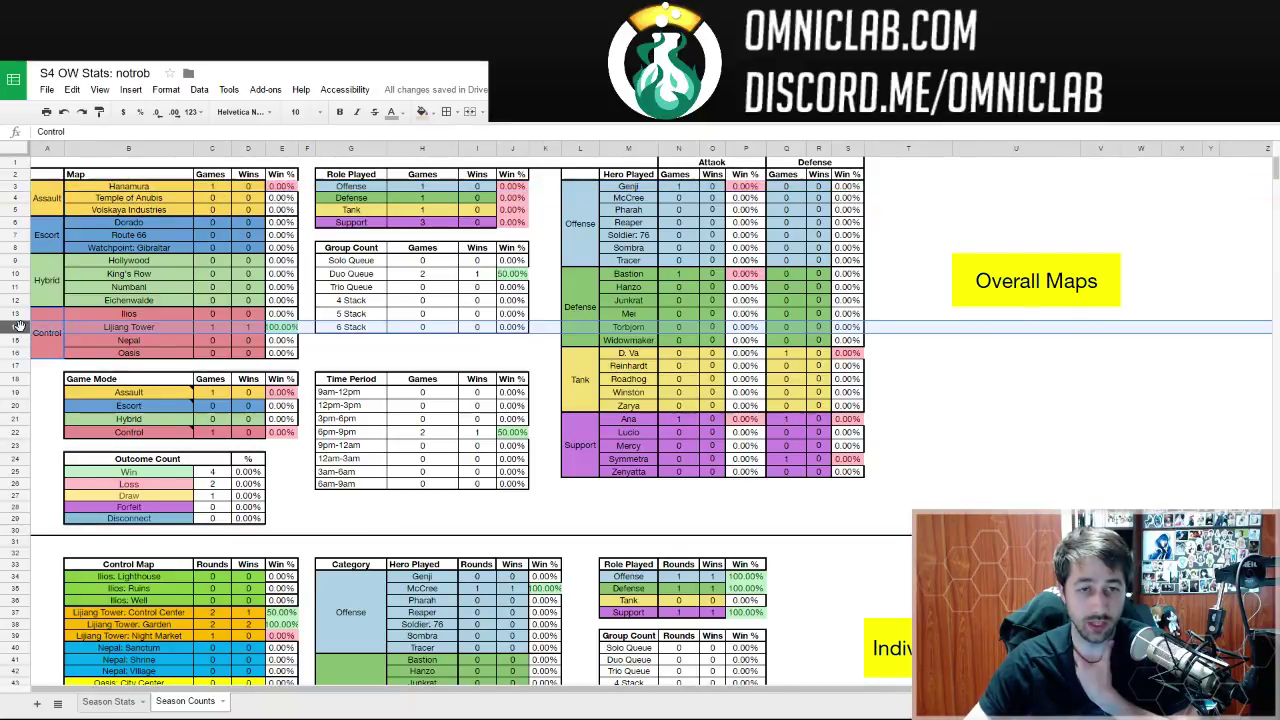
click(355, 274)
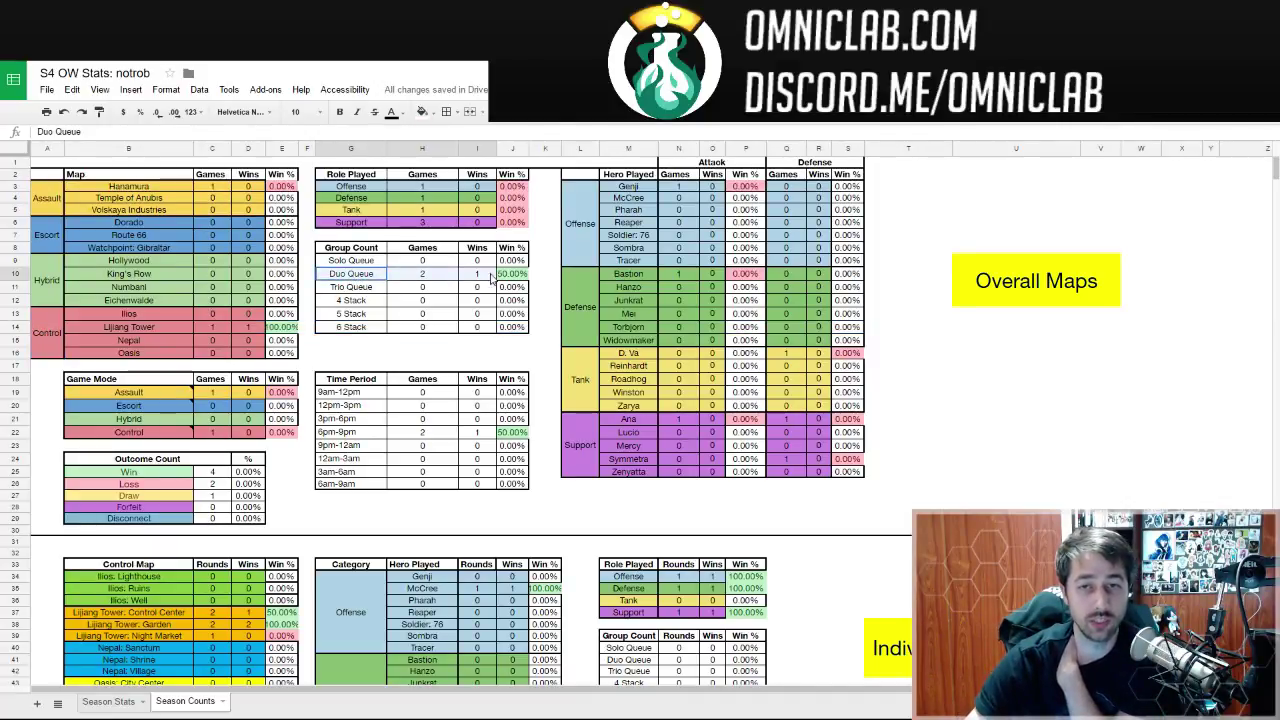
click(362, 261)
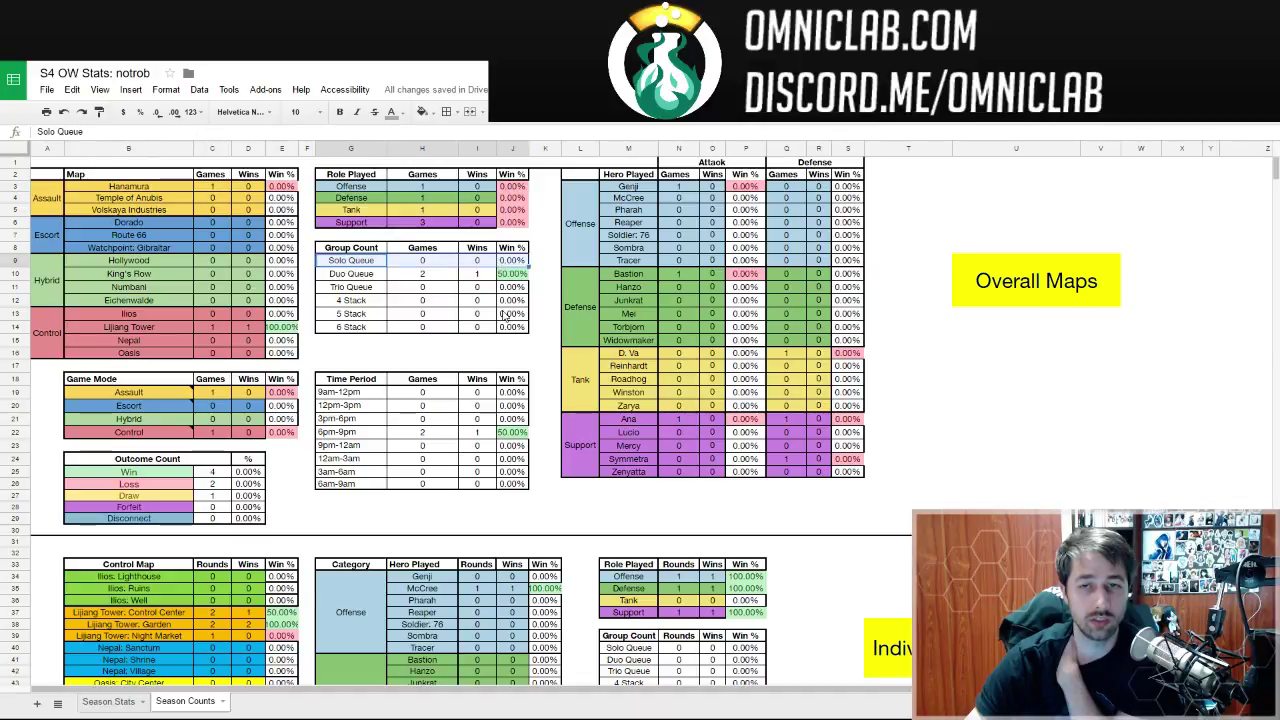
- Highlight the Offense role tally and the Offense, Defense, Tank and Support hero blocks
drag(350, 187, 487, 193)
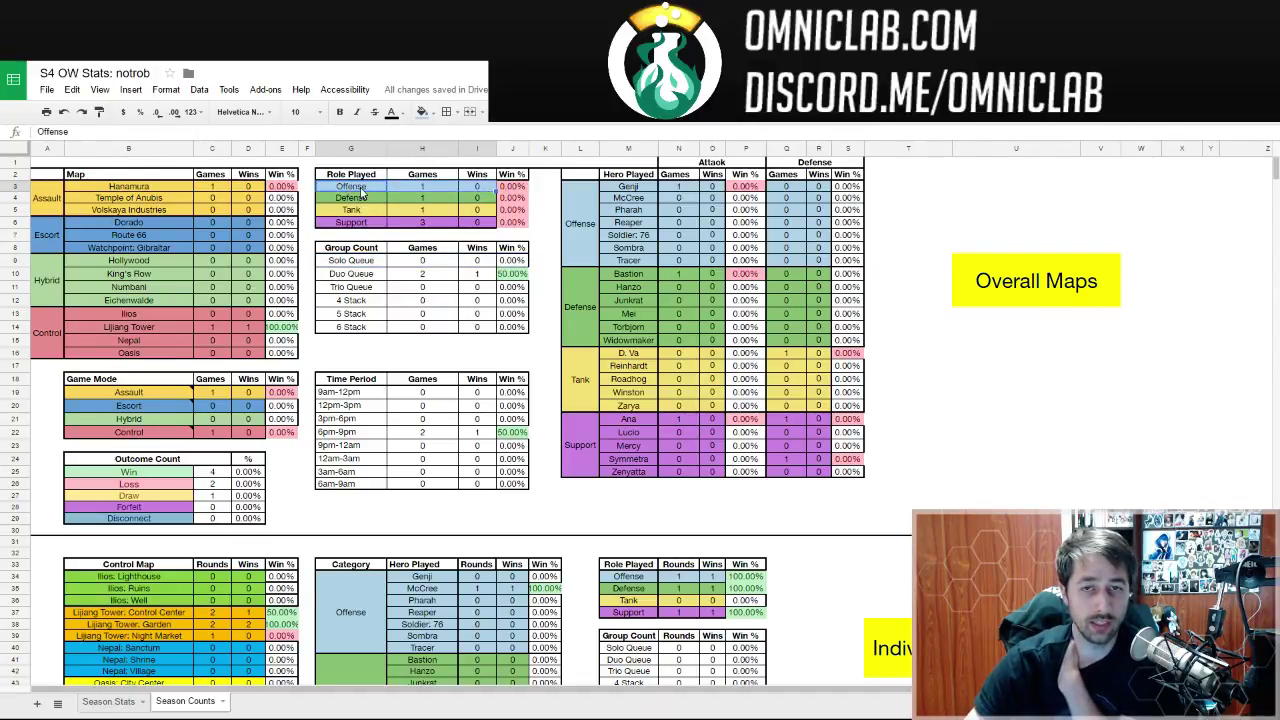
click(362, 192)
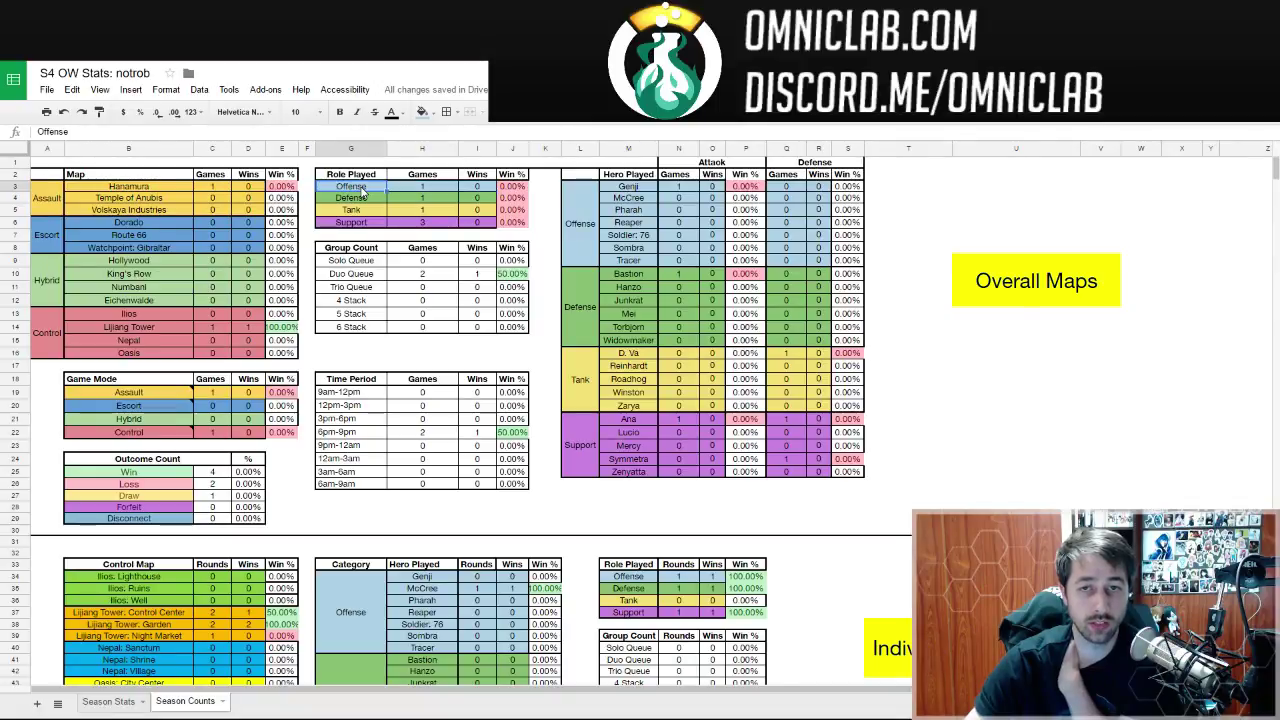
drag(365, 193, 500, 196)
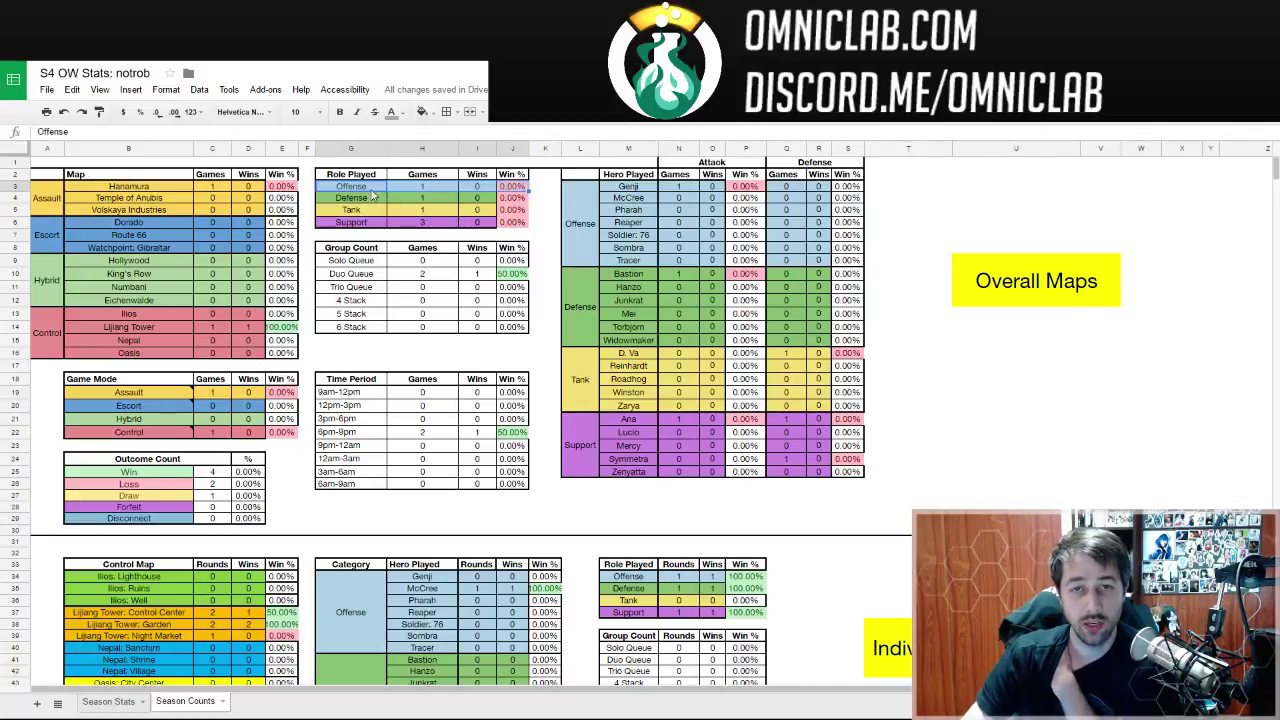
click(365, 190)
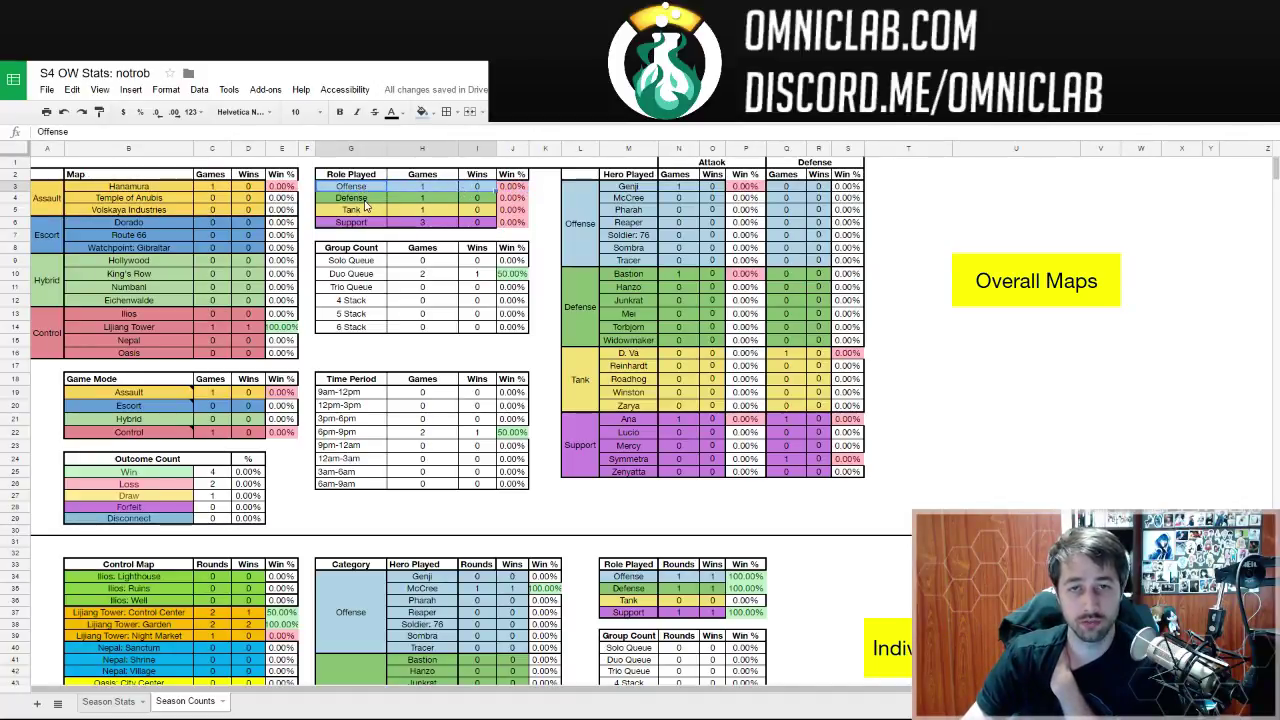
drag(599, 215, 790, 225)
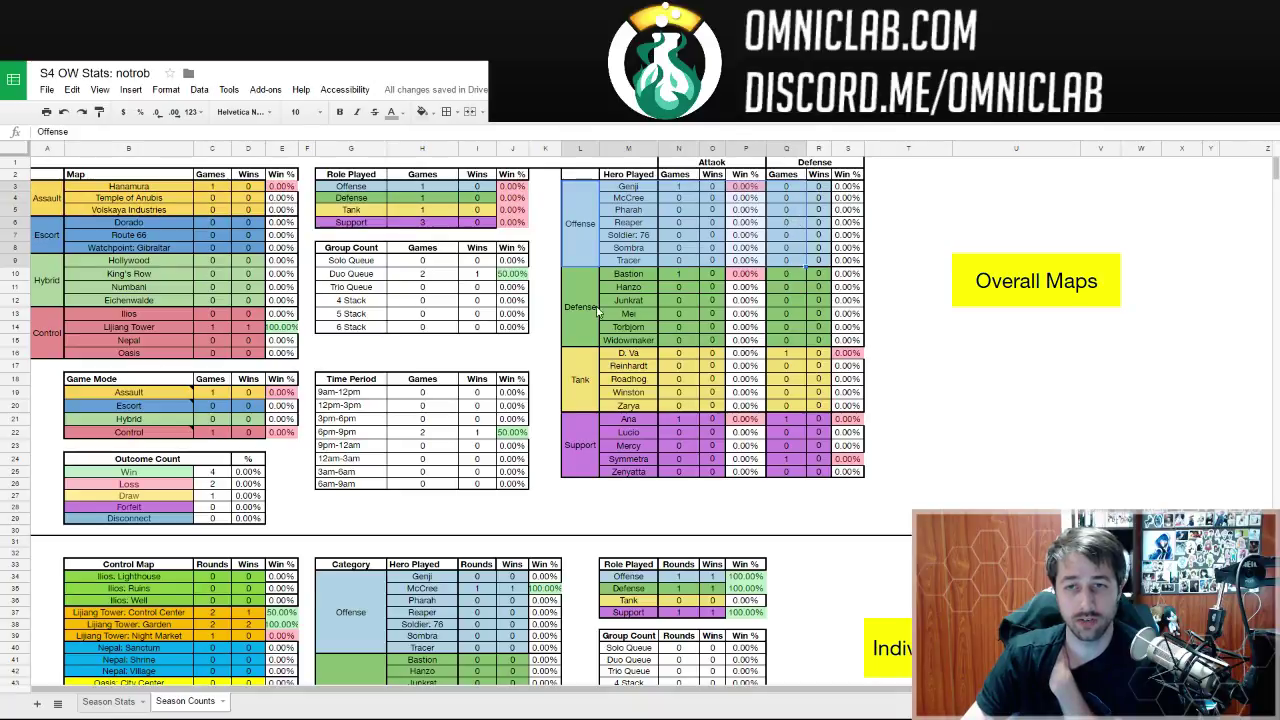
drag(580, 306, 772, 313)
drag(580, 379, 862, 402)
drag(580, 445, 868, 427)
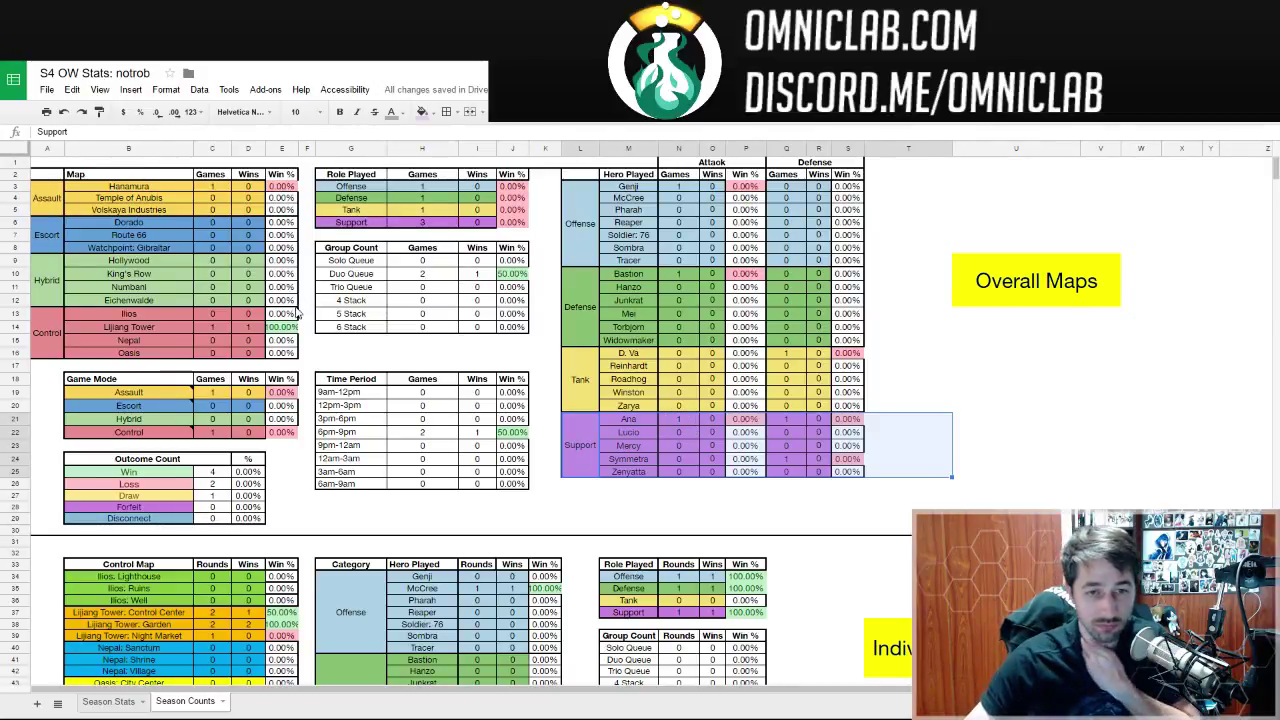
- Highlight the Assault and Escort map rows, the Assault mode tally, and the Win/Loss outcome counts
scroll(295, 318, down, 2)
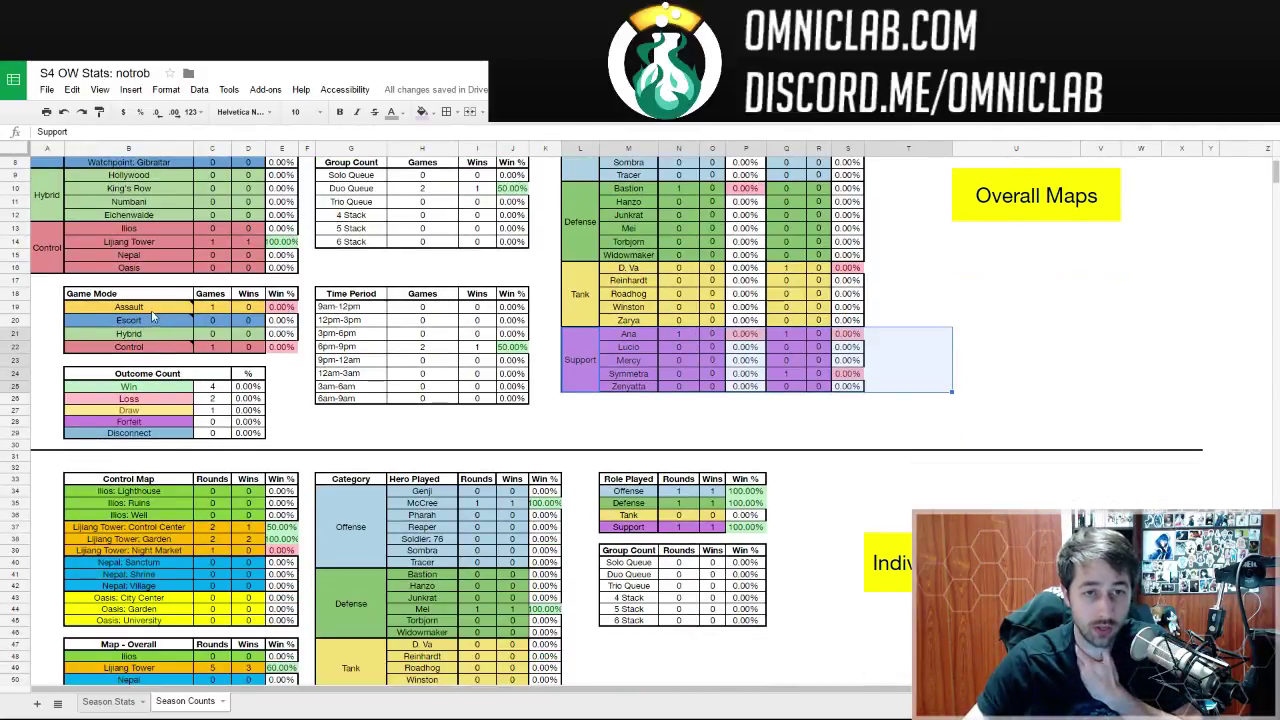
scroll(145, 314, up, 2)
click(16, 212)
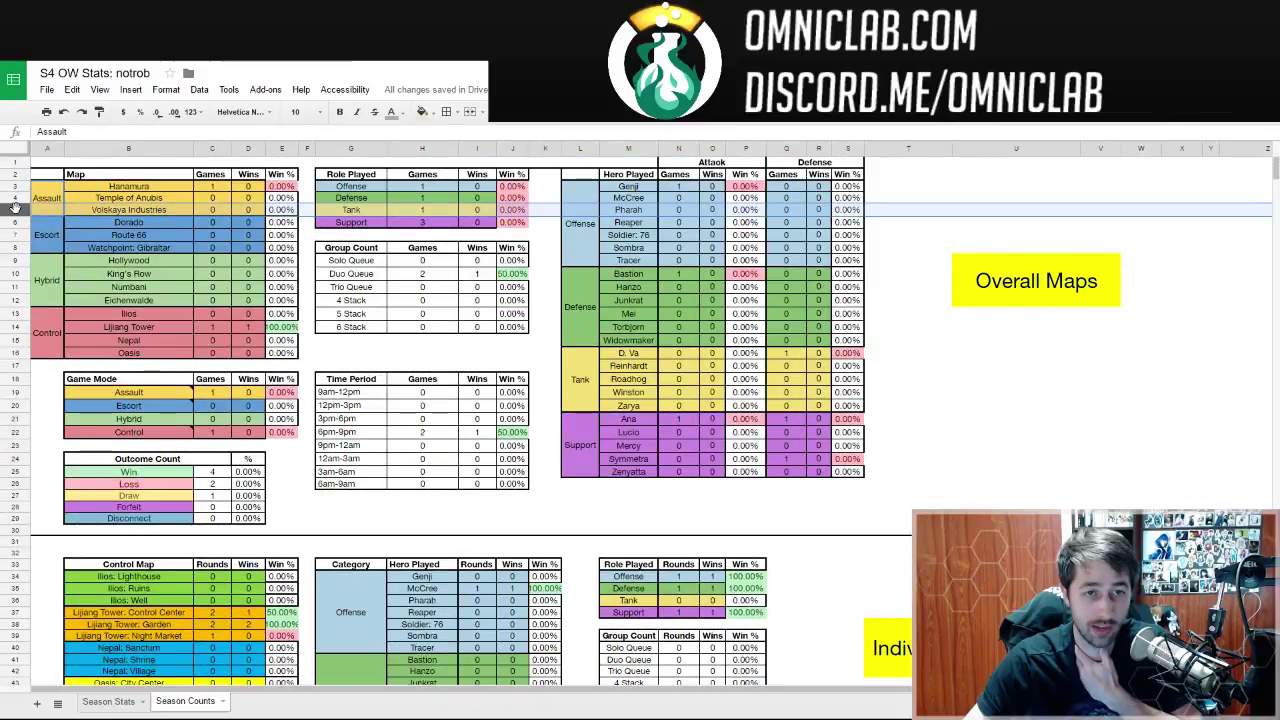
click(14, 248)
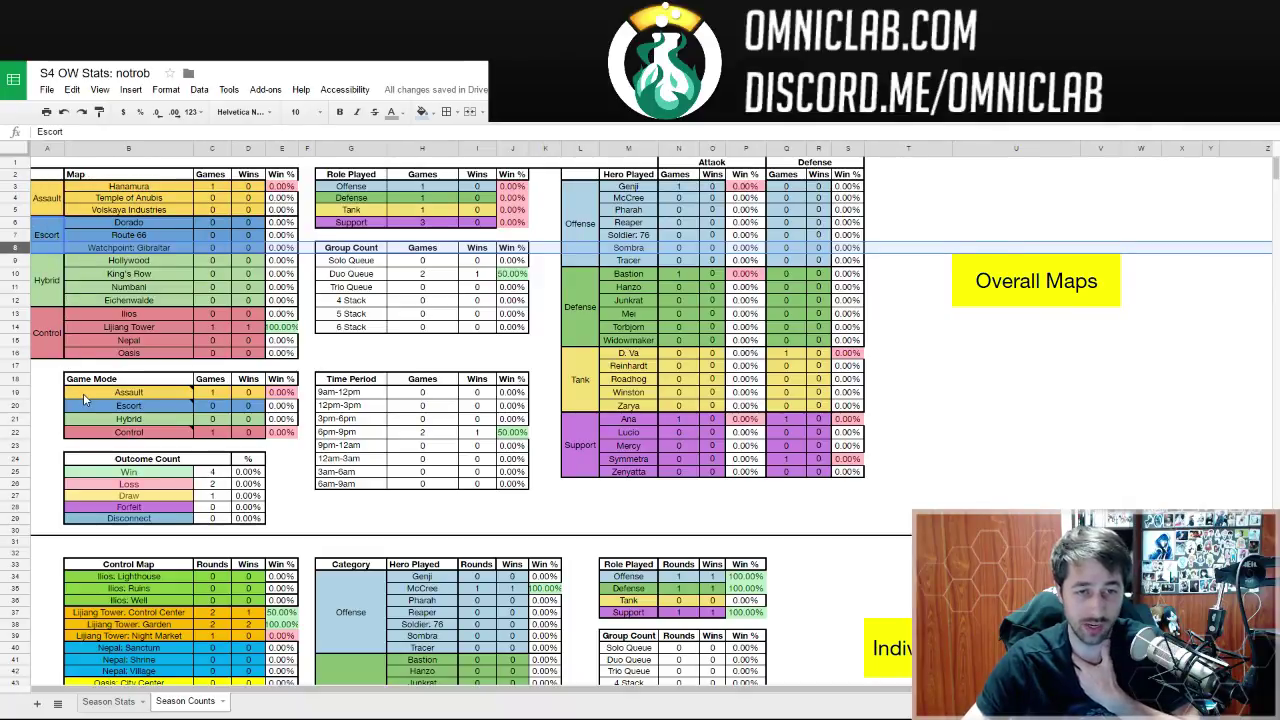
drag(80, 394, 285, 400)
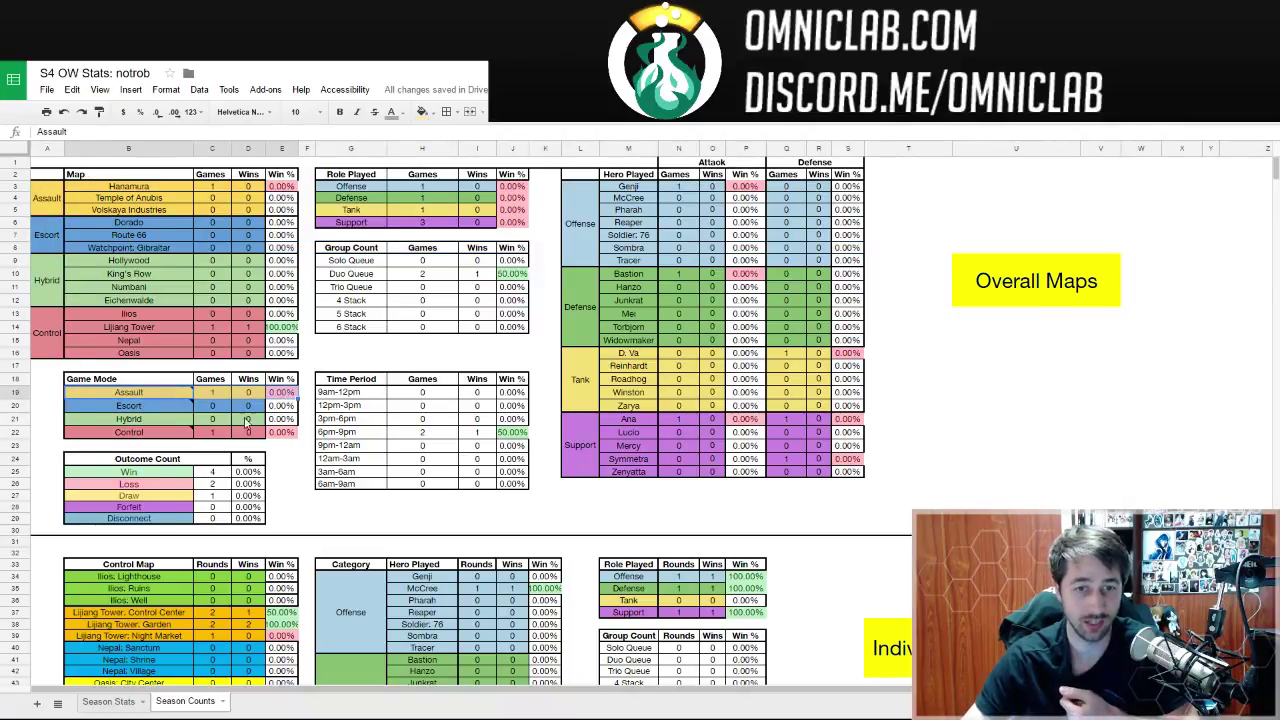
scroll(172, 413, down, 1)
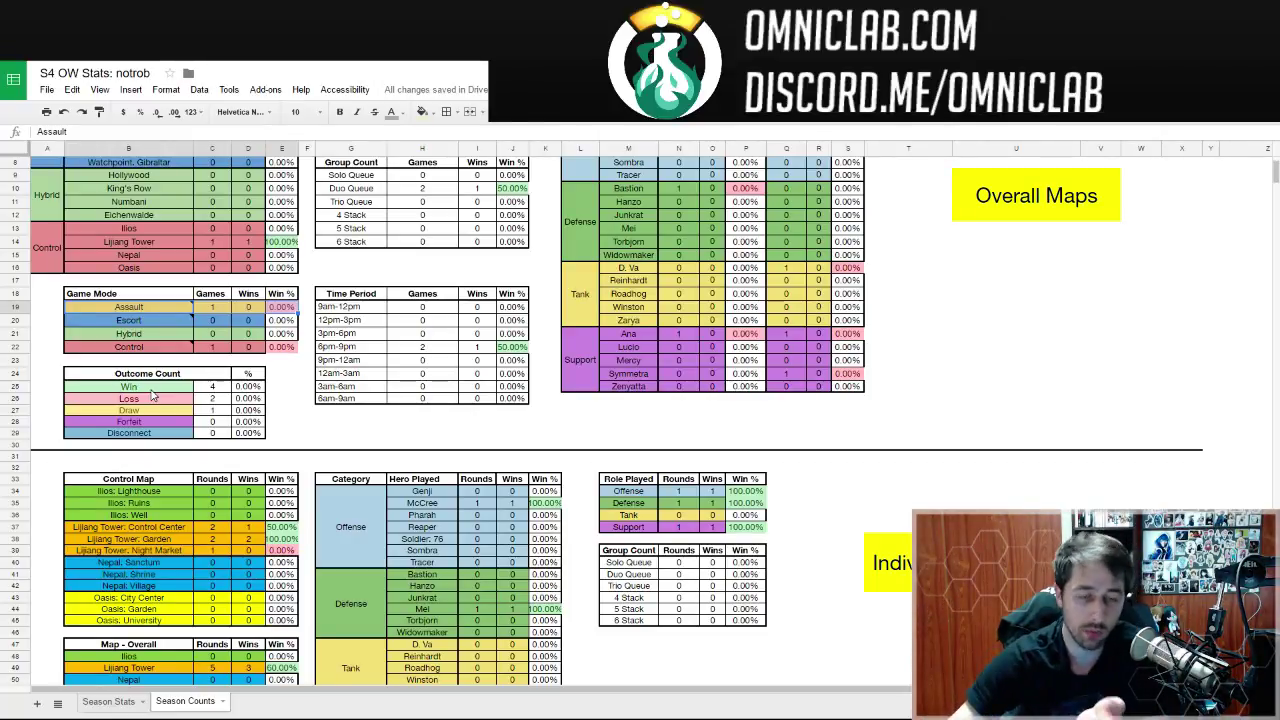
drag(150, 388, 250, 391)
click(250, 391)
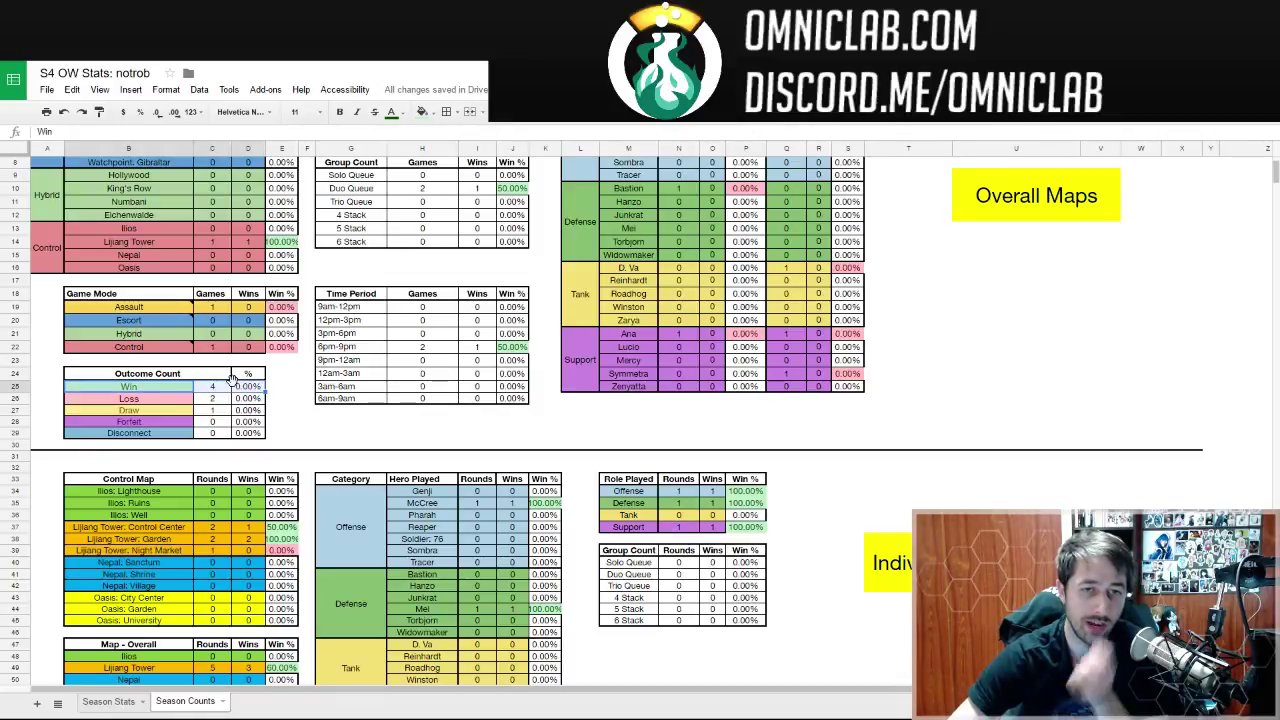
click(124, 399)
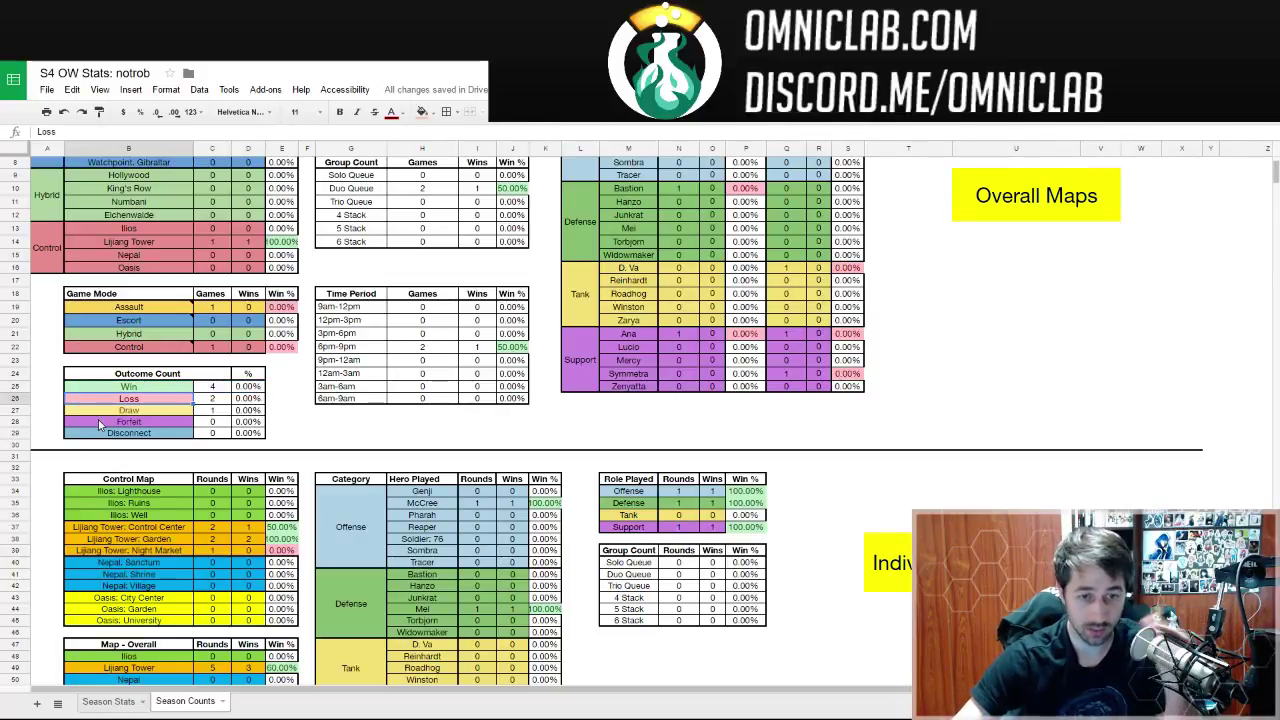
scroll(173, 424, down, 2)
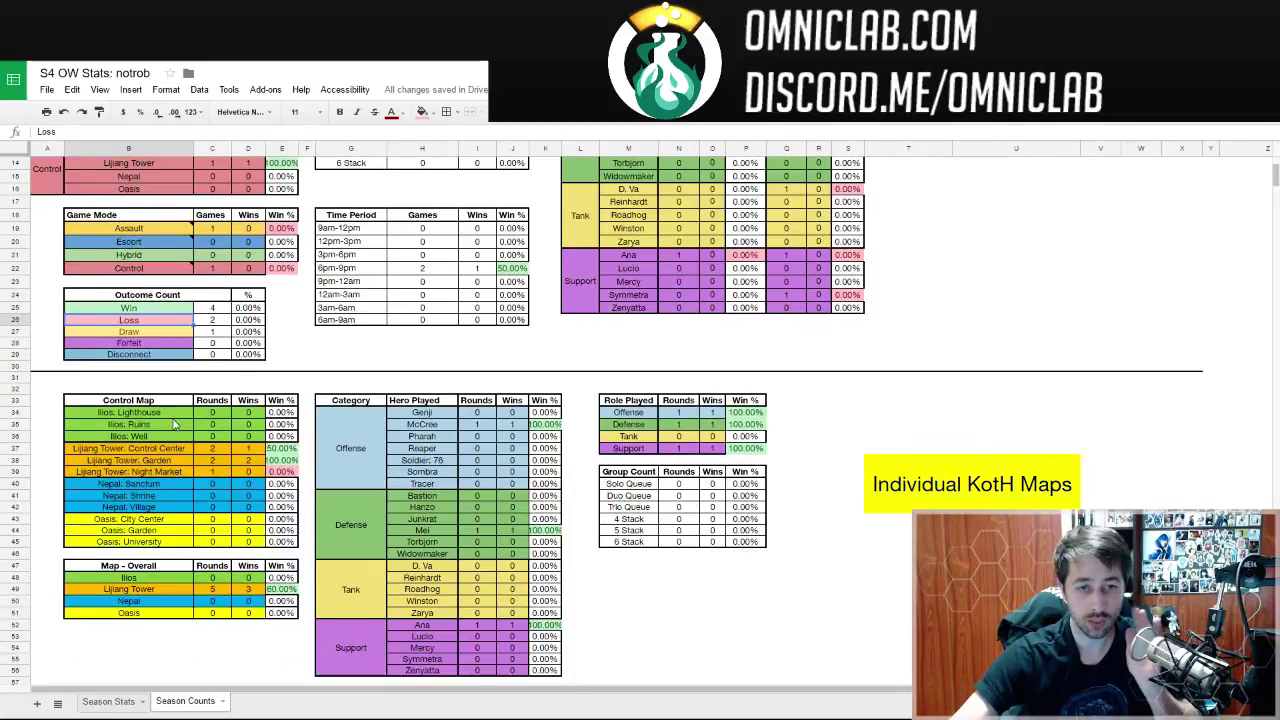
scroll(173, 424, up, 3)
scroll(173, 424, down, 2)
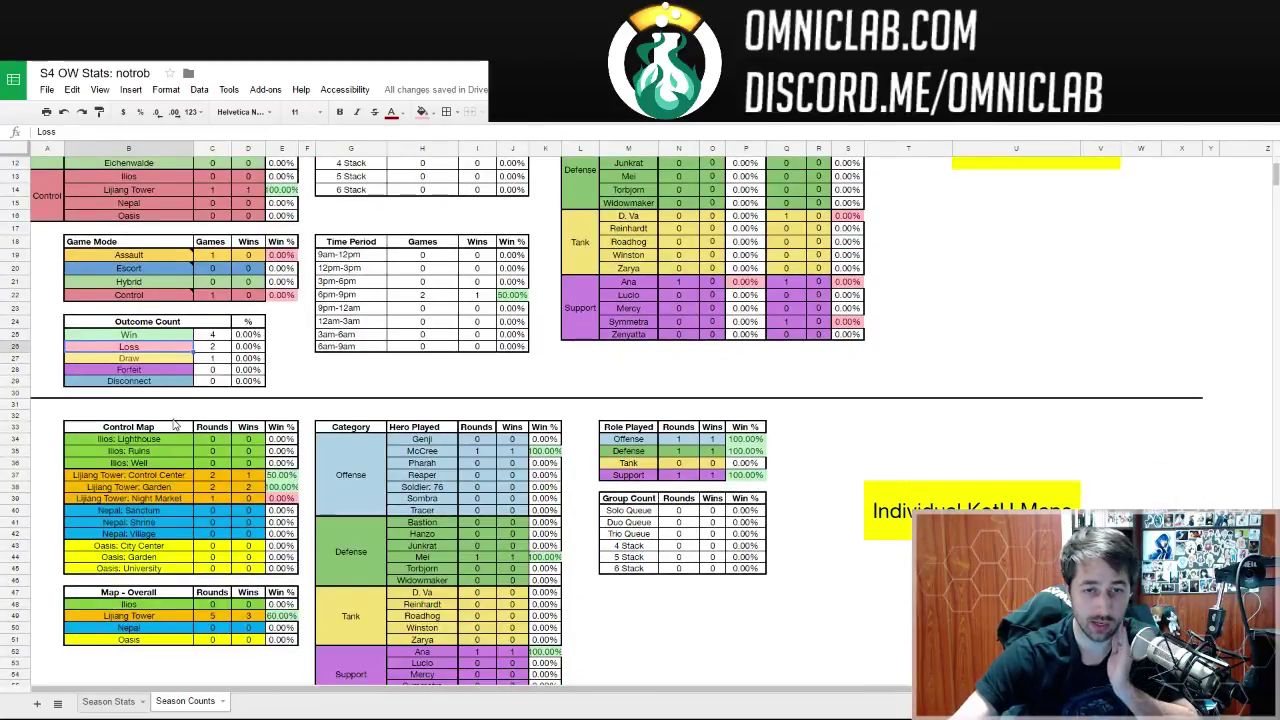
scroll(173, 424, down, 1)
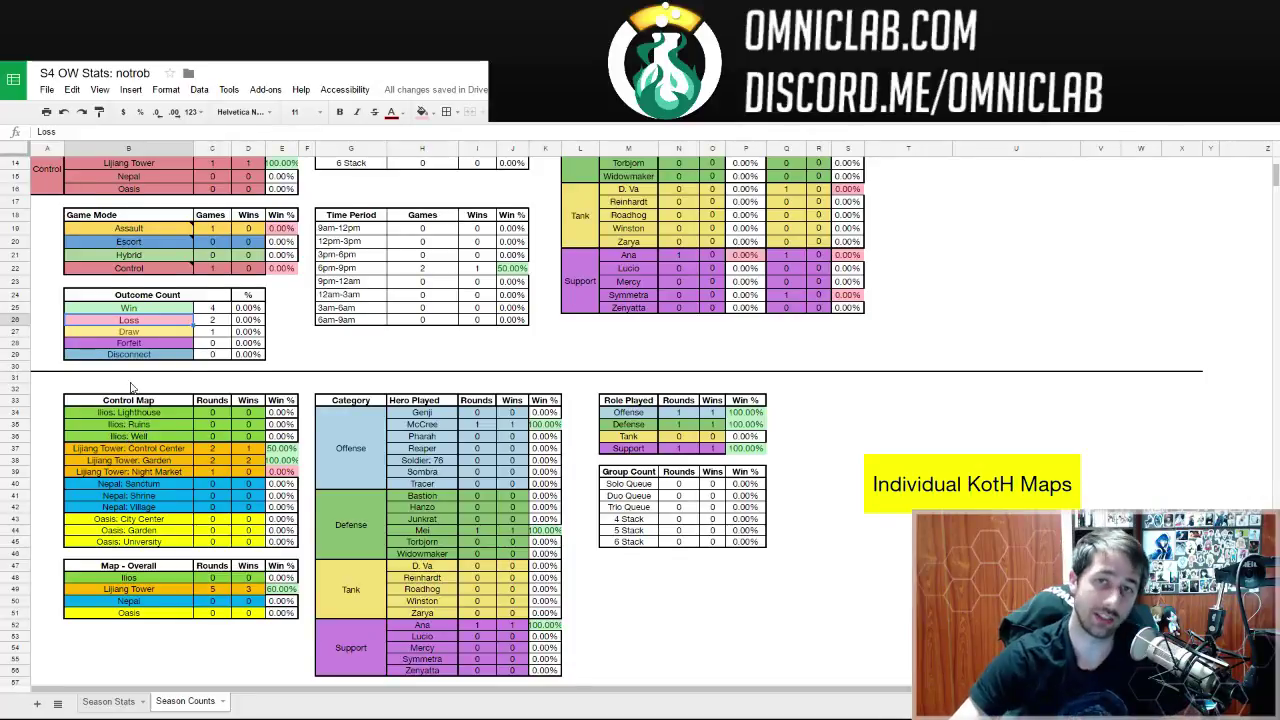
scroll(130, 387, up, 4)
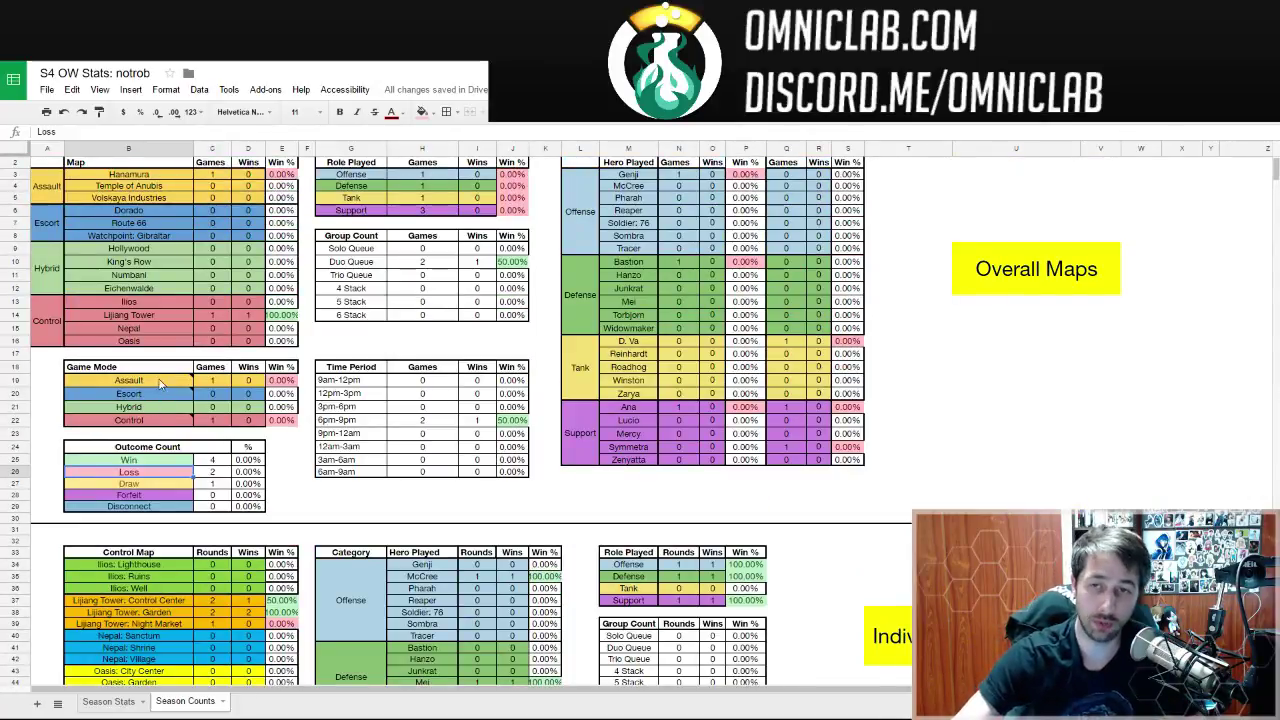
scroll(163, 383, down, 5)
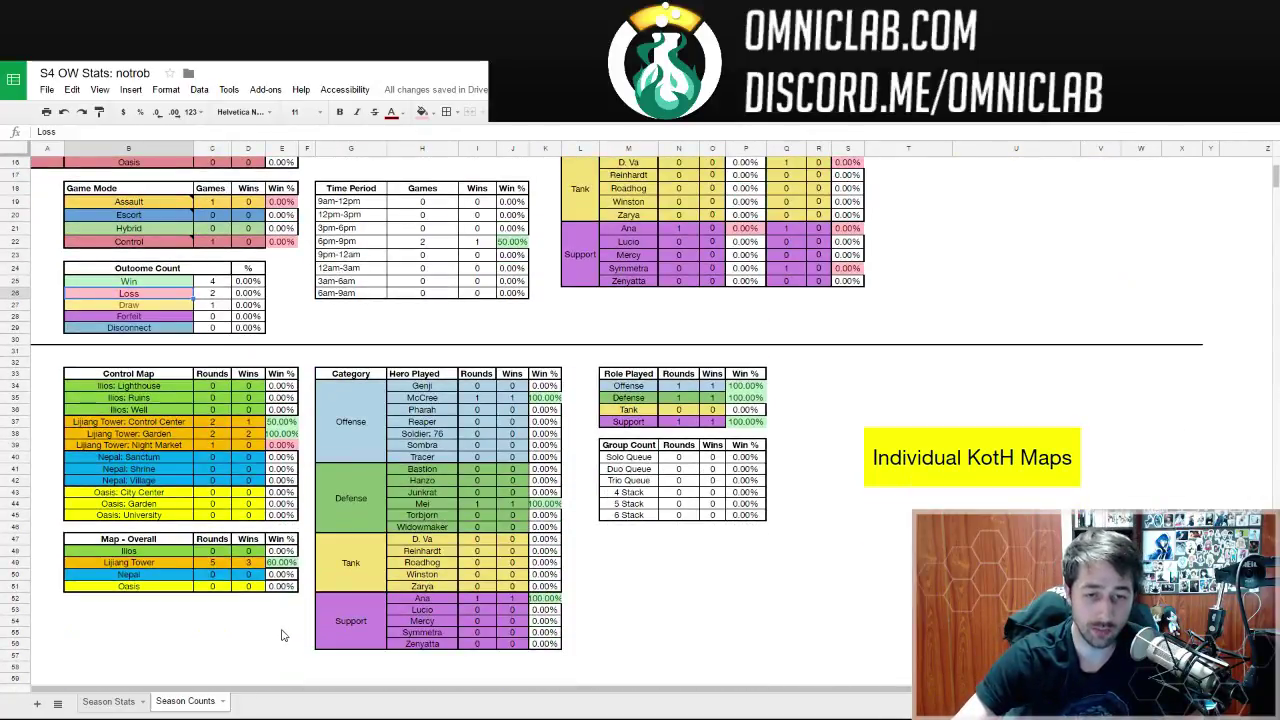
drag(282, 635, 282, 615)
mouse_move(288, 527)
mouse_down()
mouse_move(150, 435)
mouse_move(110, 318)
mouse_move(66, 268)
mouse_up()
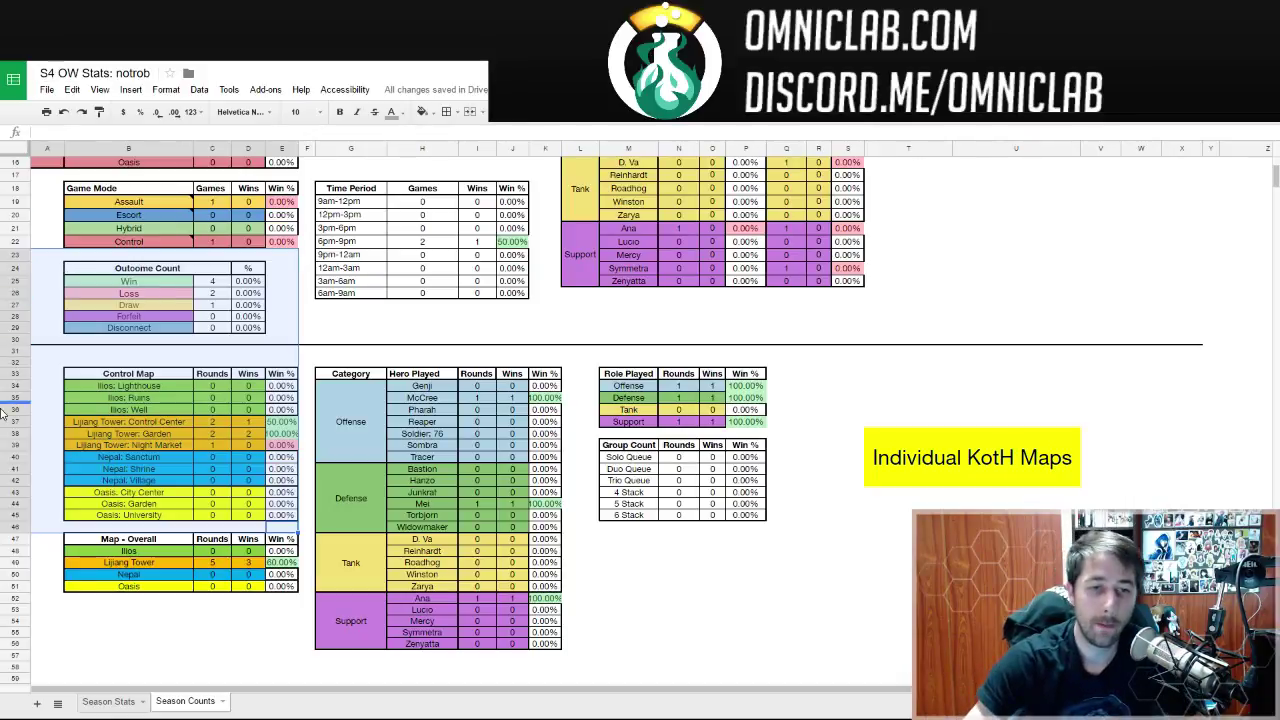
drag(100, 620, 310, 530)
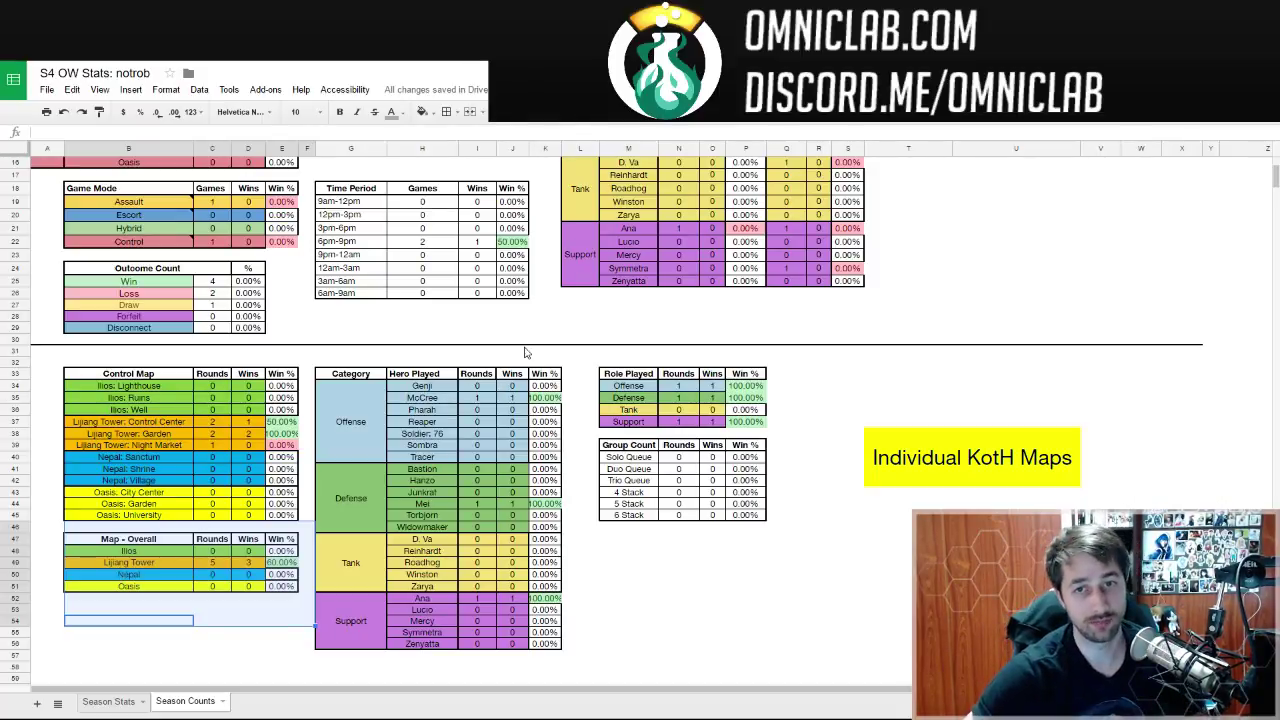
scroll(190, 355, up, 5)
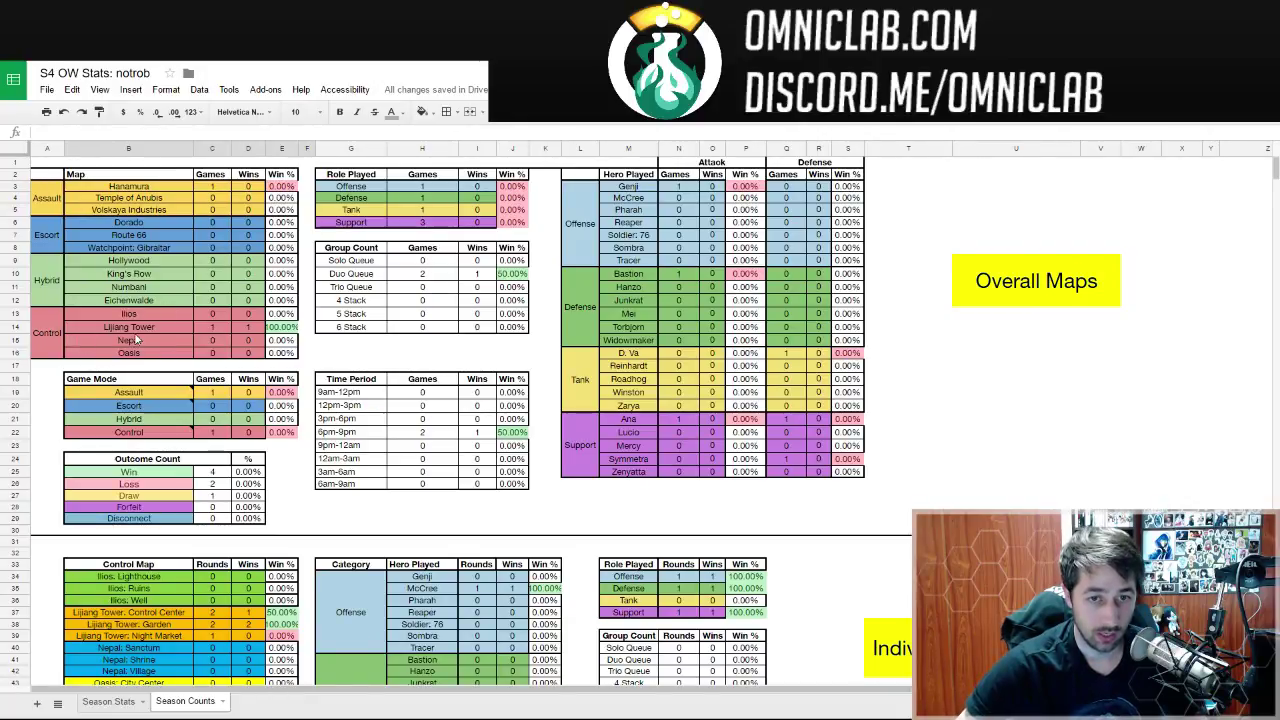
scroll(150, 334, down, 4)
scroll(160, 335, up, 3)
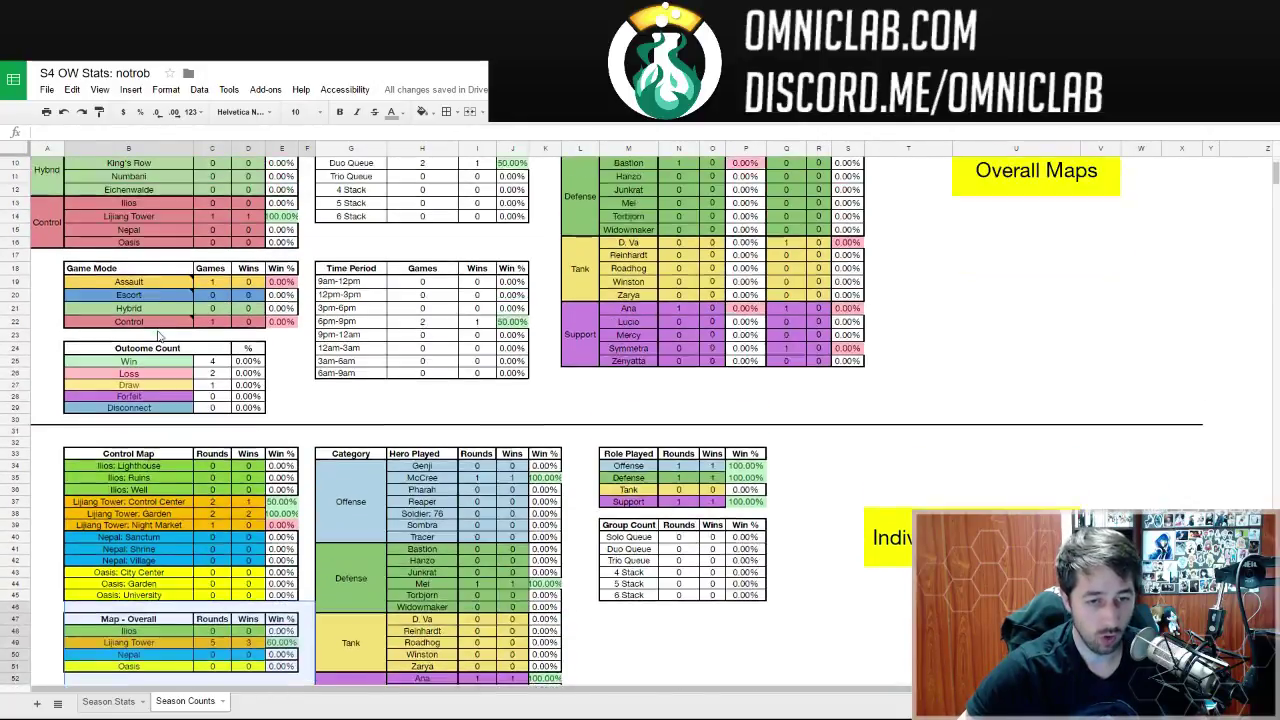
scroll(175, 350, down, 1)
scroll(180, 352, down, 2)
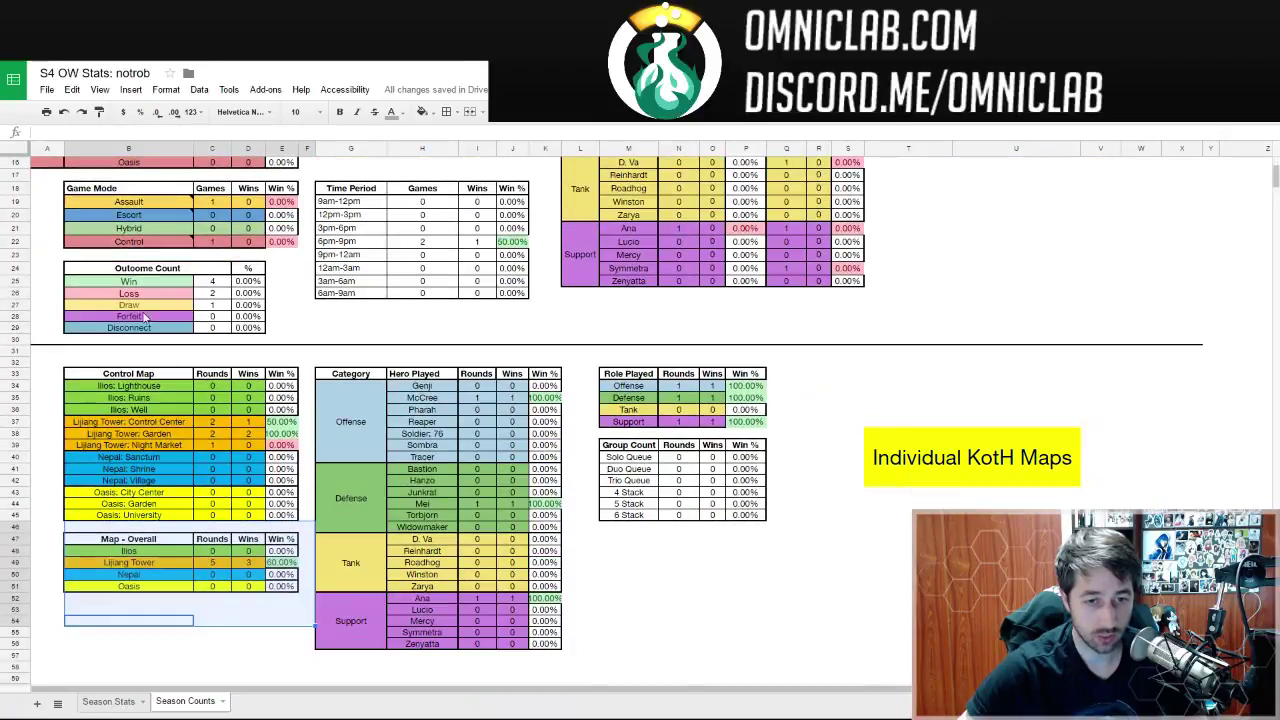
scroll(165, 573, up, 2)
scroll(176, 358, down, 2)
click(157, 470)
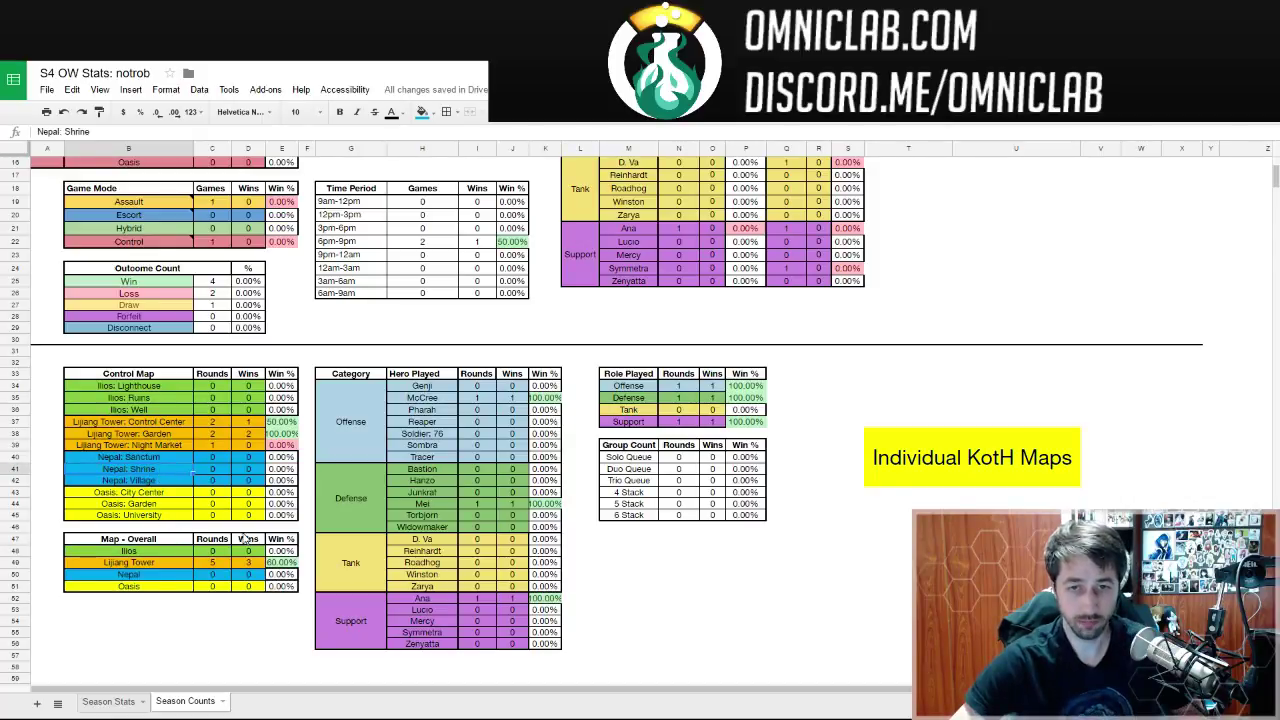
click(450, 425)
click(460, 568)
click(462, 632)
scroll(490, 515, up, 2)
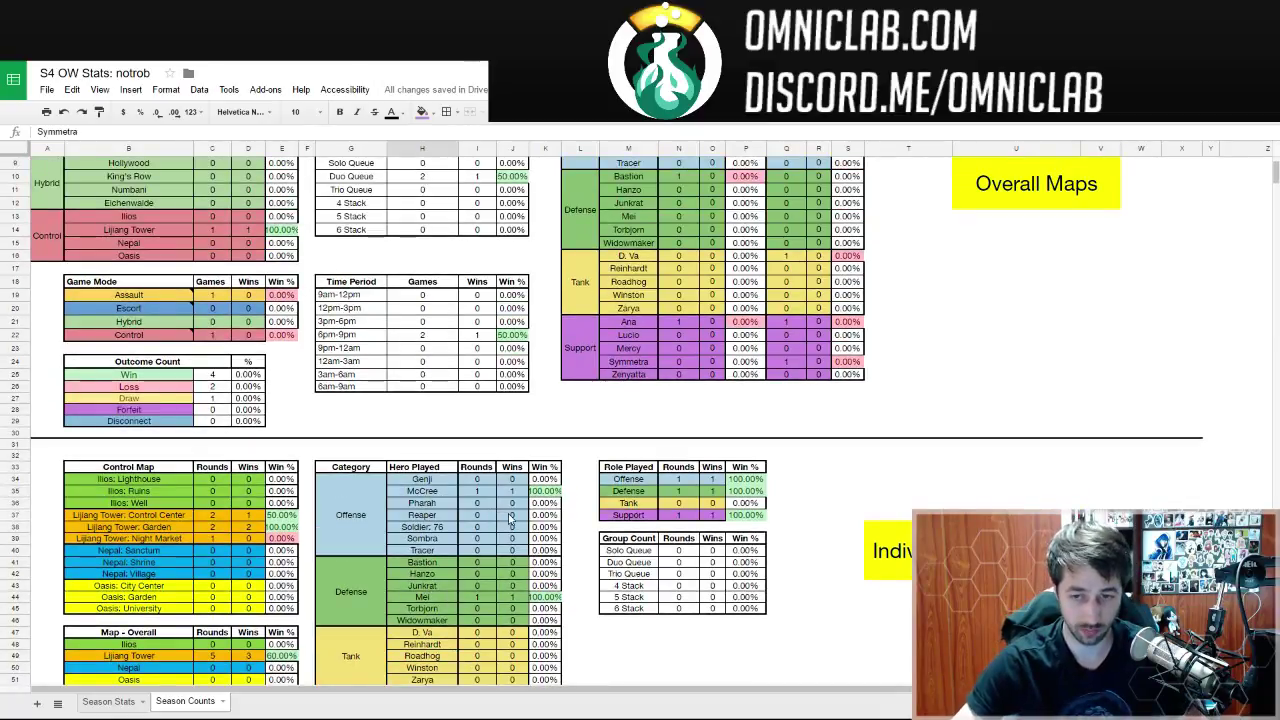
scroll(495, 510, up, 1)
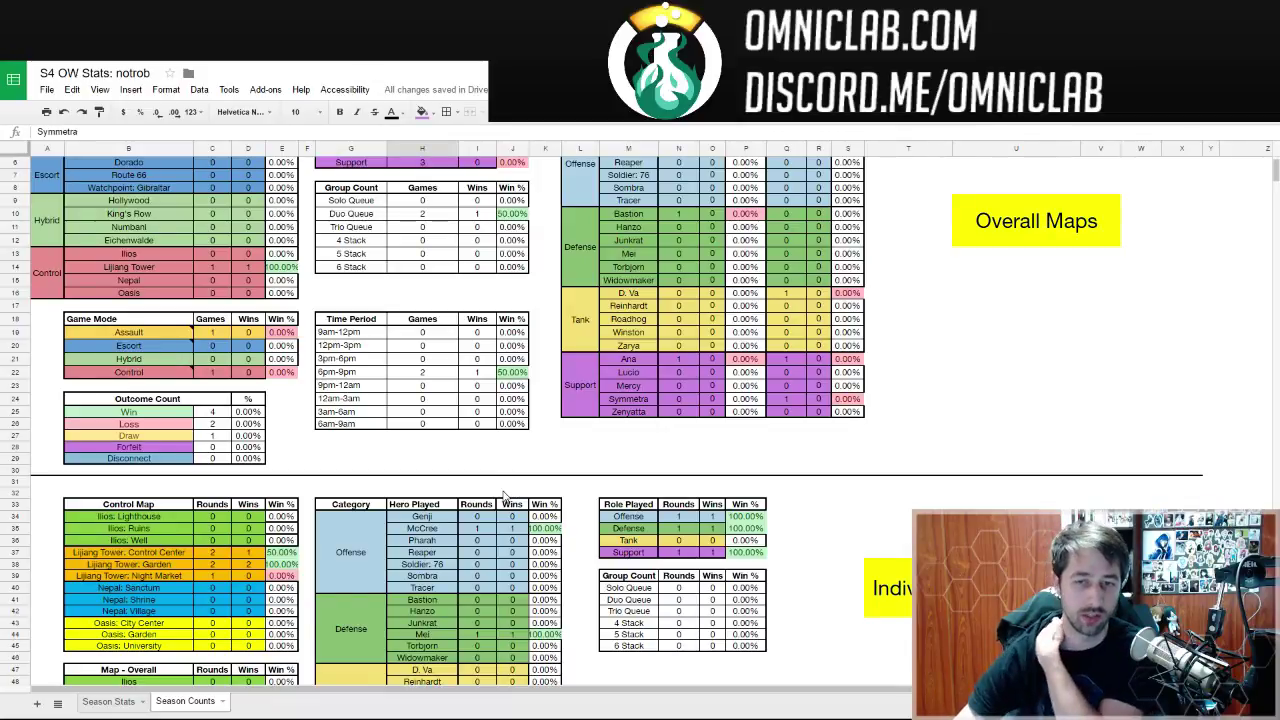
scroll(507, 495, down, 4)
scroll(683, 608, up, 6)
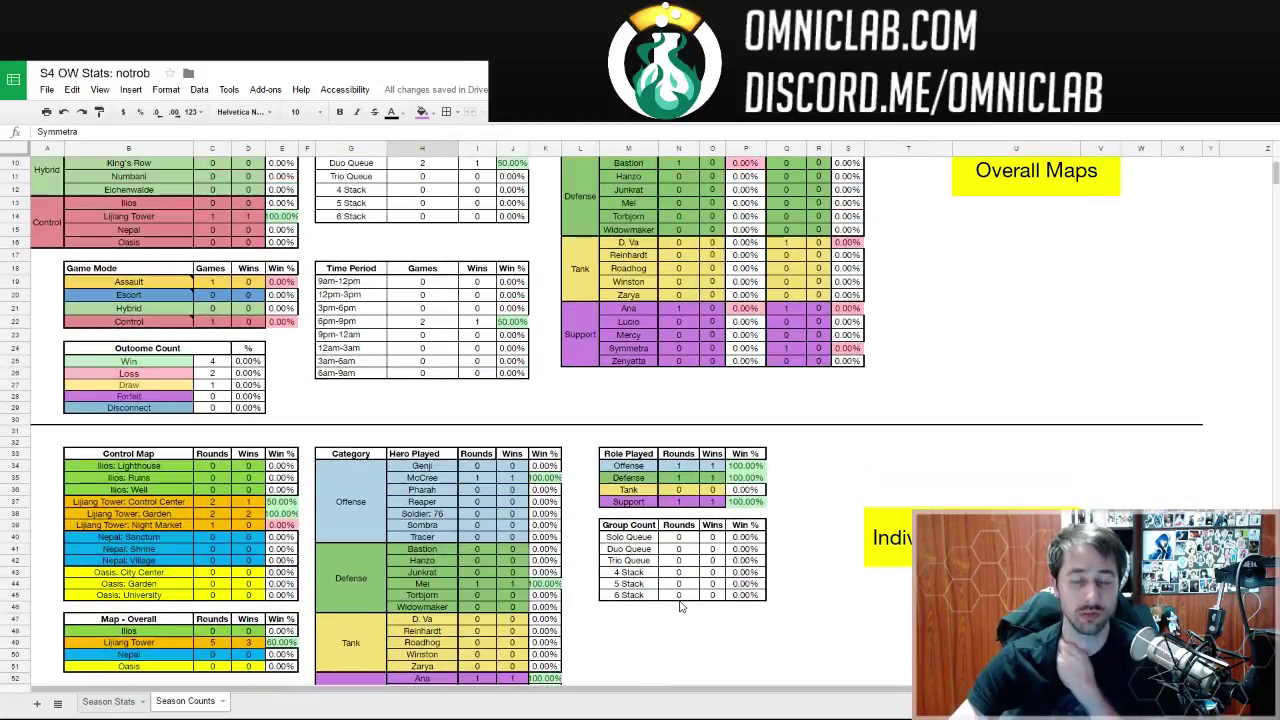
- Return to Season Stats and inspect the Placement SR, Won, Lost, Draw and Forfeit COUNTIF totals
click(108, 701)
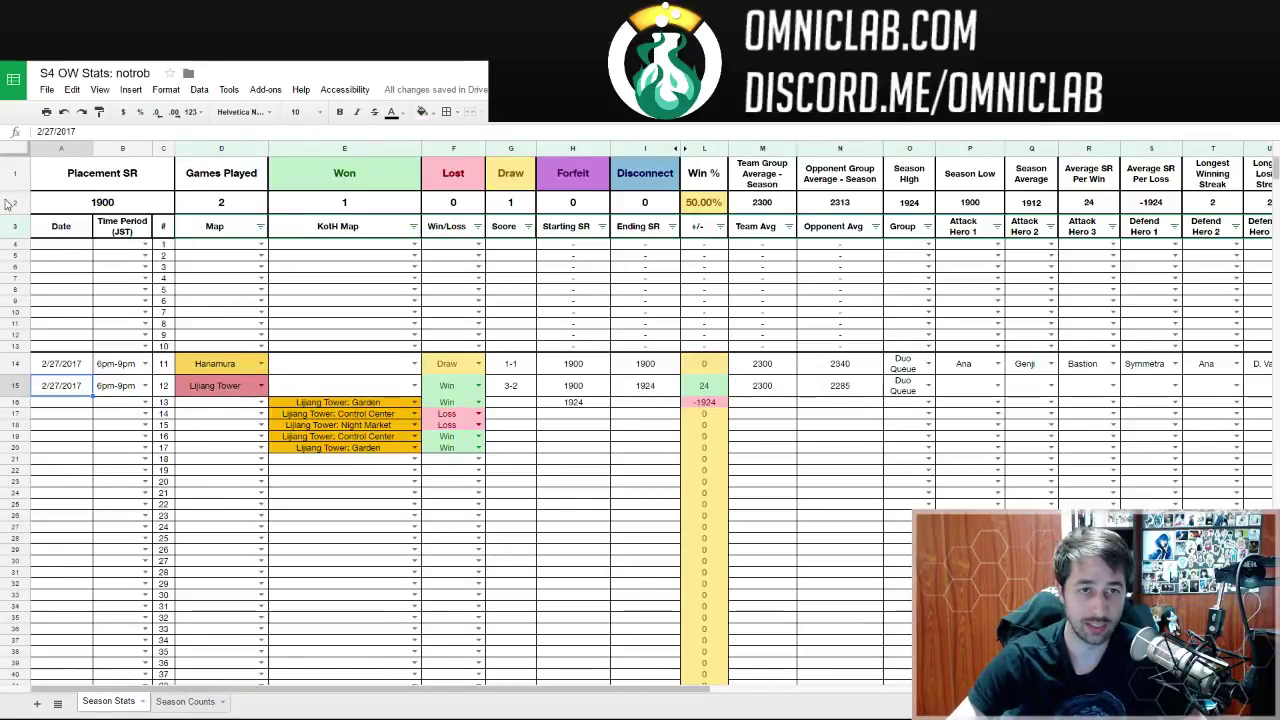
drag(62, 178, 56, 205)
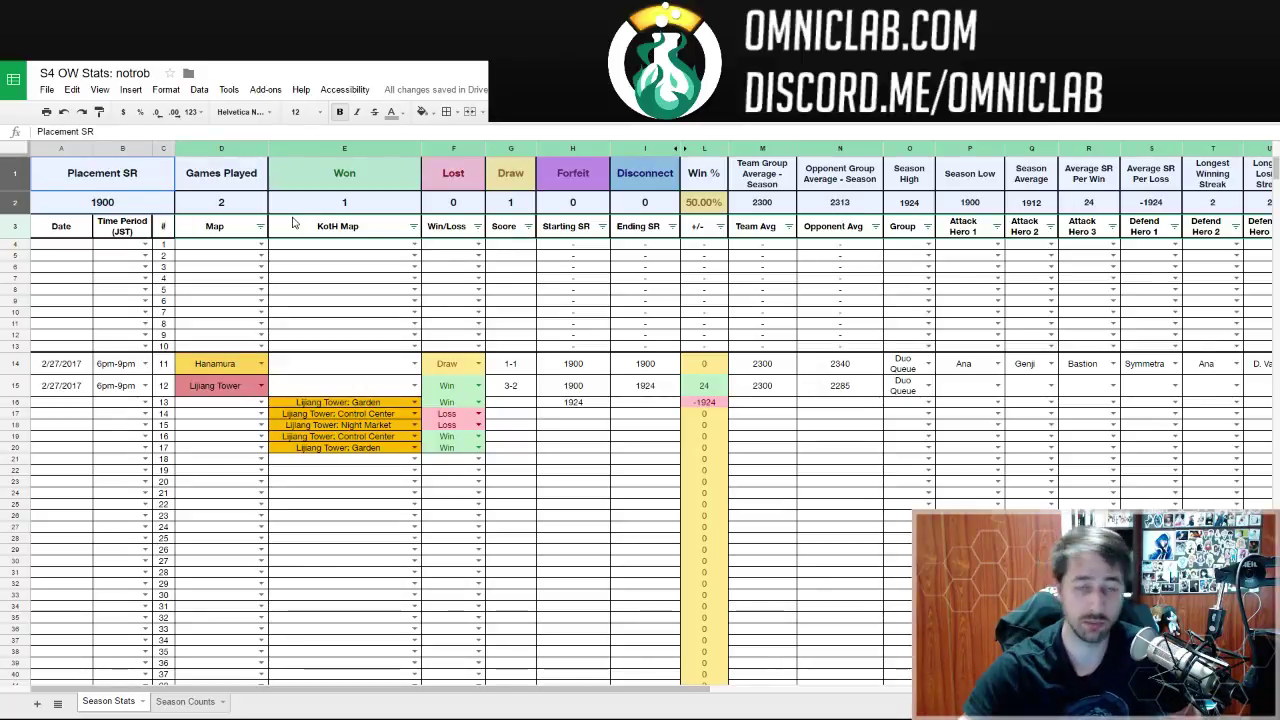
click(344, 202)
click(470, 203)
click(505, 203)
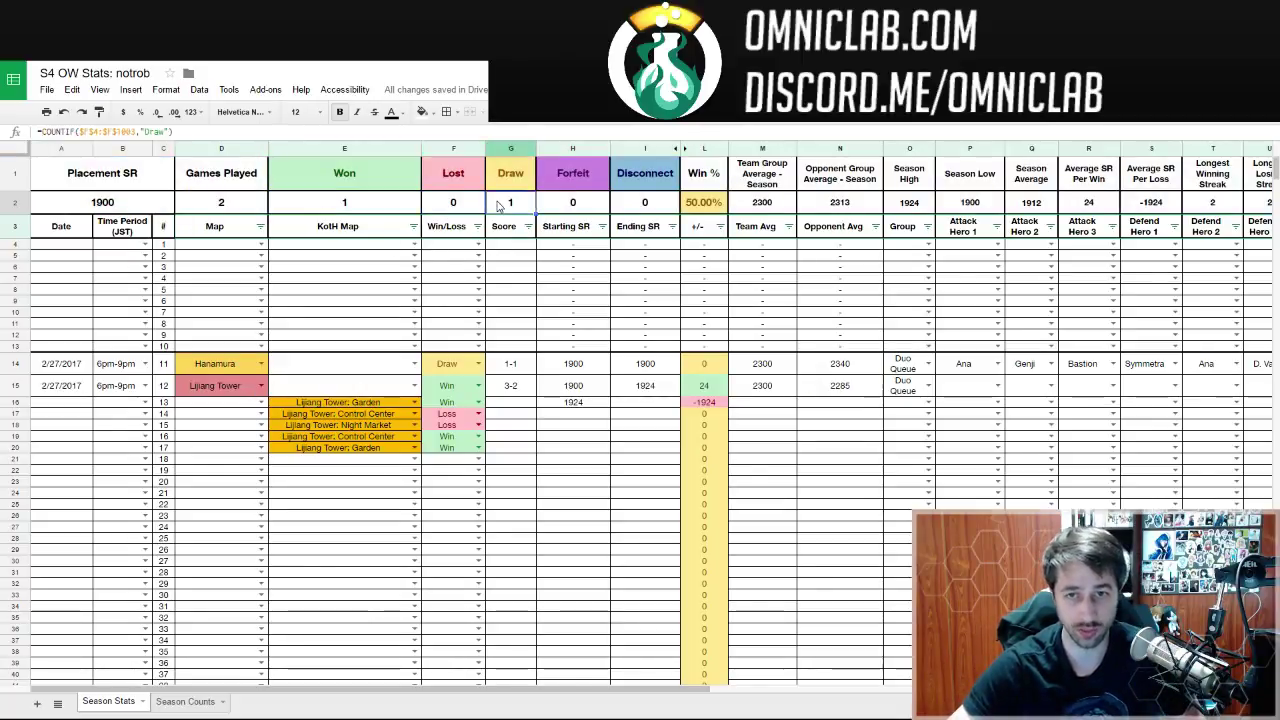
click(566, 205)
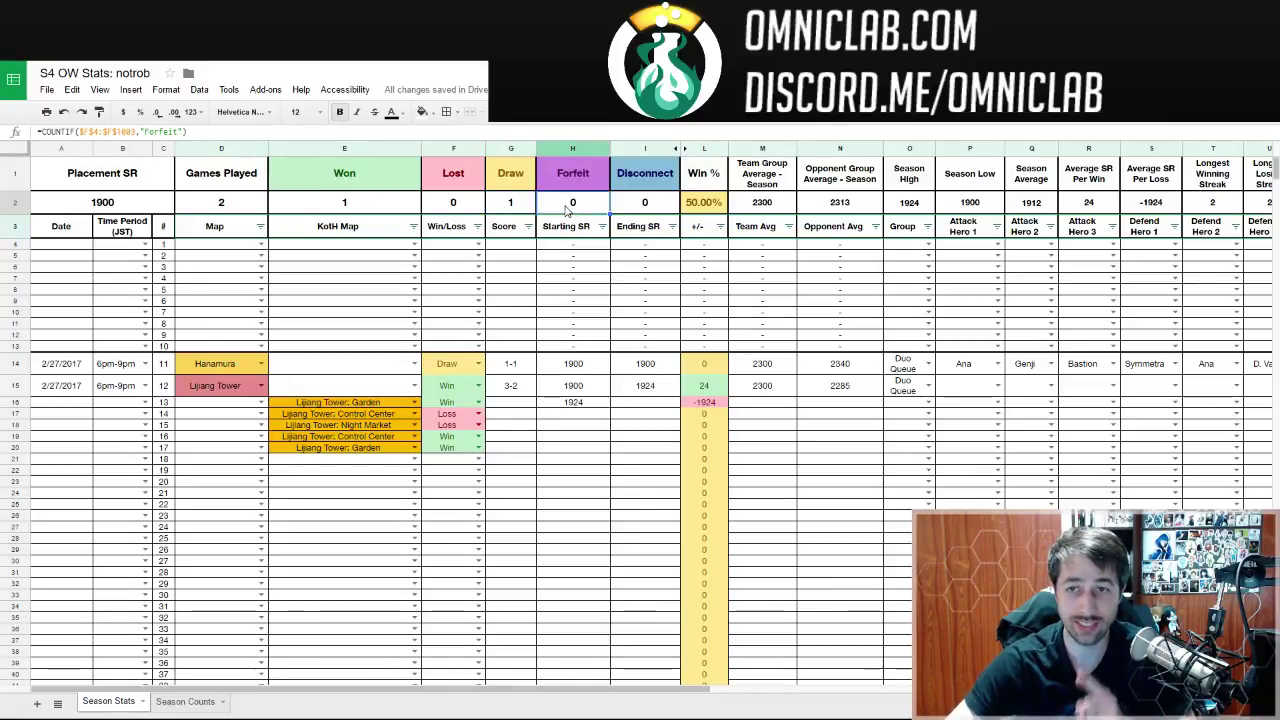
click(477, 458)
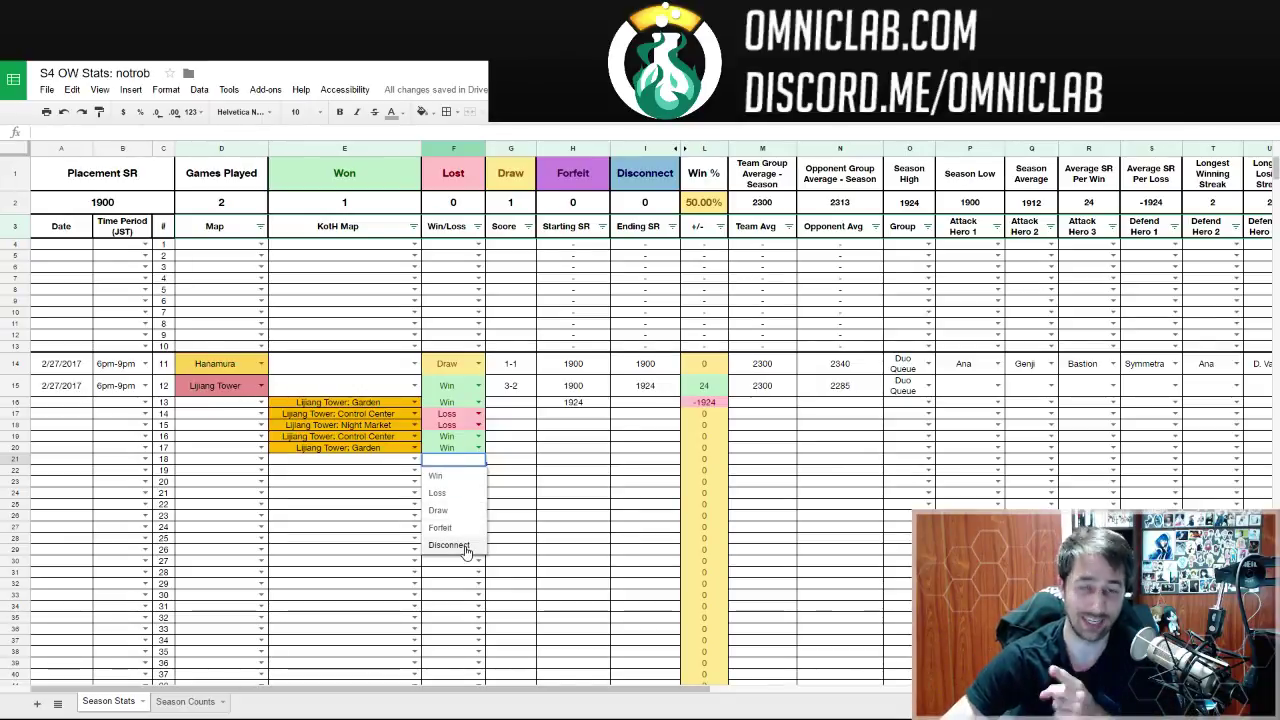
- Record game 18's result as Disconnect and its map as Dorado
key(Tab)
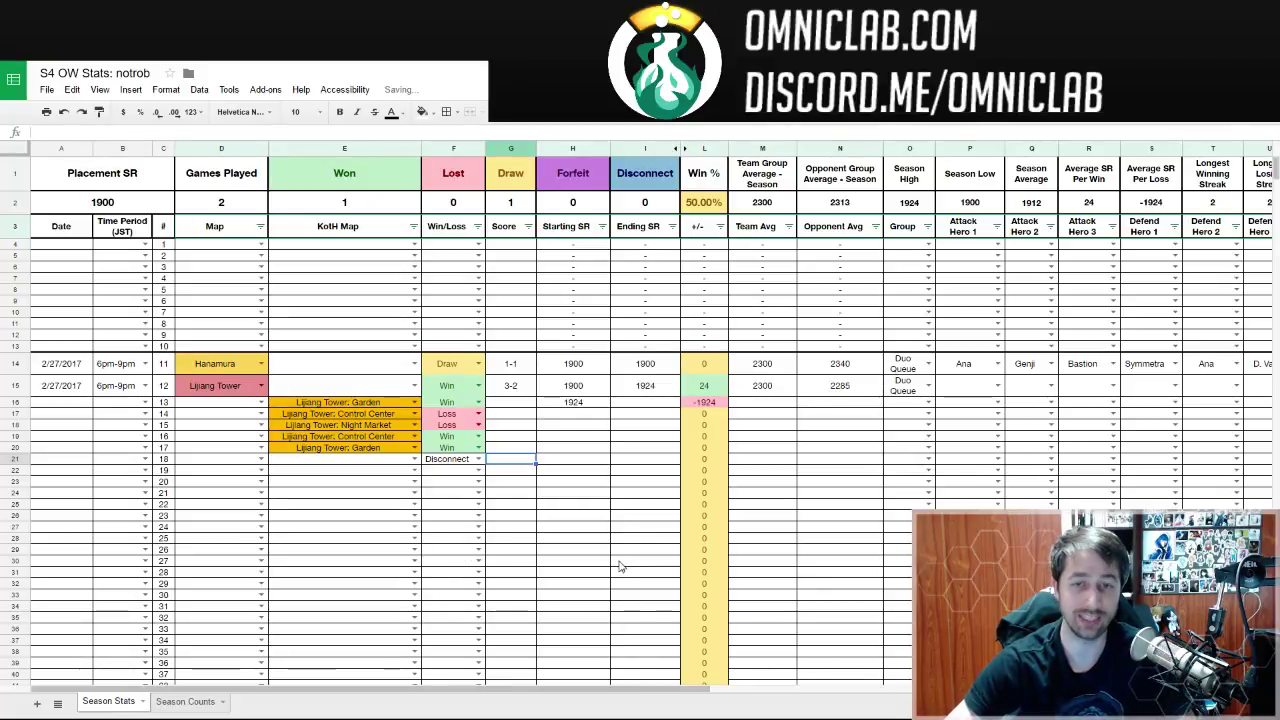
click(414, 458)
click(261, 458)
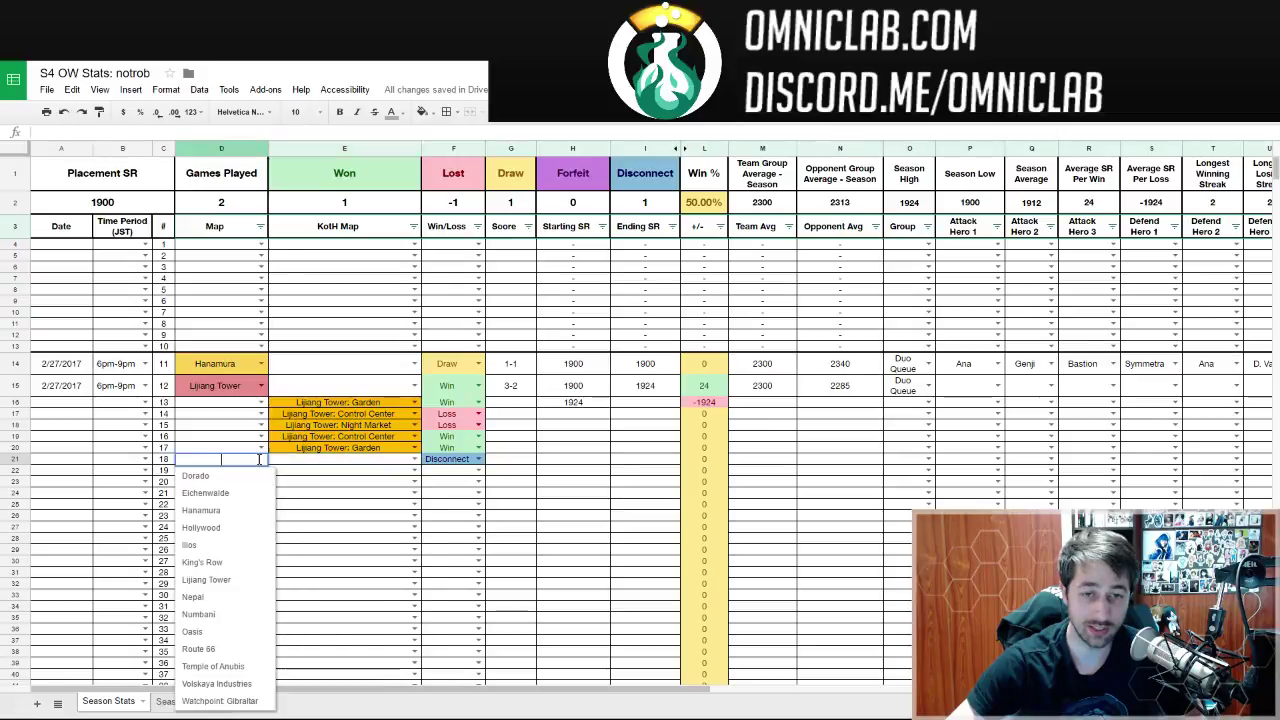
click(264, 477)
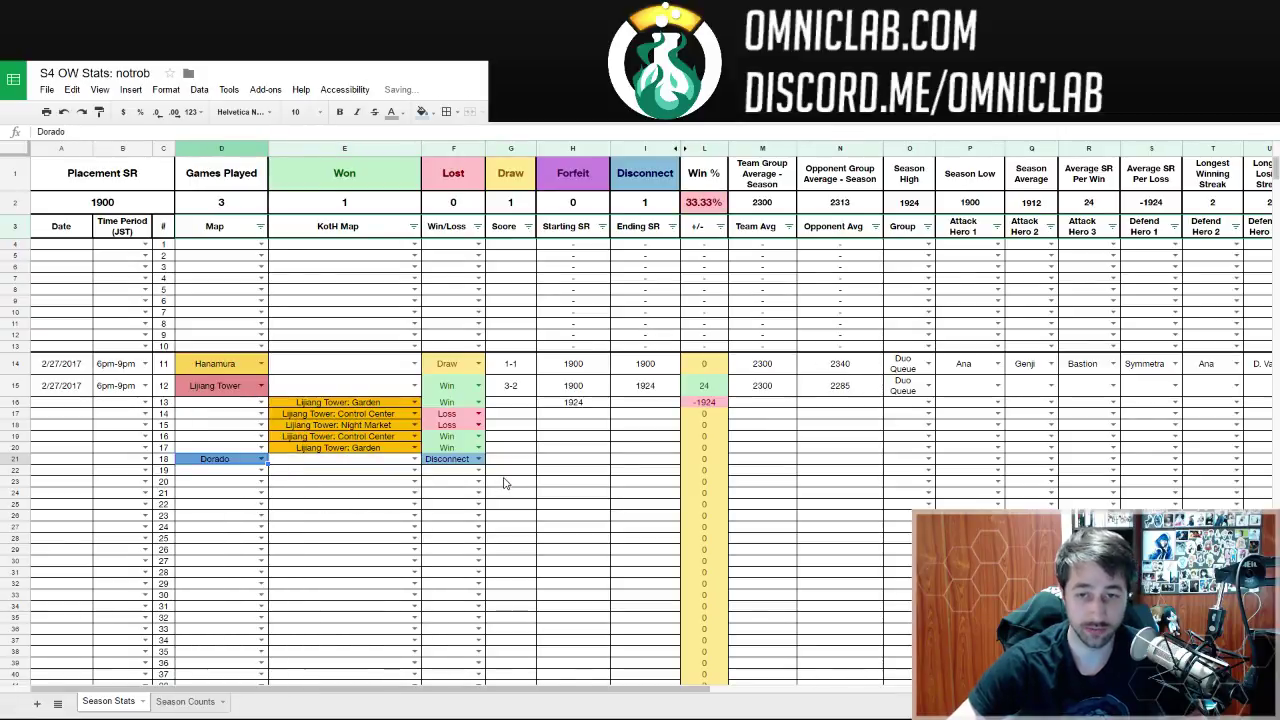
- Enter a trial 1-0 score and 1924 starting SR for game 18, then delete them
click(521, 462)
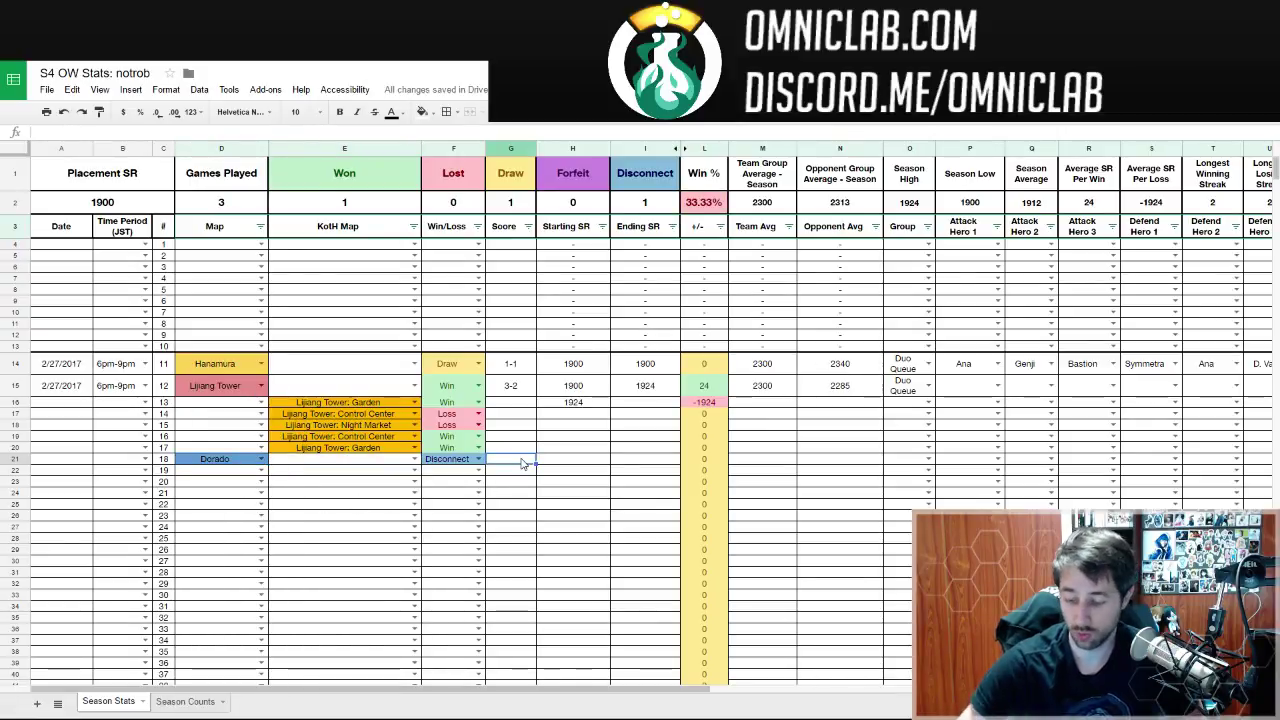
text(1-0)
key(Tab)
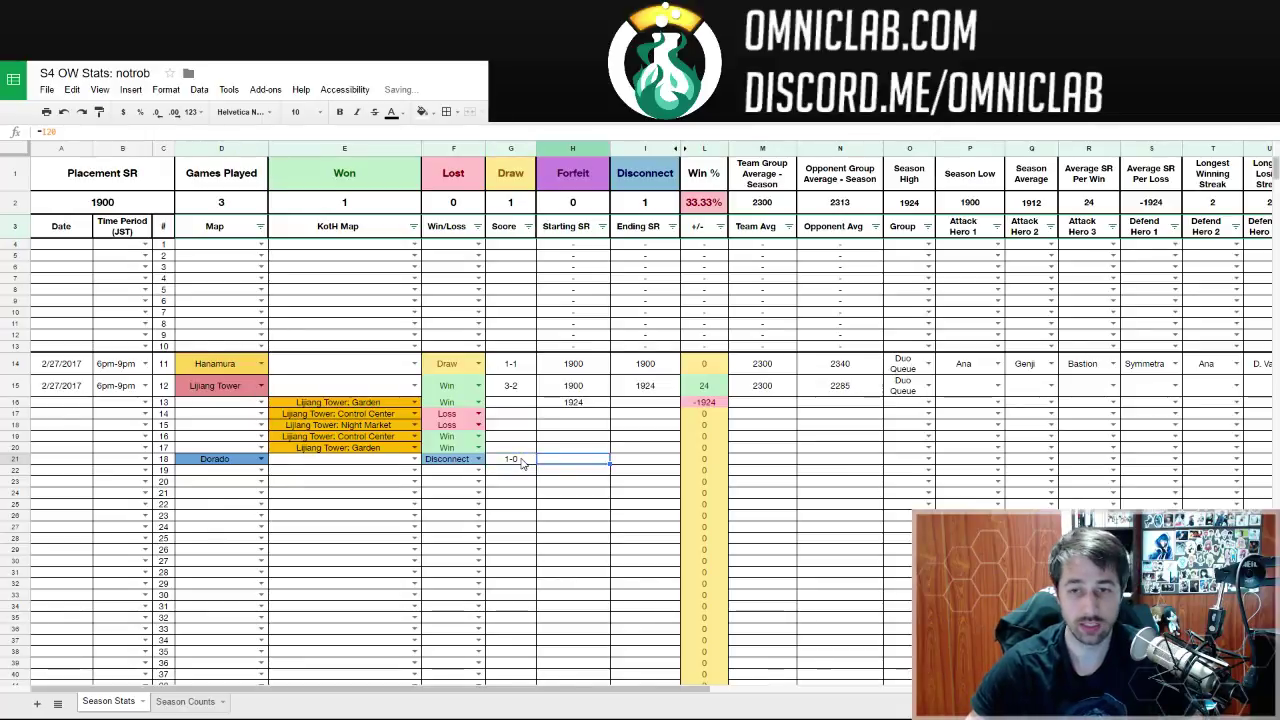
text(1924)
key(Tab)
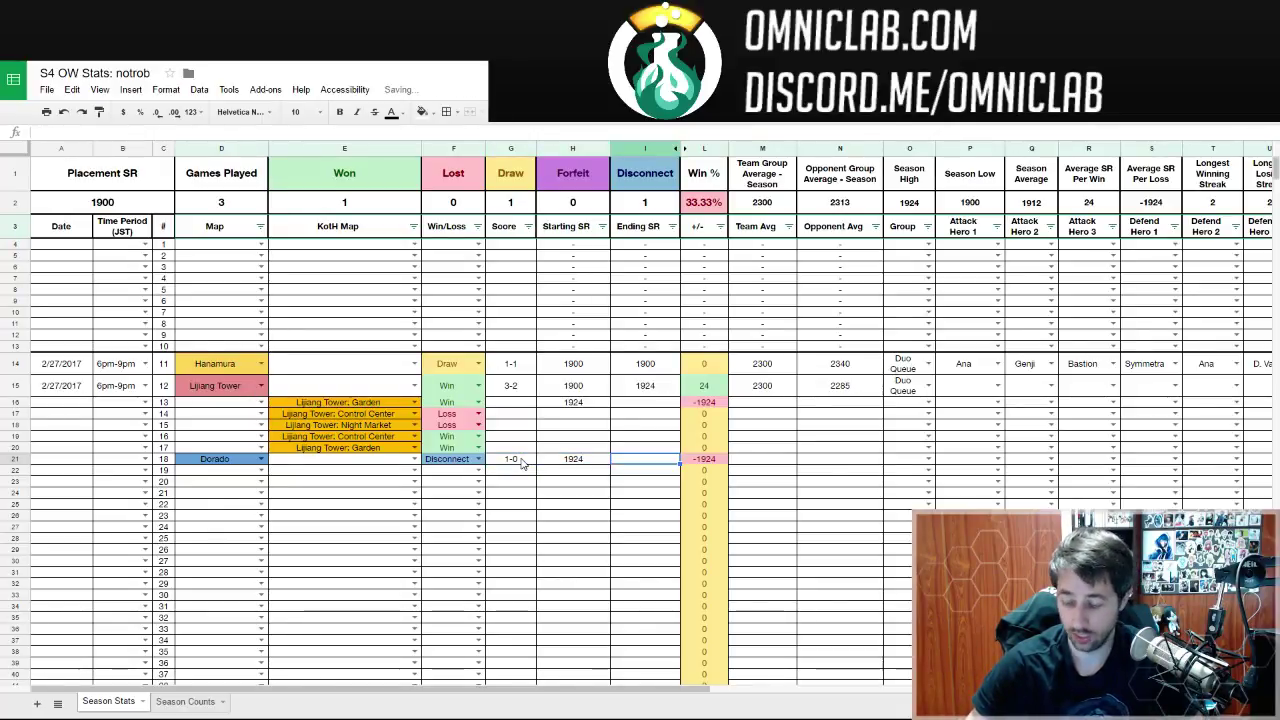
shift+click(521, 462)
key(Delete)
click(521, 462)
click(640, 203)
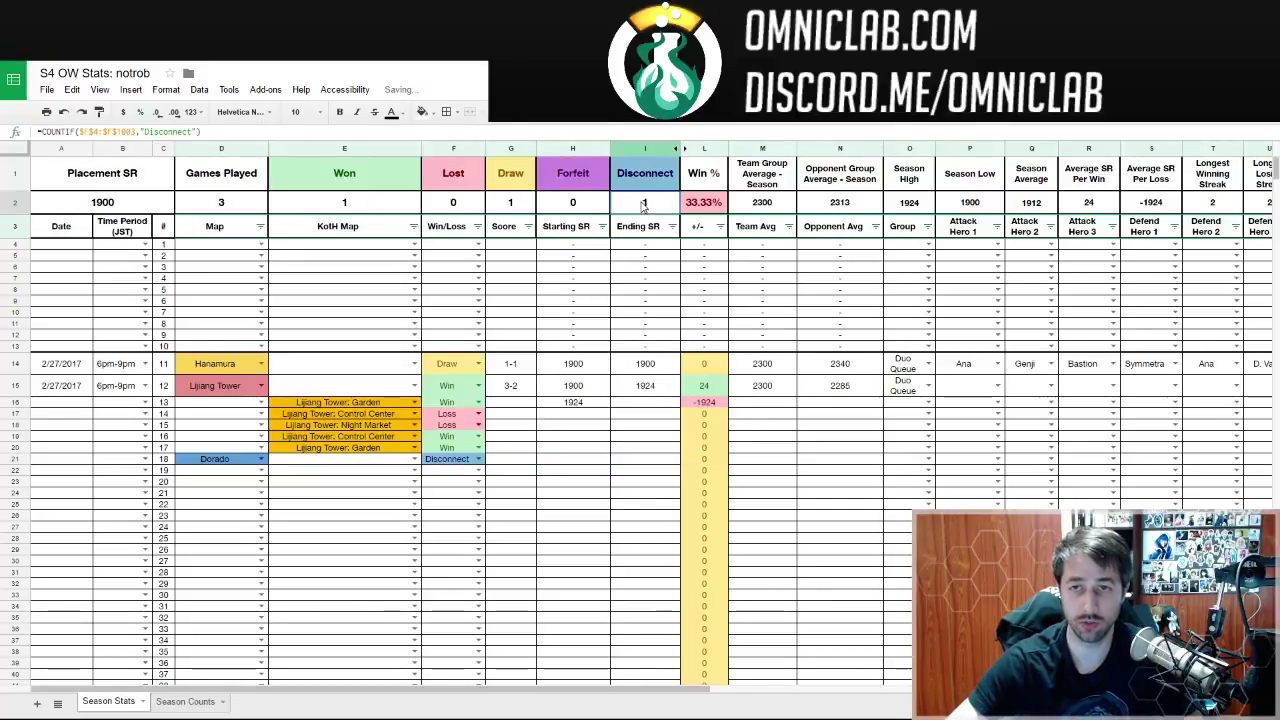
click(708, 203)
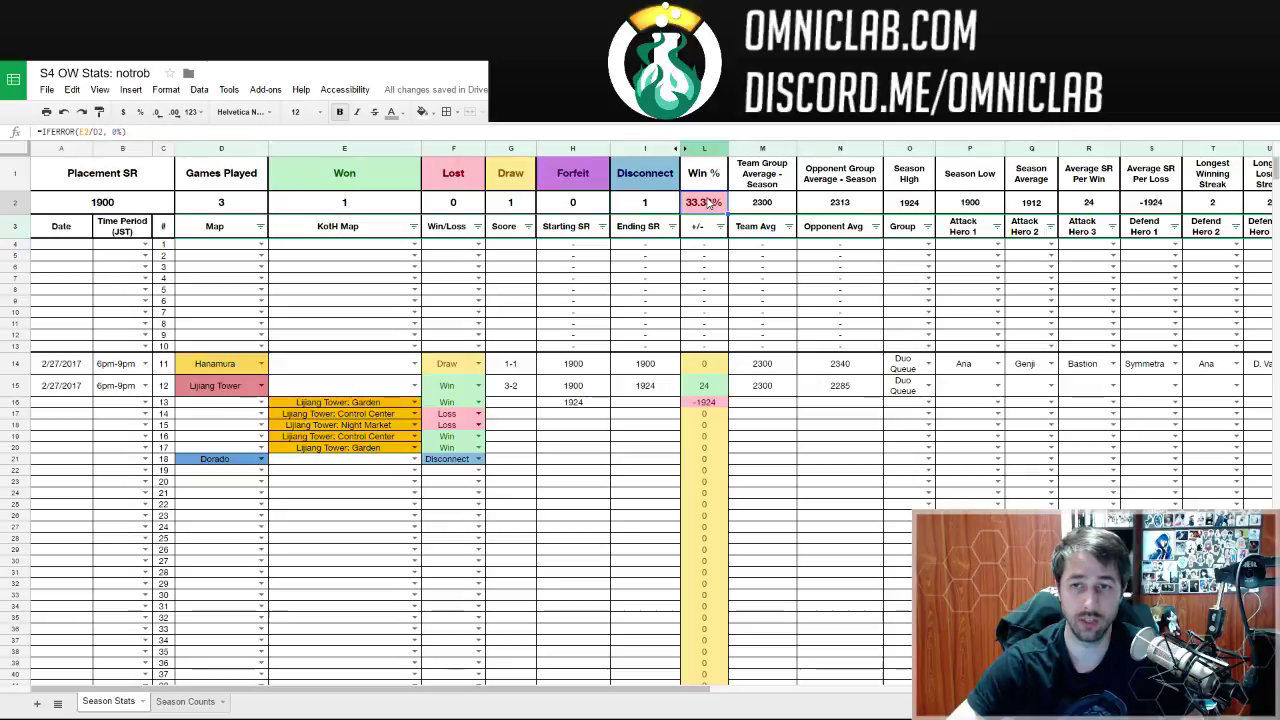
click(770, 203)
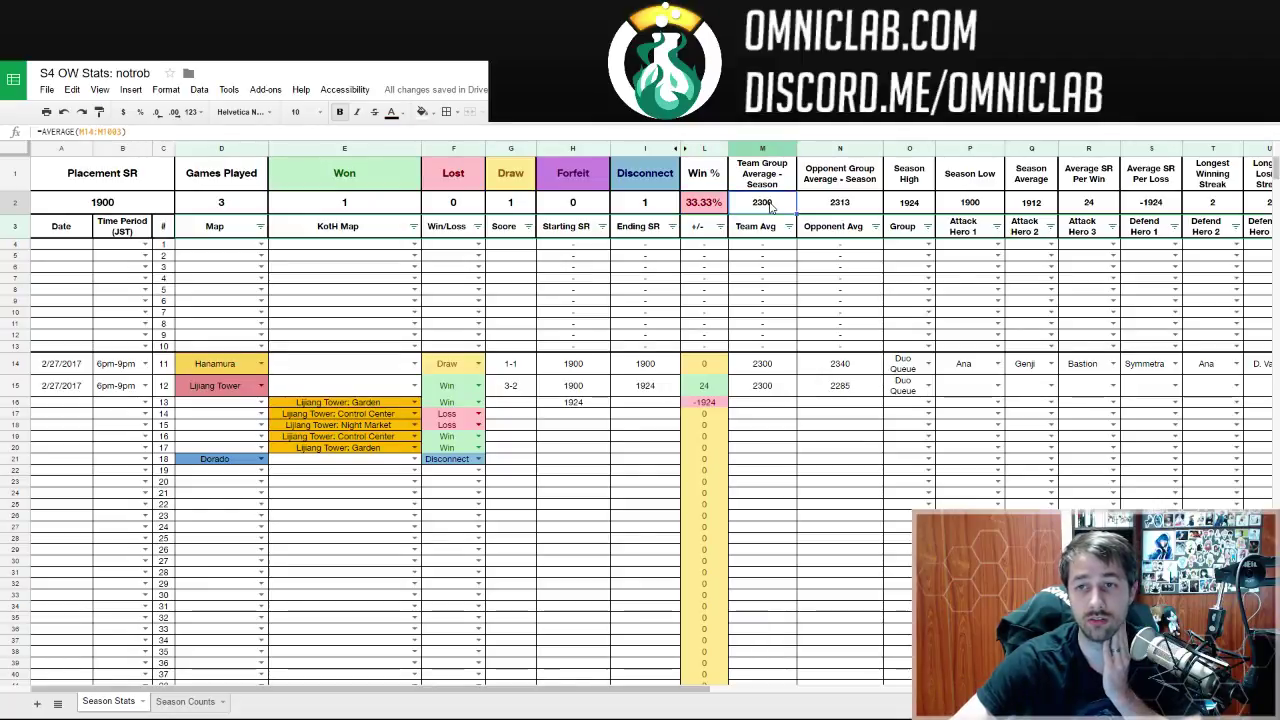
click(836, 205)
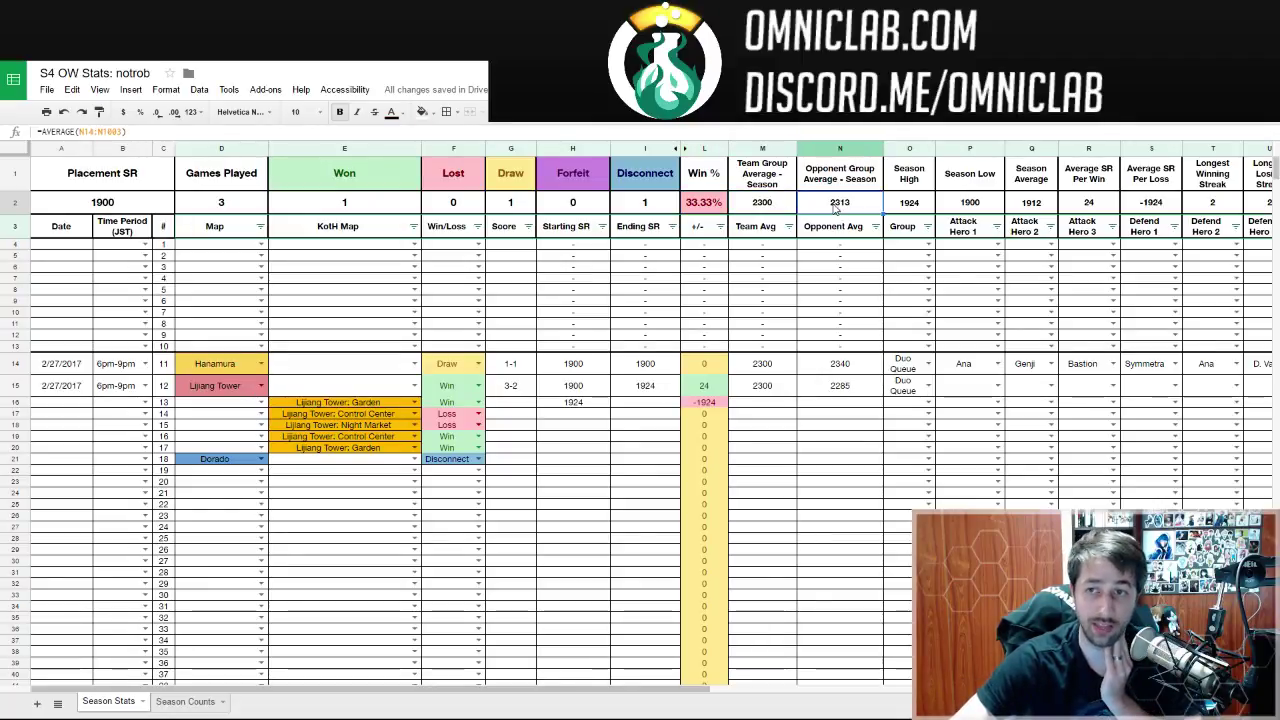
click(903, 203)
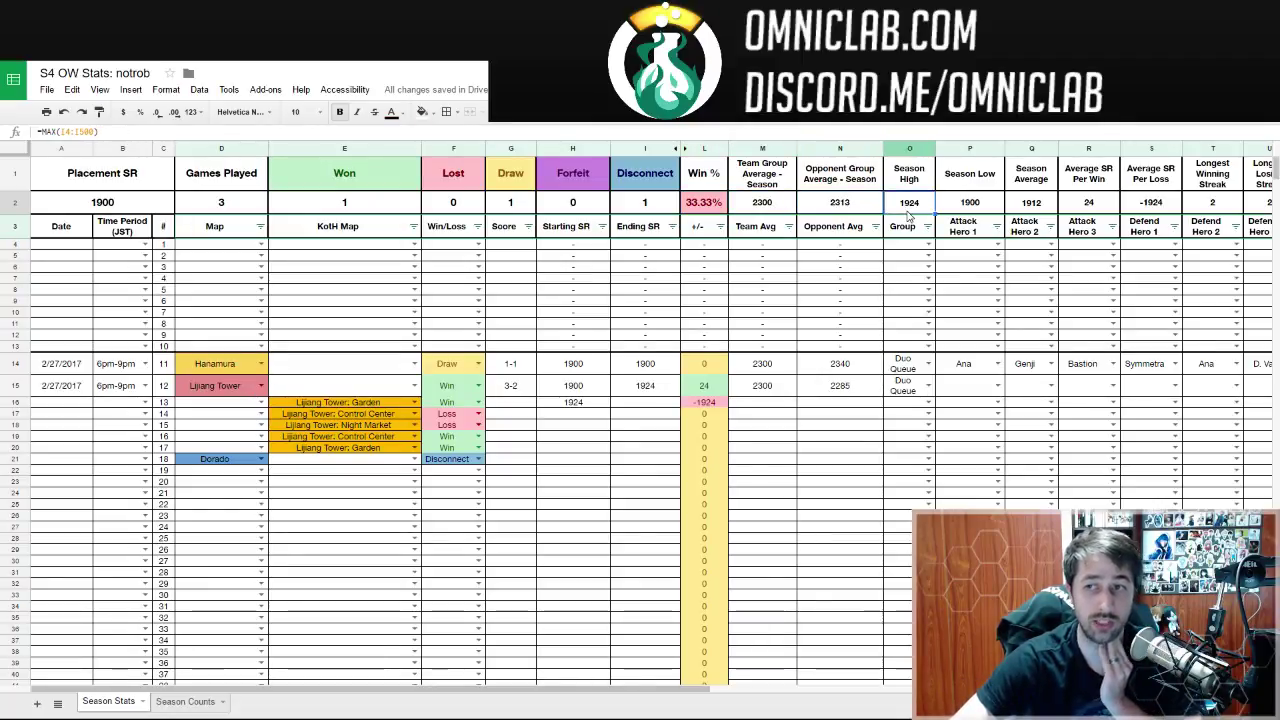
click(955, 208)
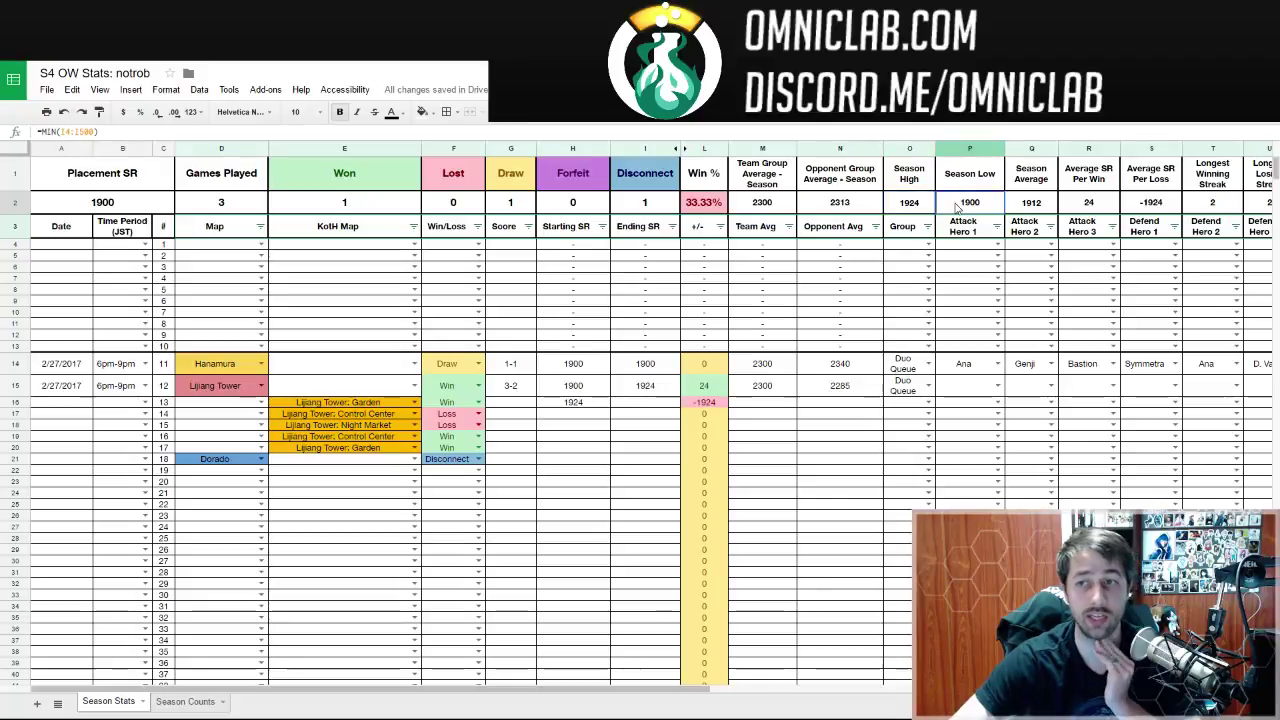
click(1036, 204)
click(1043, 184)
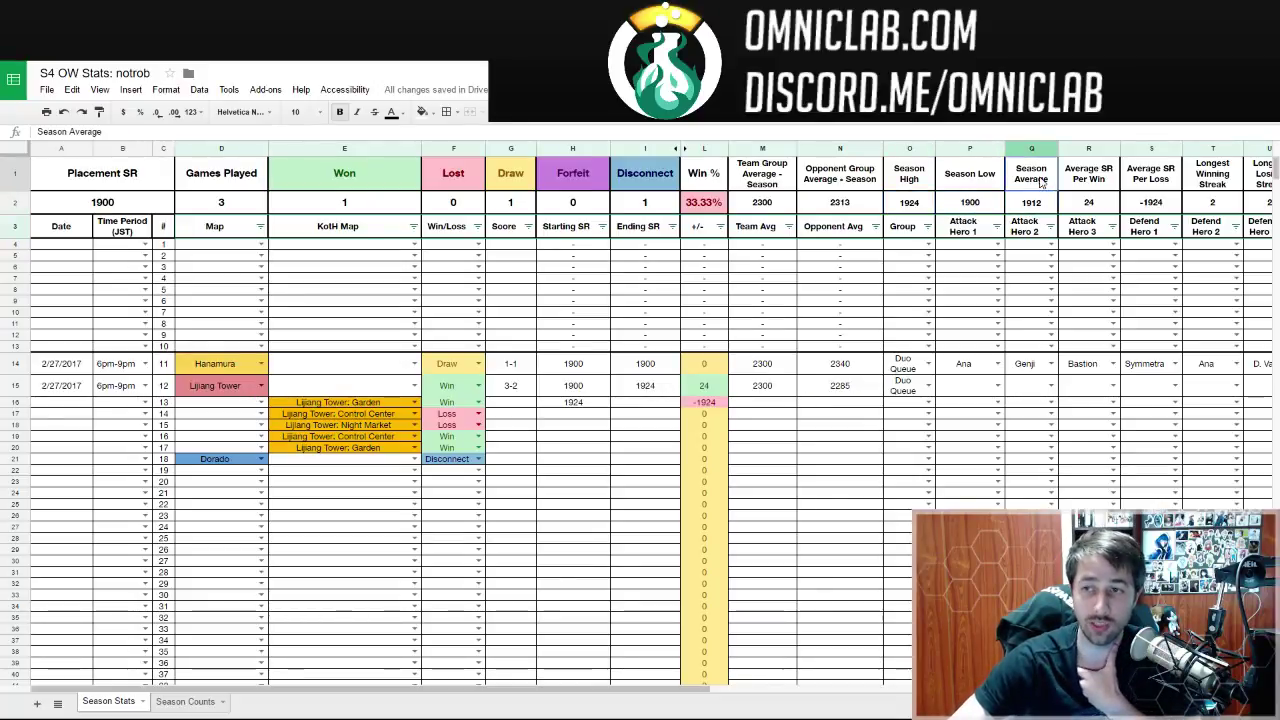
click(1044, 203)
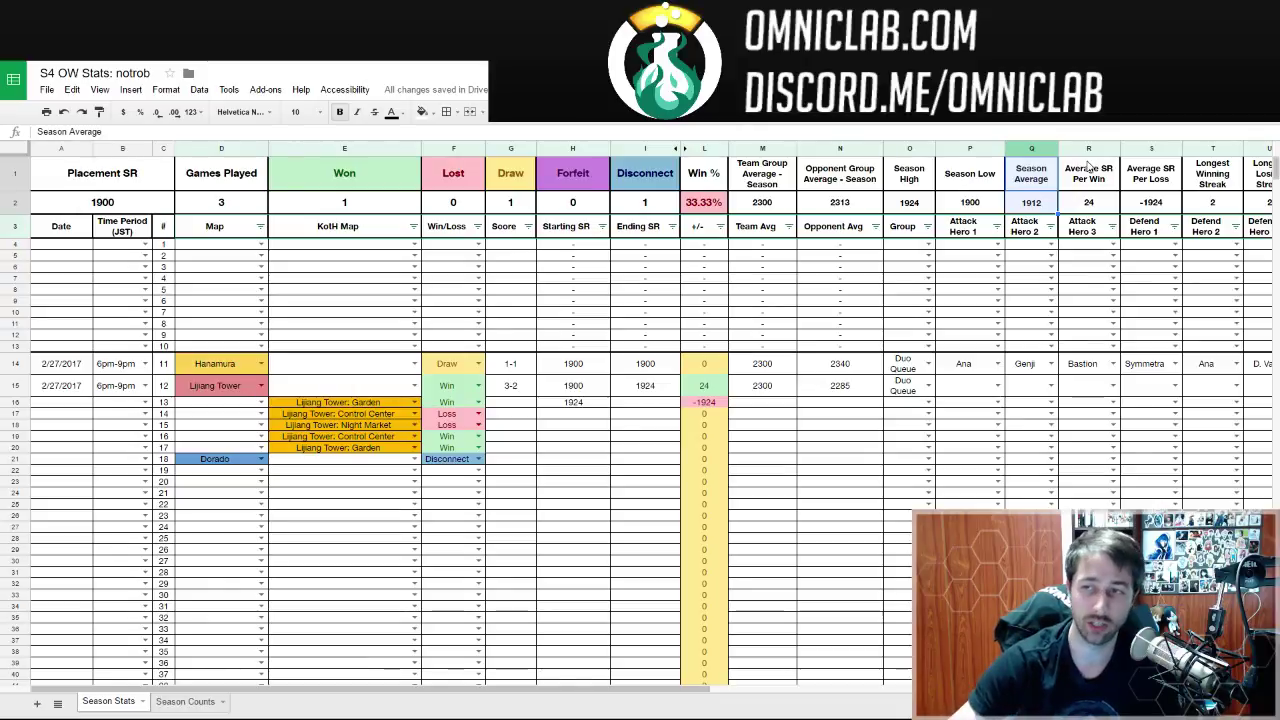
drag(1088, 148, 1150, 148)
click(1151, 193)
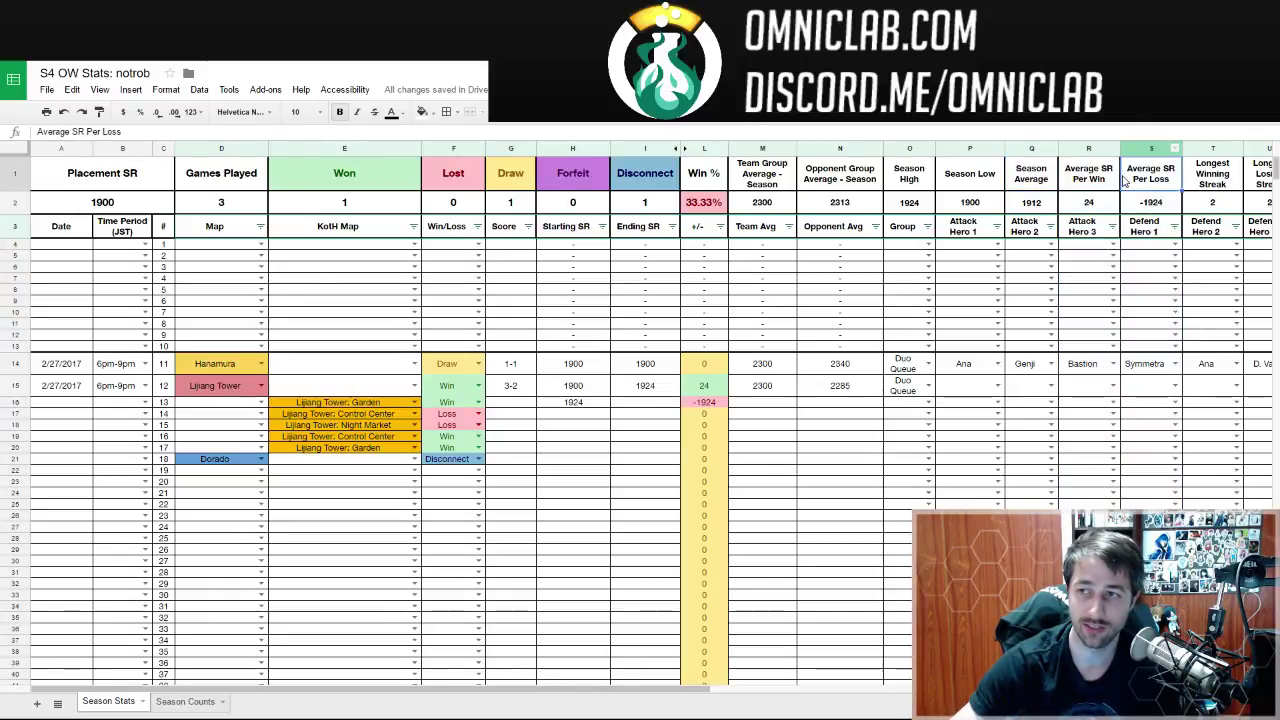
drag(628, 694, 710, 694)
click(1070, 202)
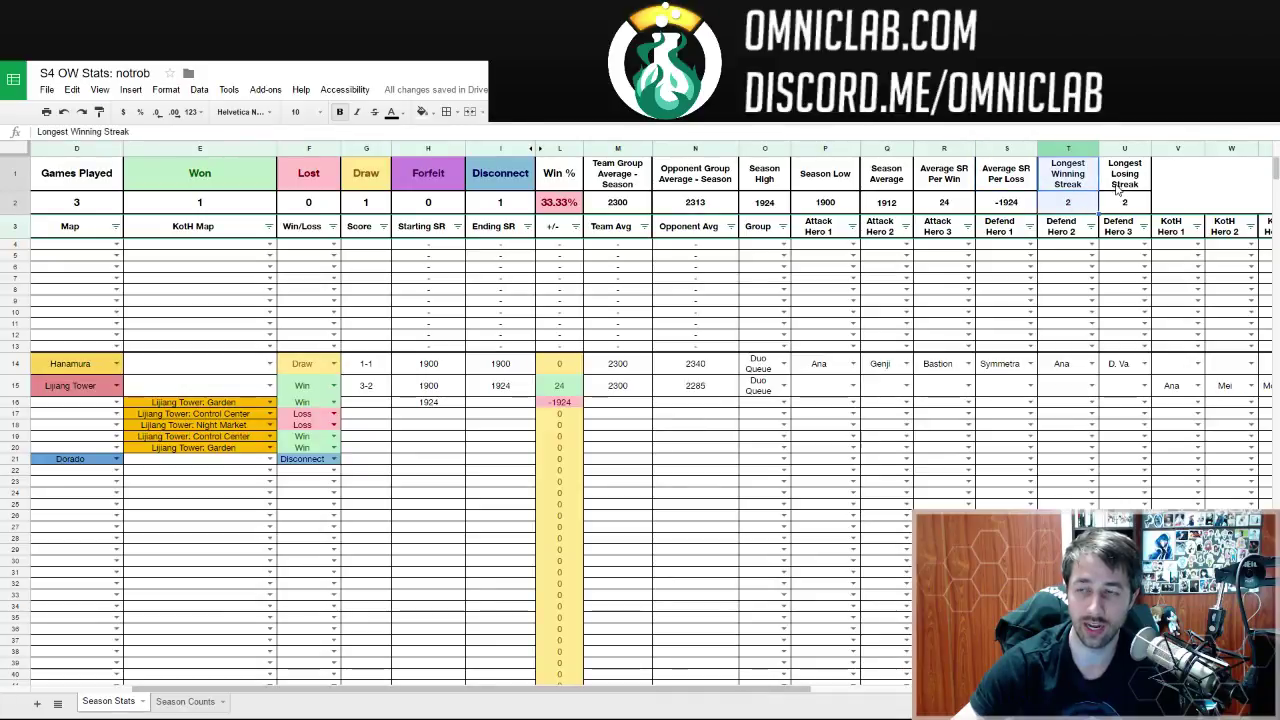
key(Right)
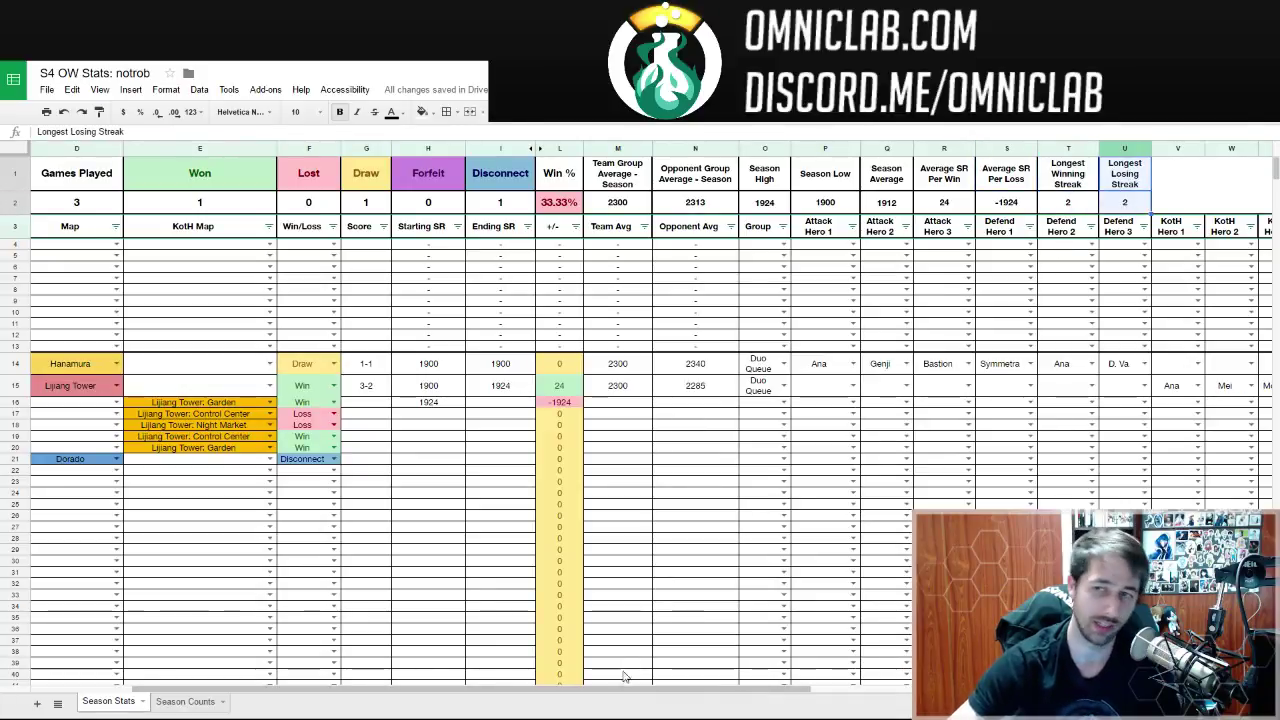
drag(545, 690, 462, 684)
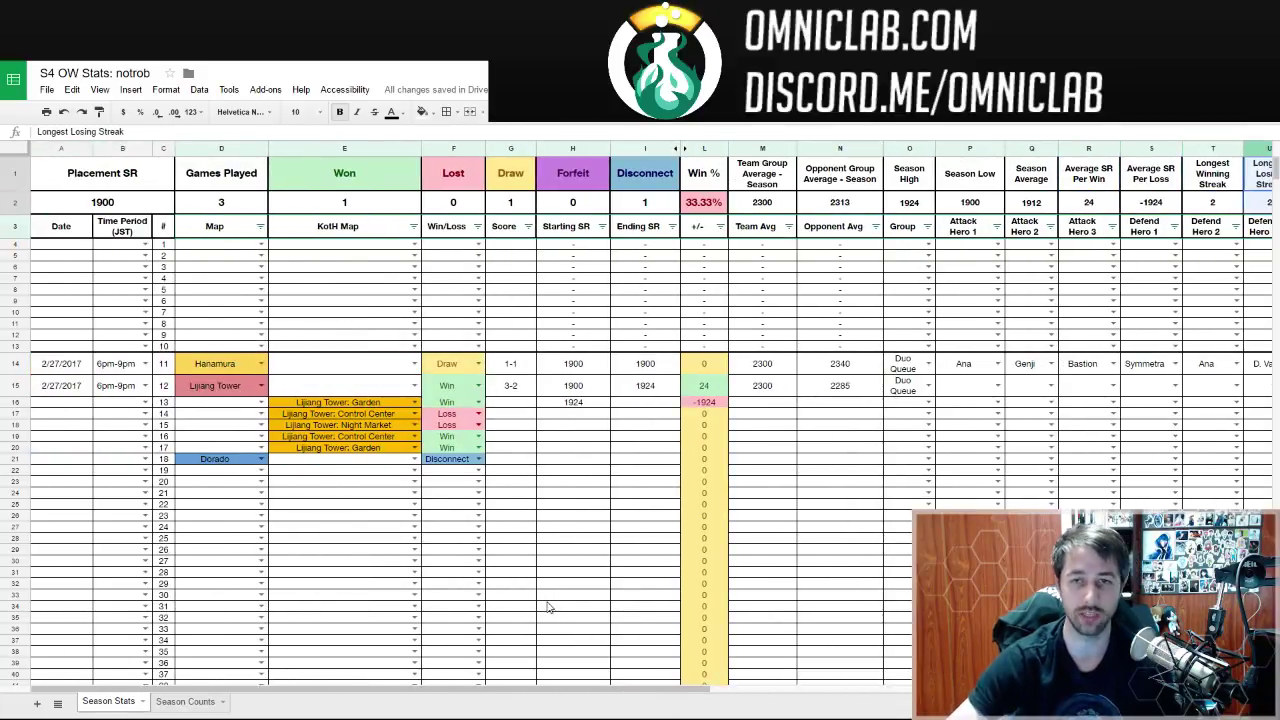